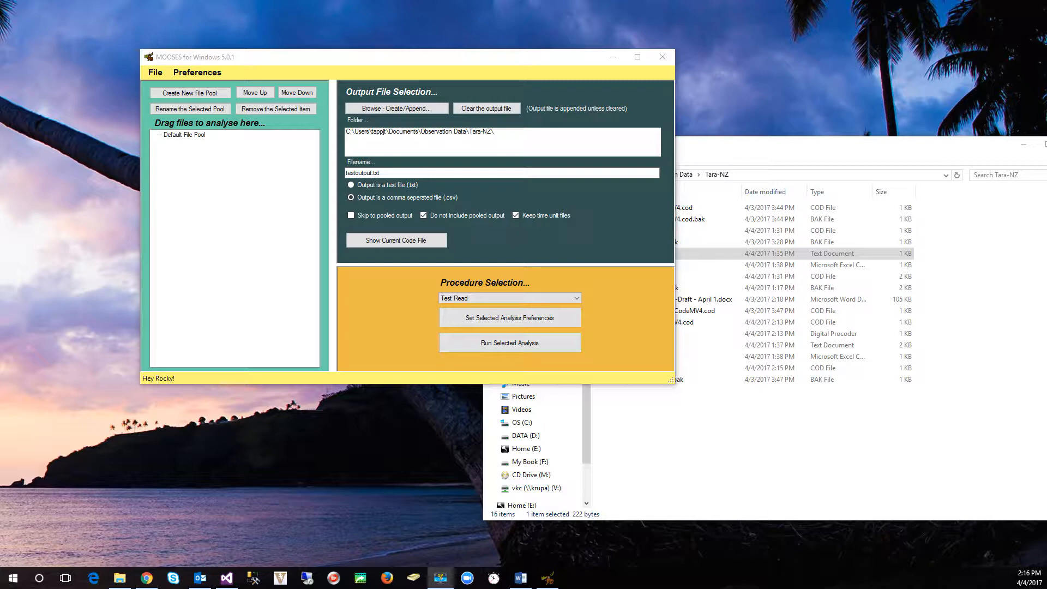
# Step: Open the current code file, VideoCodeMV4.cod, in the Code File Editor
pyautogui.click(203, 215)
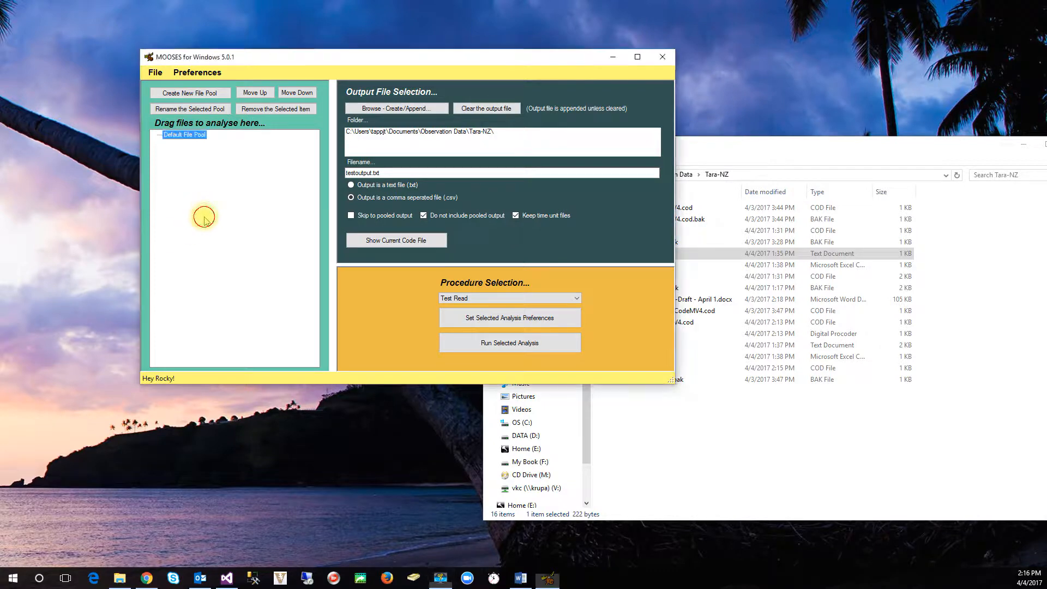
pyautogui.click(199, 73)
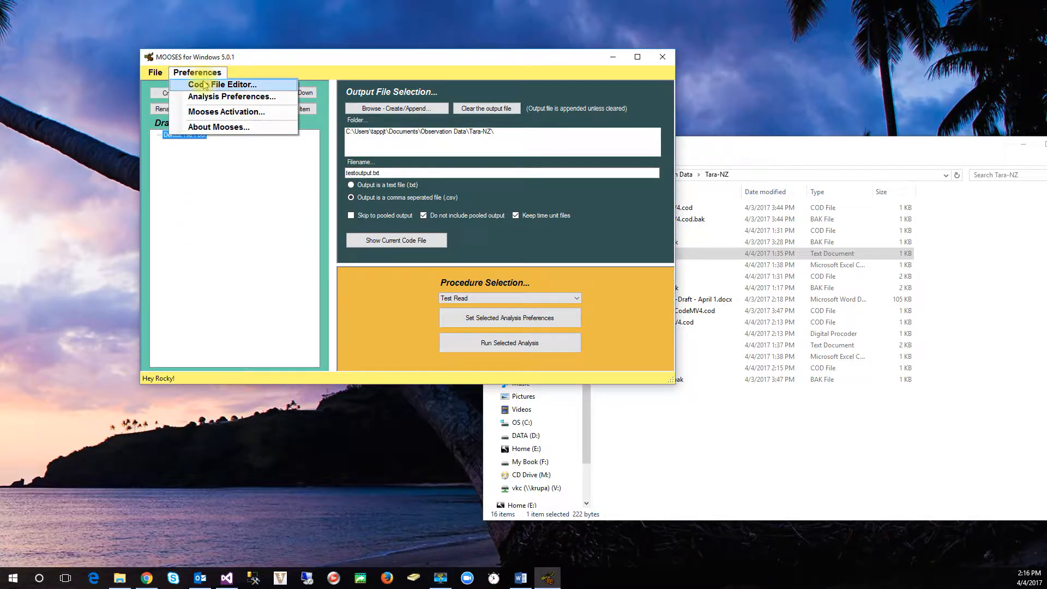
pyautogui.click(205, 85)
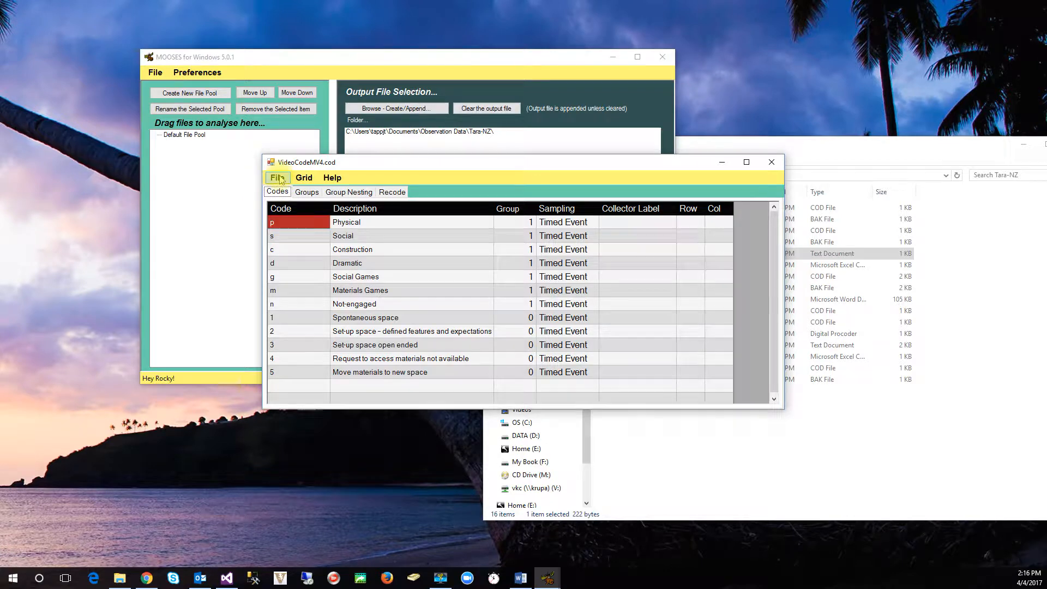
# Step: Switch to Word and review the duration and frequency codes in the observational codes draft, then return to the code editor
pyautogui.click(521, 579)
pyautogui.scroll(-6, 411, 431)
pyautogui.scroll(-15, 412, 435)
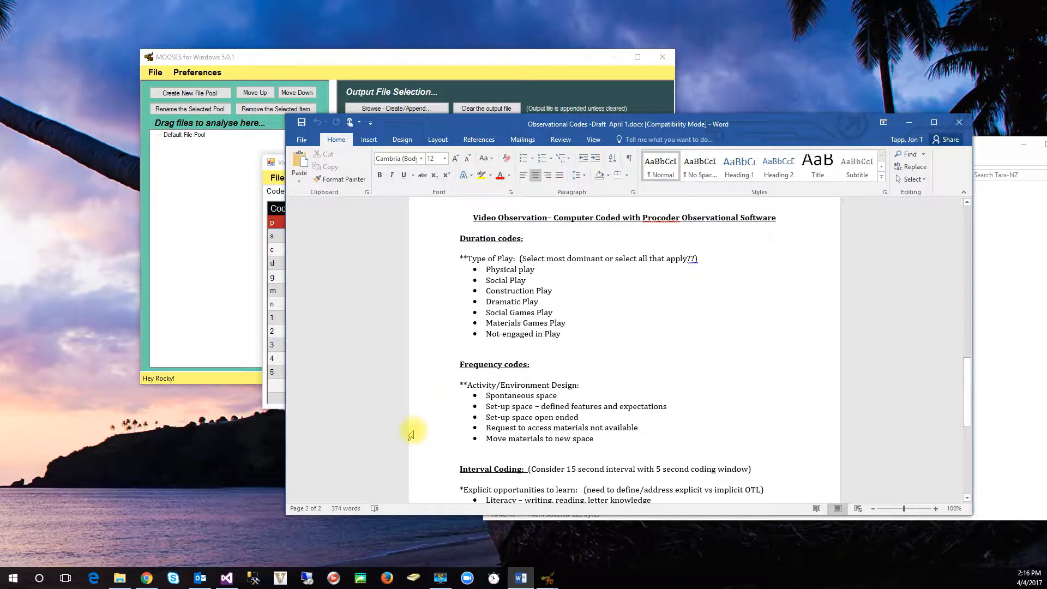
pyautogui.scroll(-2, 411, 434)
pyautogui.scroll(2, 411, 435)
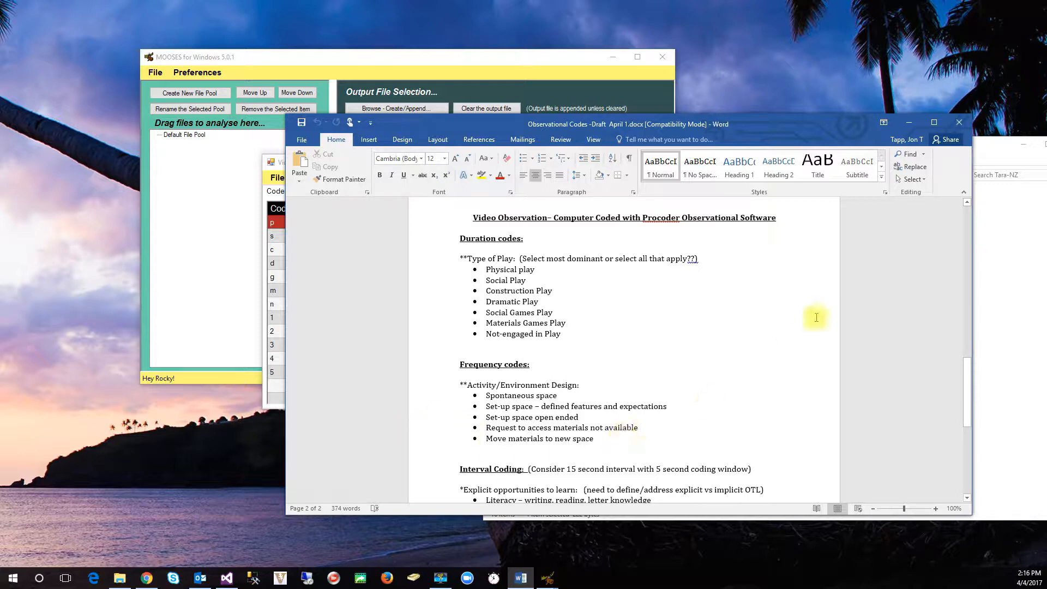
pyautogui.click(911, 125)
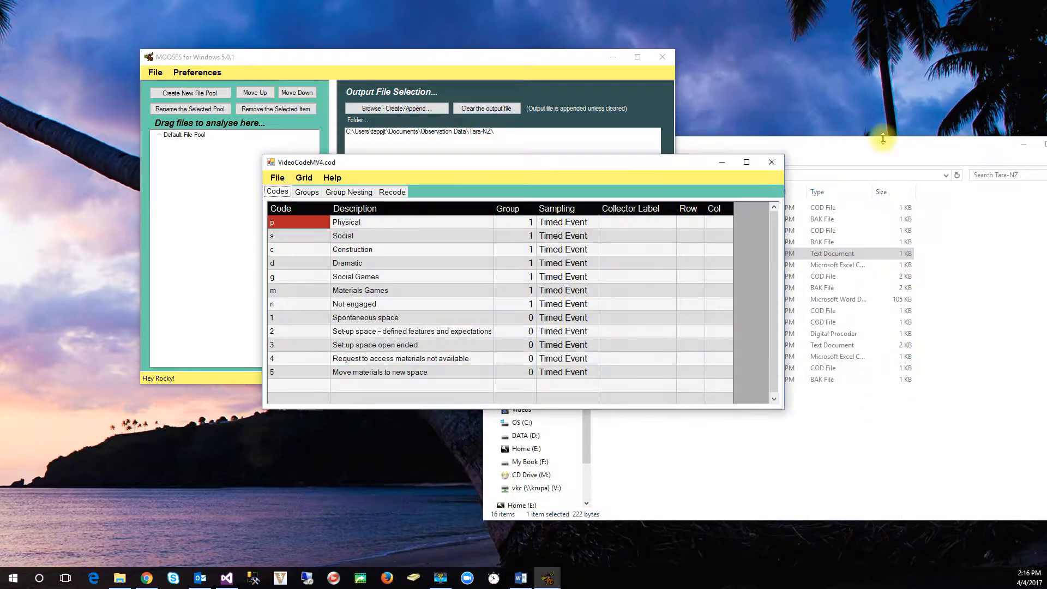
# Step: Replace the dash in code 2's description with a plain hyphen: "Set-up space - defined features and expectations"
pyautogui.doubleClick(389, 332)
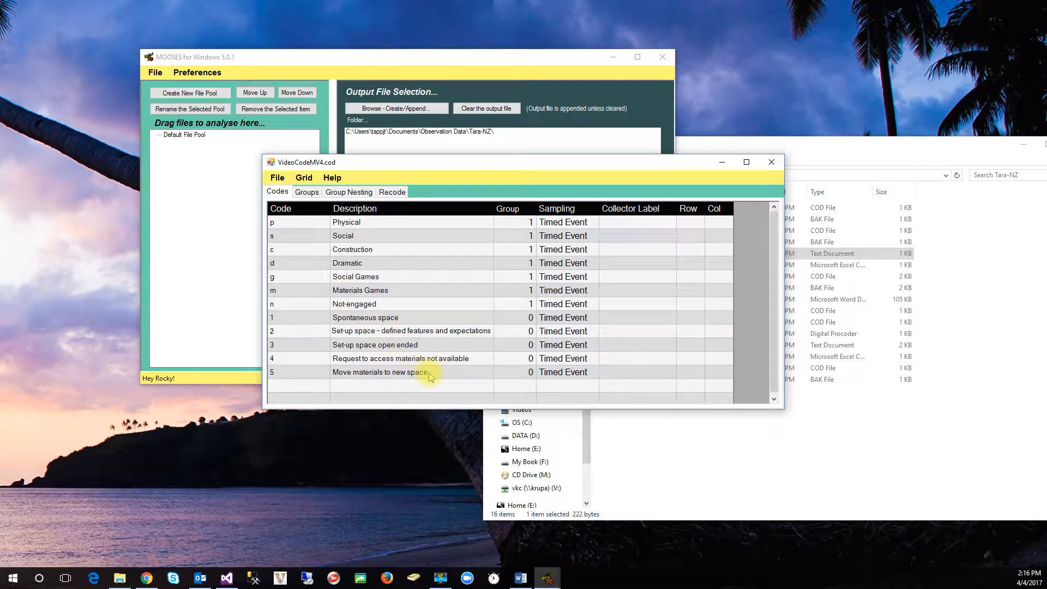
pyautogui.press('BackSpace')
pyautogui.press('BackSpace')
pyautogui.write('-')
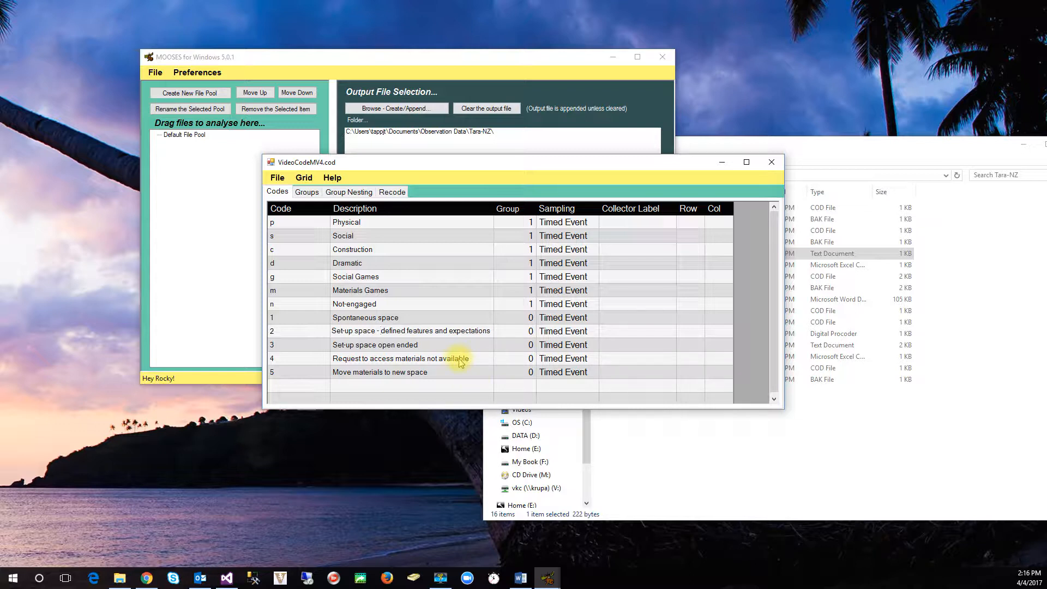
pyautogui.click(472, 349)
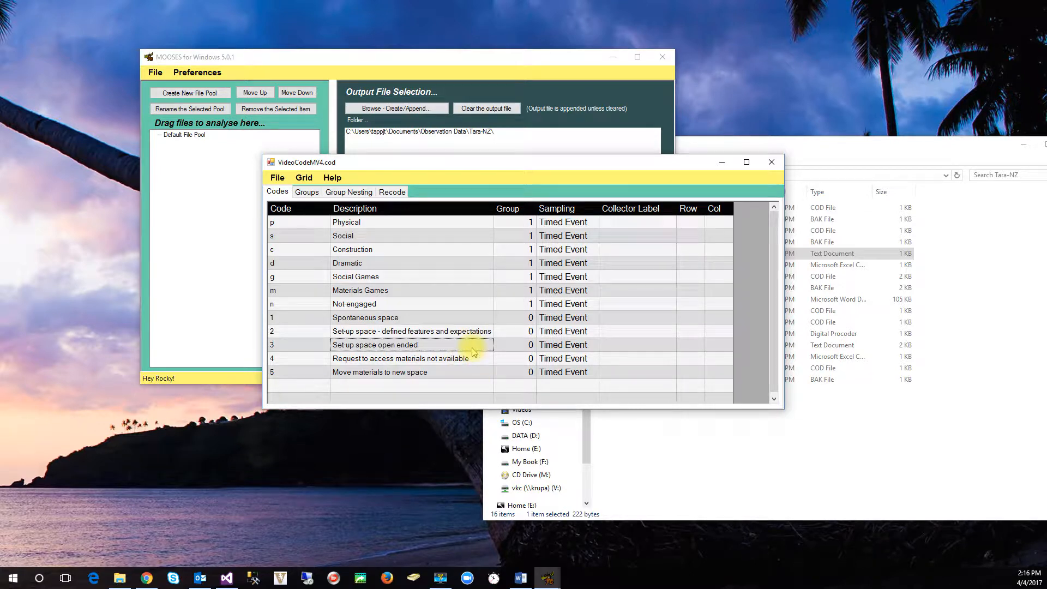
# Step: Examine the code groups and their metrics and compare them with the group numbers assigned in the code list
pyautogui.click(307, 192)
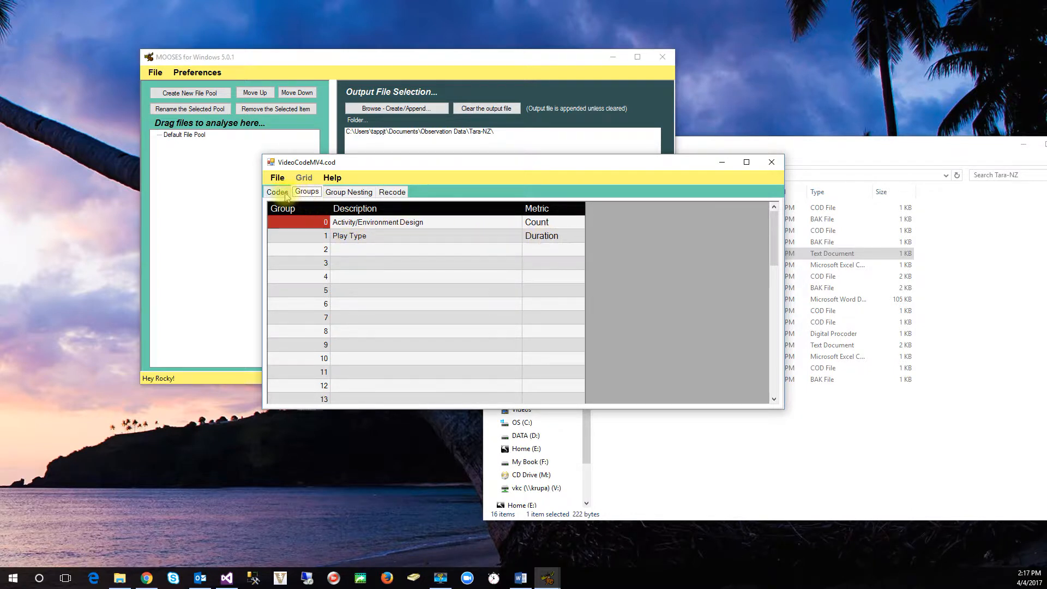
pyautogui.click(279, 193)
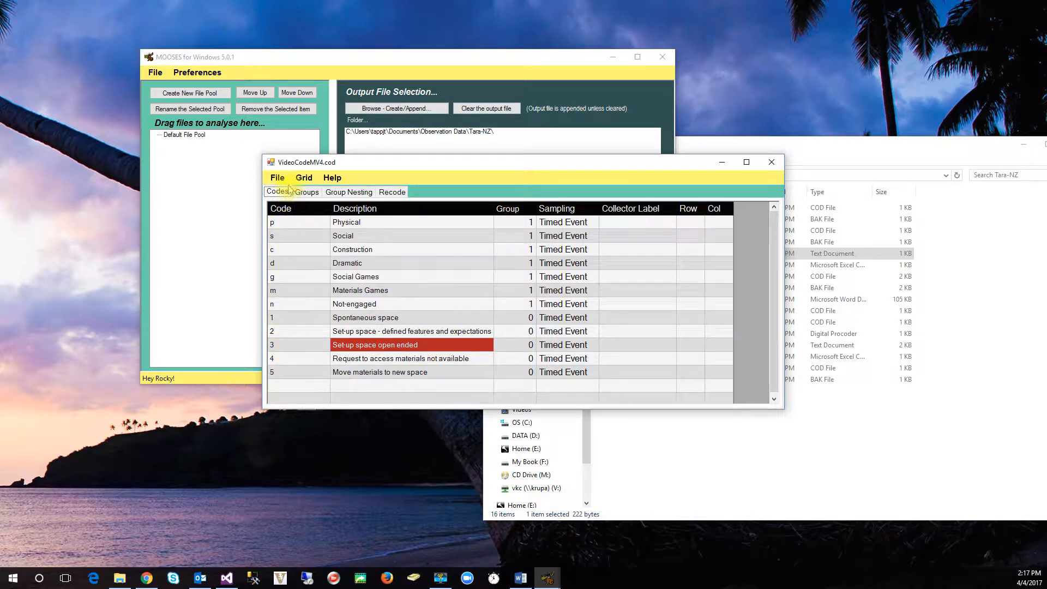
pyautogui.click(309, 193)
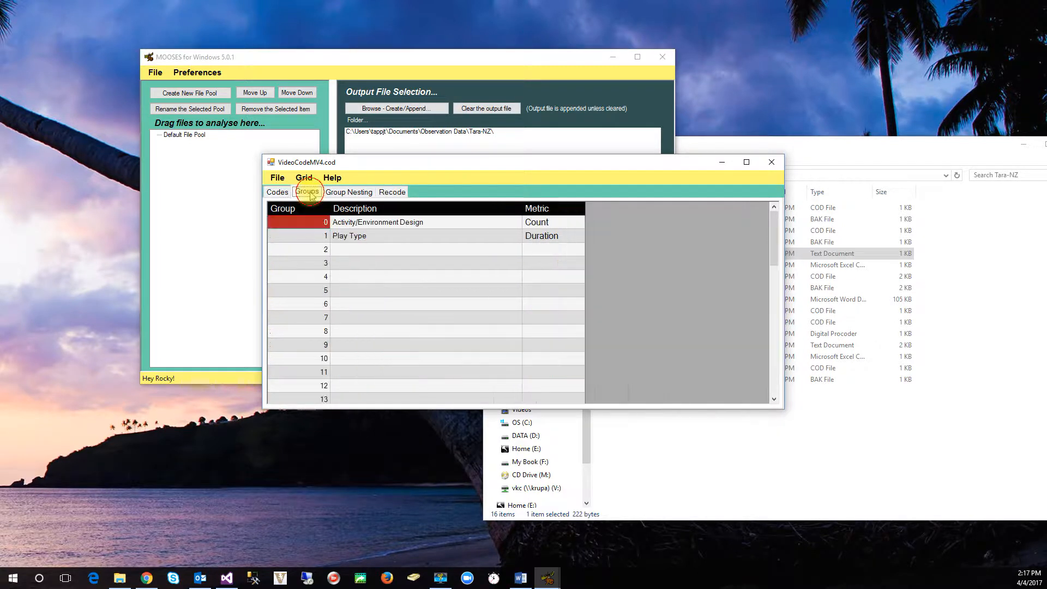
pyautogui.click(278, 193)
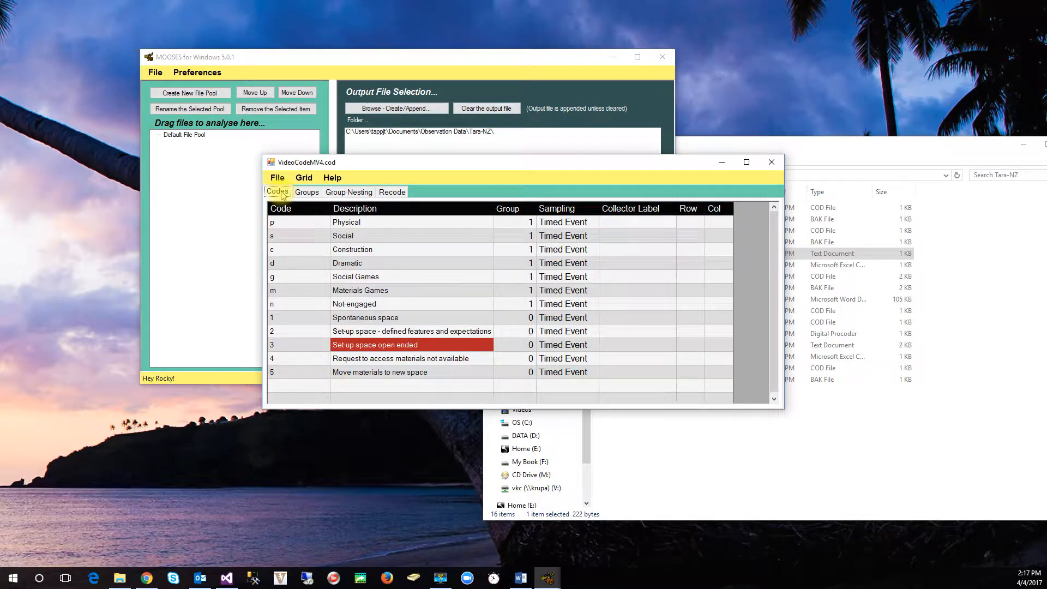
# Step: Save the codes as the Procoder code file PCDV - VideoCodeMV4.cod, overwriting the existing file, and close the code editor
pyautogui.click(278, 179)
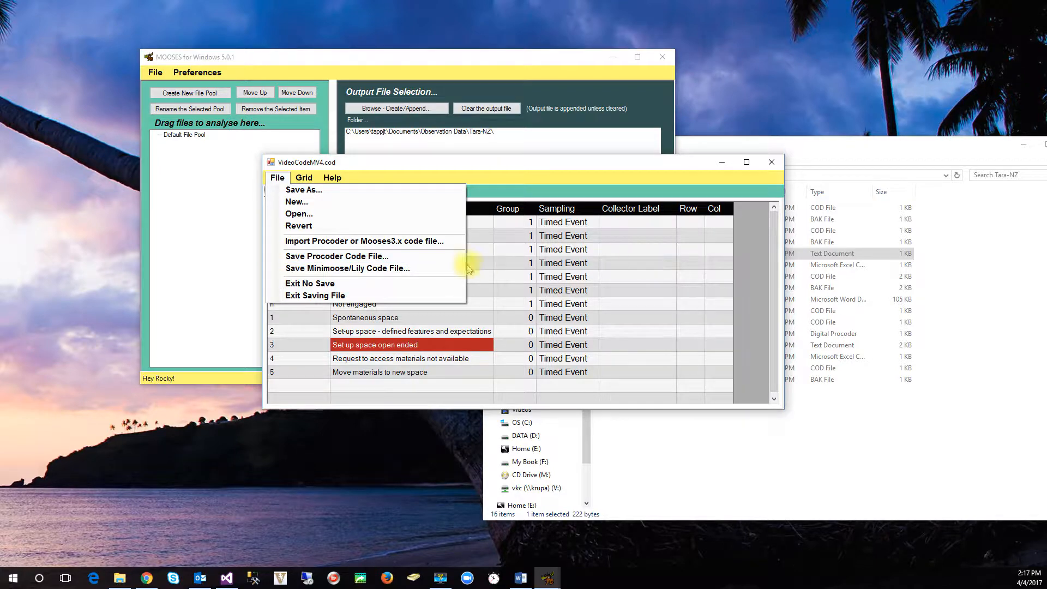
pyautogui.click(401, 257)
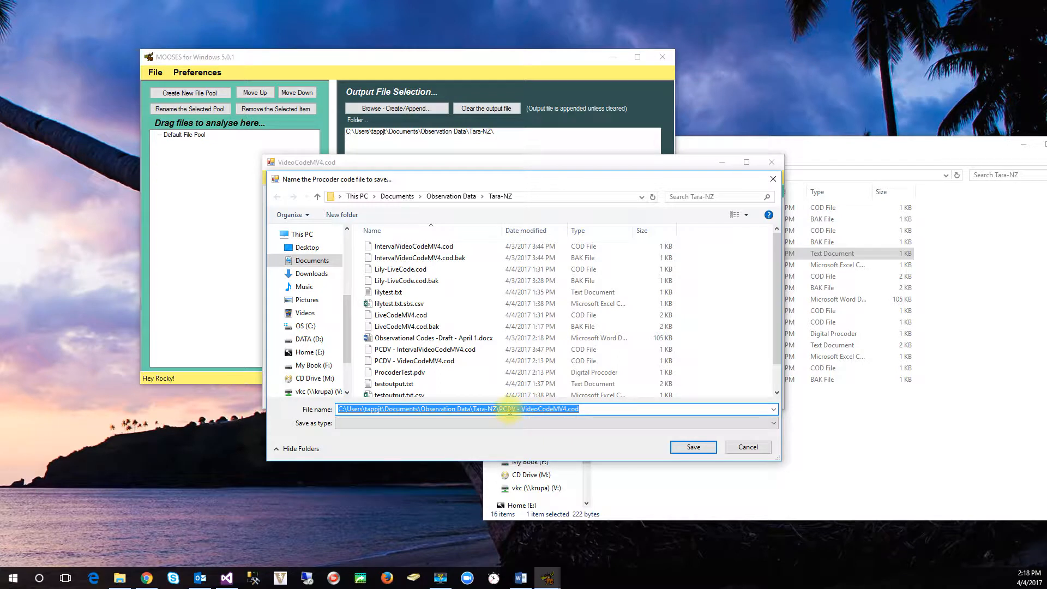
pyautogui.click(387, 361)
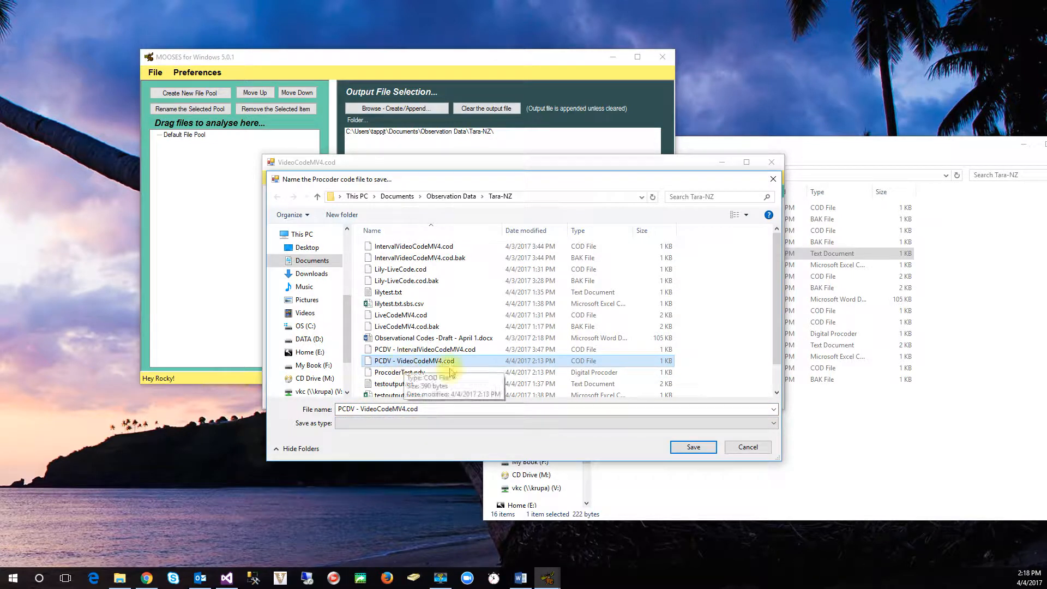
pyautogui.click(693, 447)
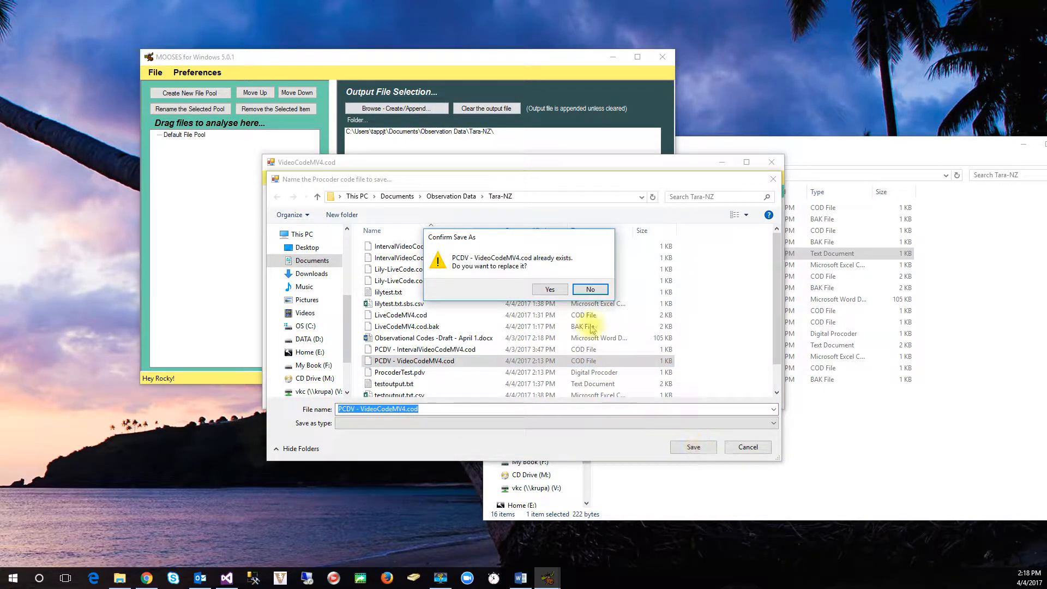
pyautogui.click(550, 289)
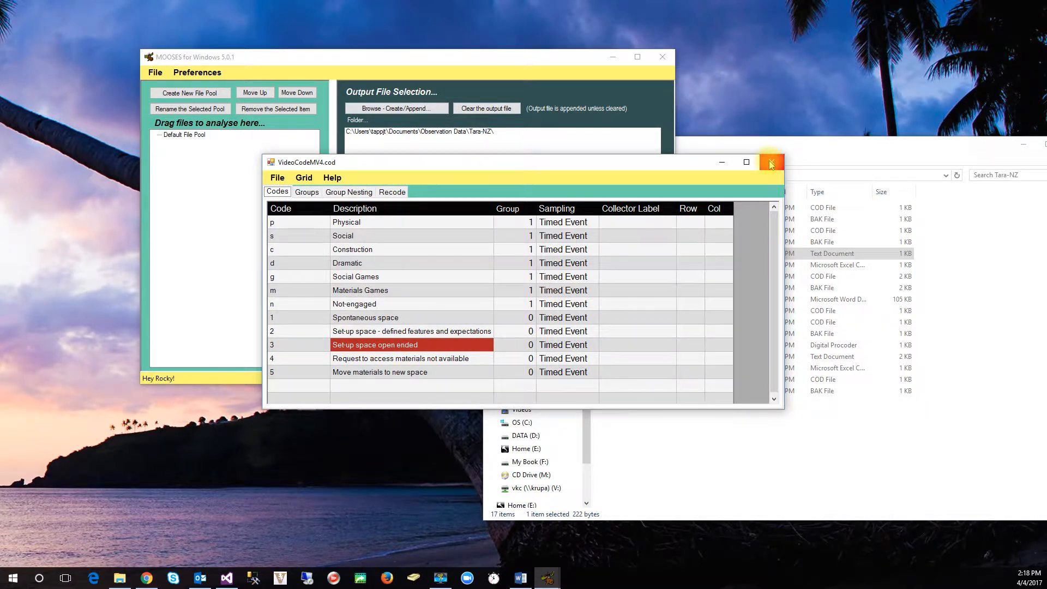
pyautogui.click(770, 165)
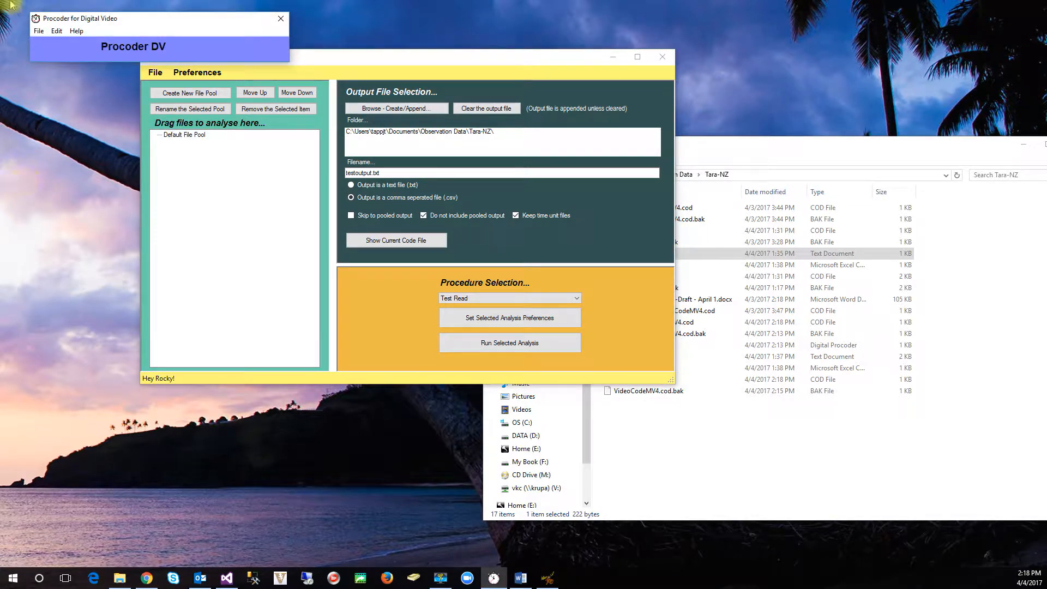
# Step: Switch to Procoder DV, start a new observation data file and browse to the Tara-NZ folder within Observation Data
pyautogui.click(40, 32)
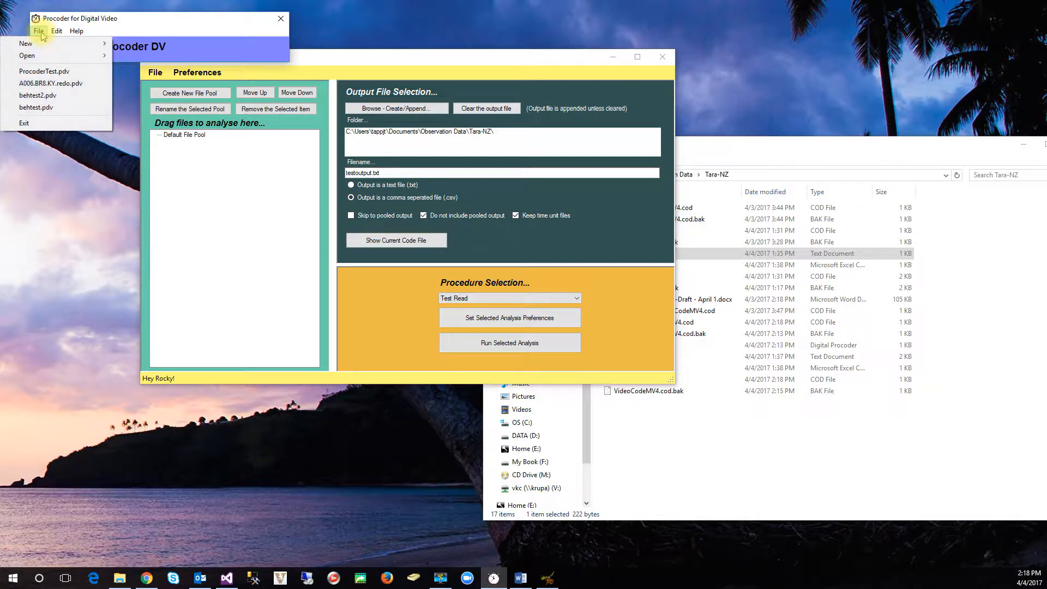
pyautogui.moveTo(47, 44)
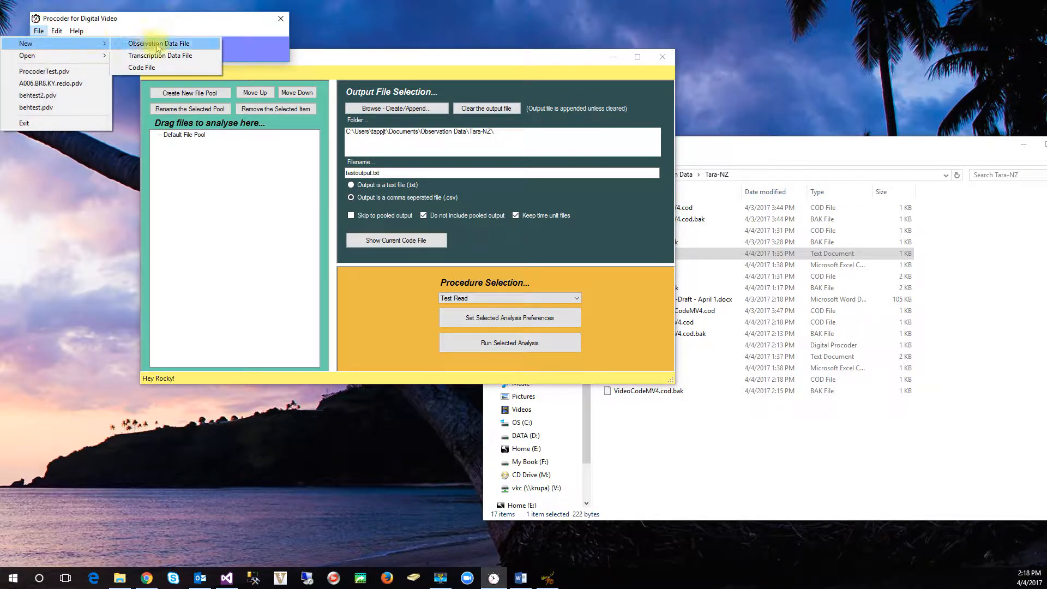
pyautogui.click(157, 44)
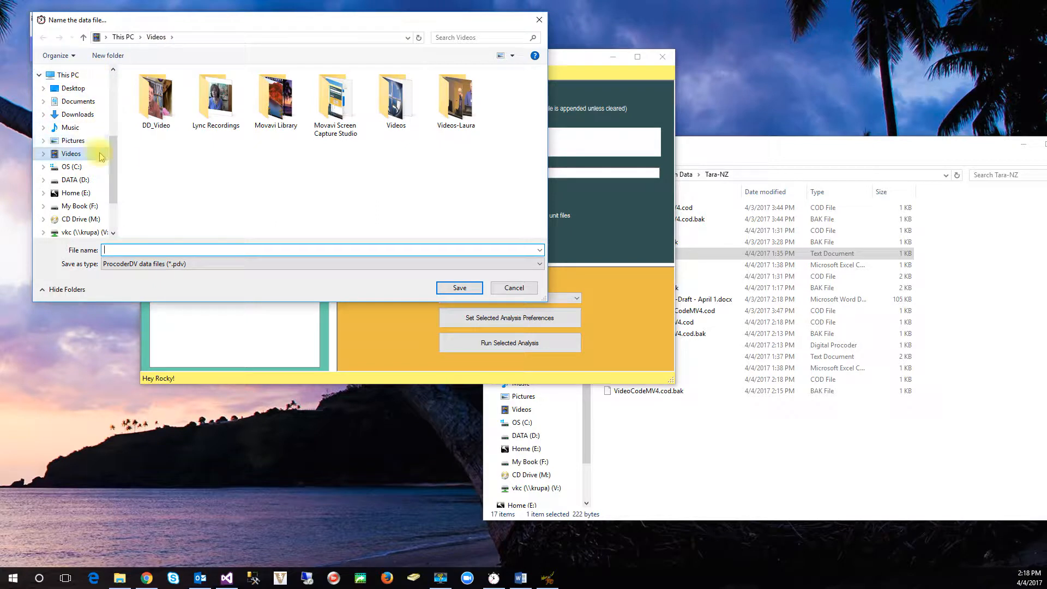
pyautogui.click(82, 89)
pyautogui.scroll(-3, 233, 210)
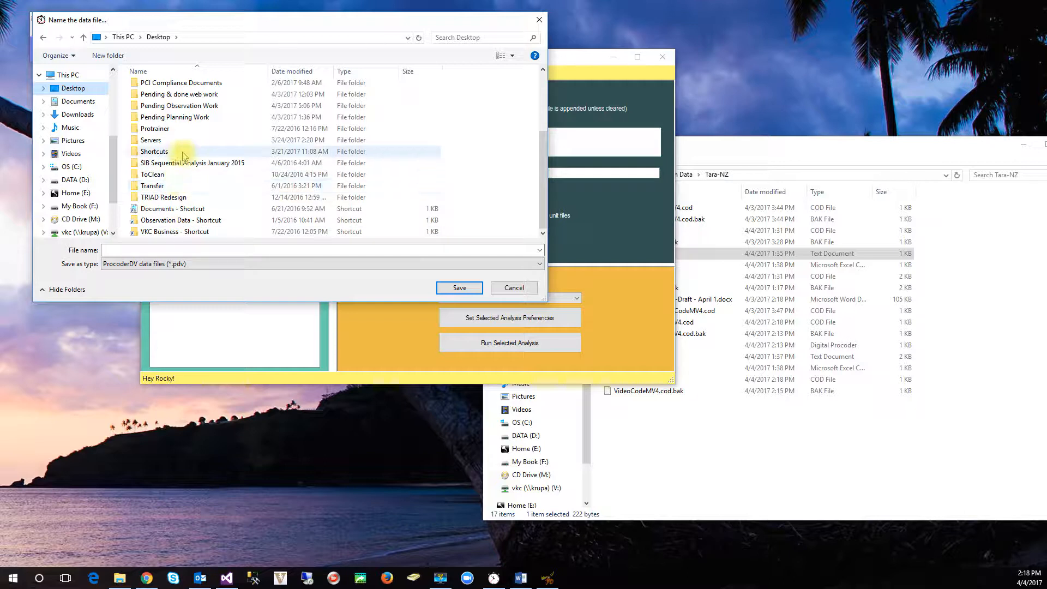
pyautogui.doubleClick(186, 220)
pyautogui.scroll(-12, 190, 198)
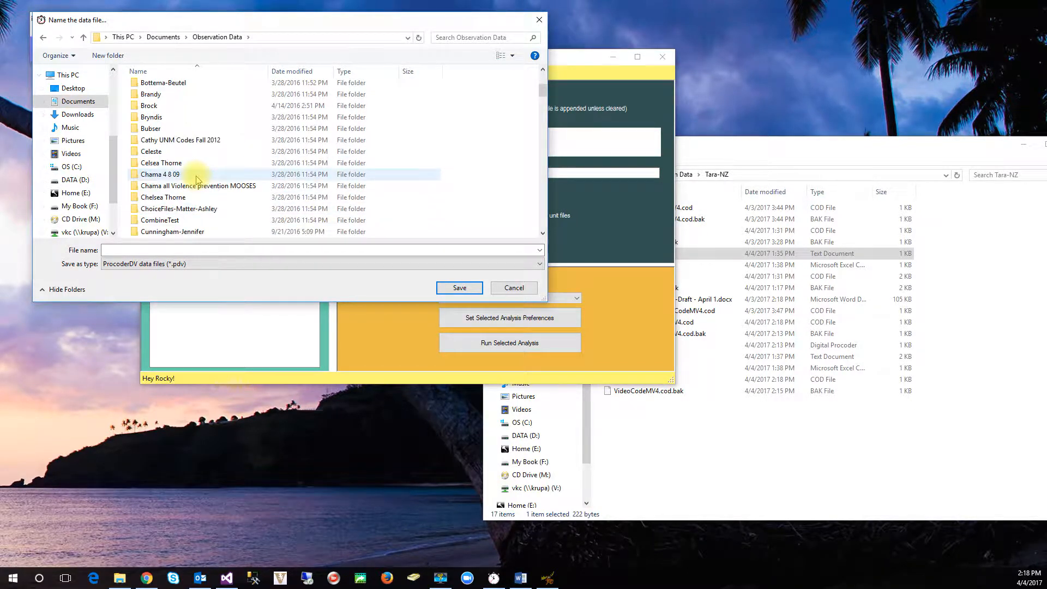
pyautogui.scroll(-10, 196, 180)
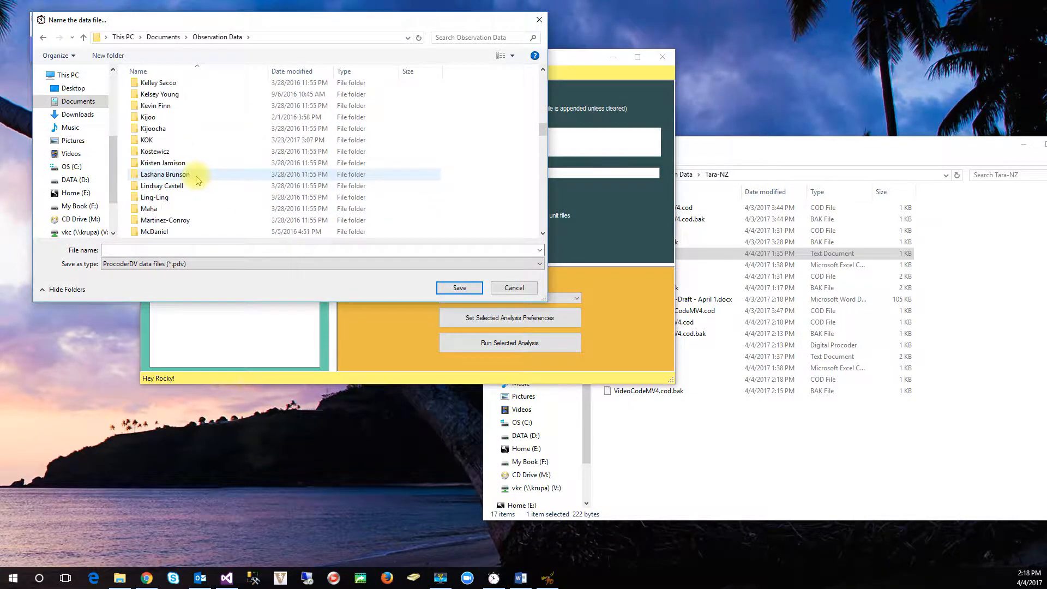
pyautogui.scroll(-2, 198, 180)
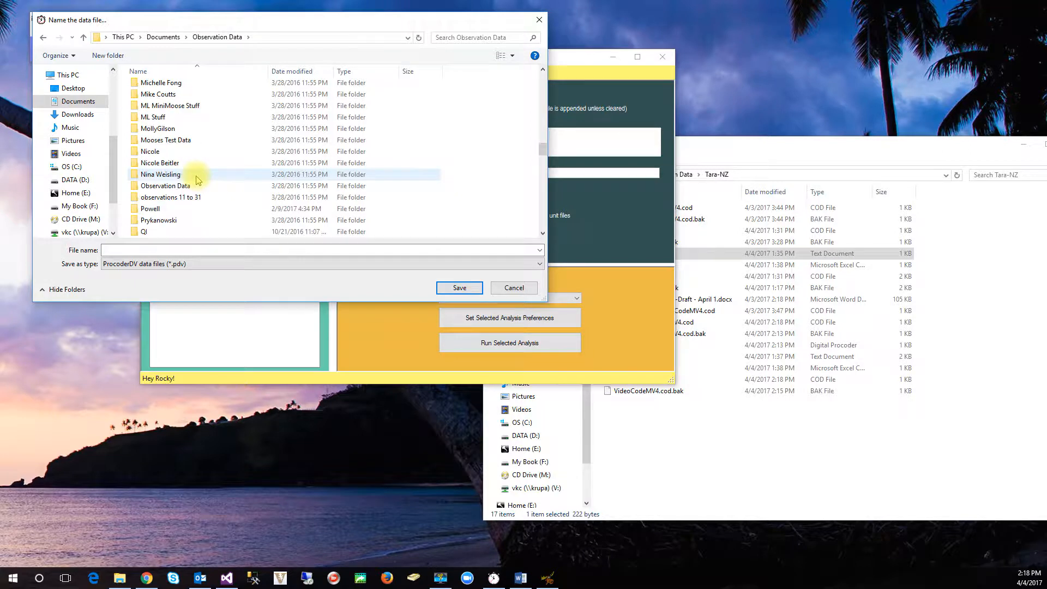
pyautogui.scroll(-8, 197, 180)
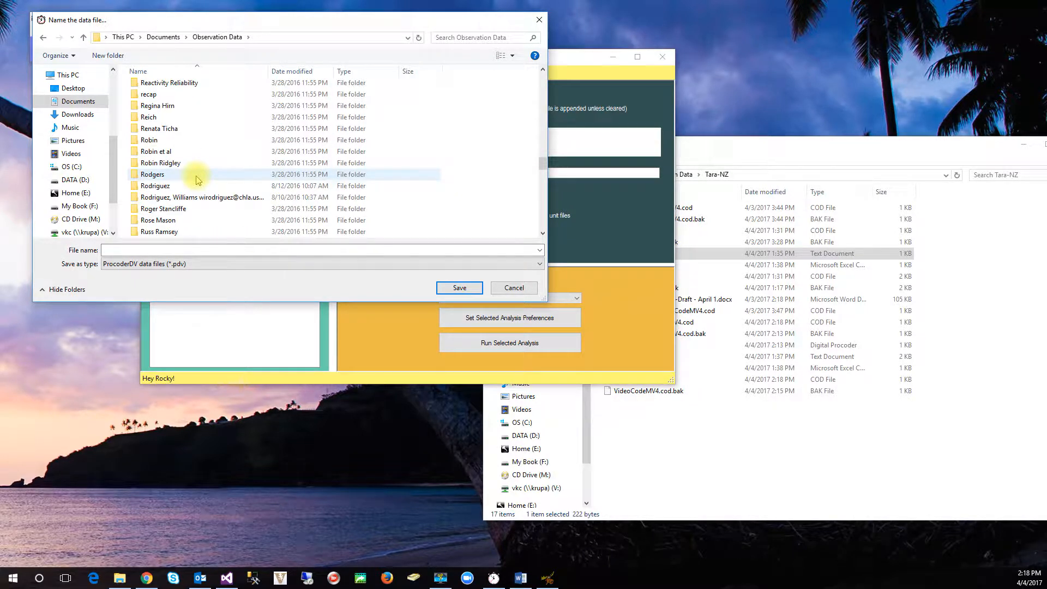
pyautogui.scroll(8, 197, 180)
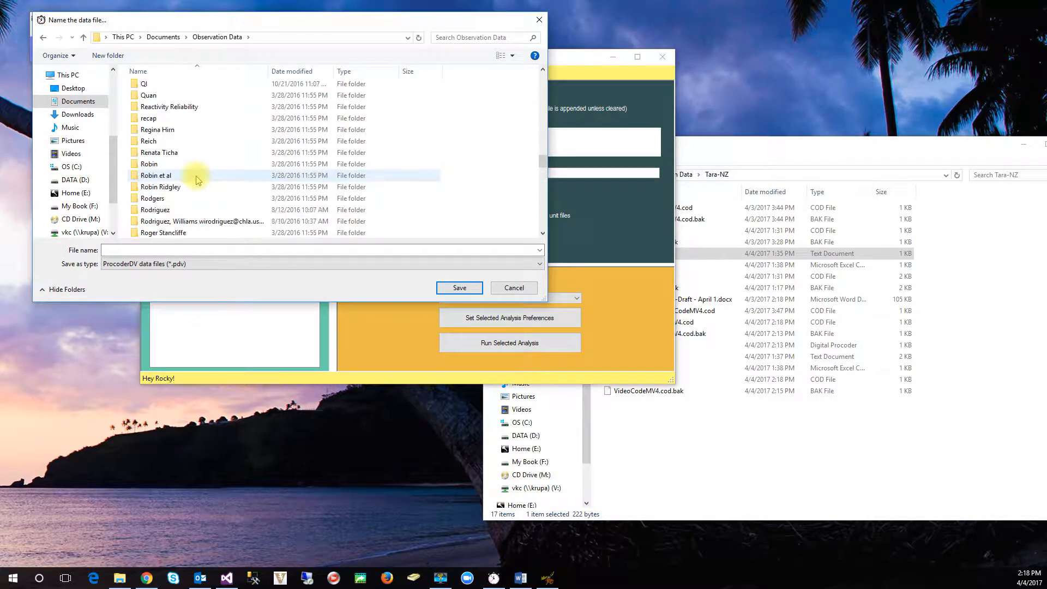
pyautogui.scroll(4, 197, 180)
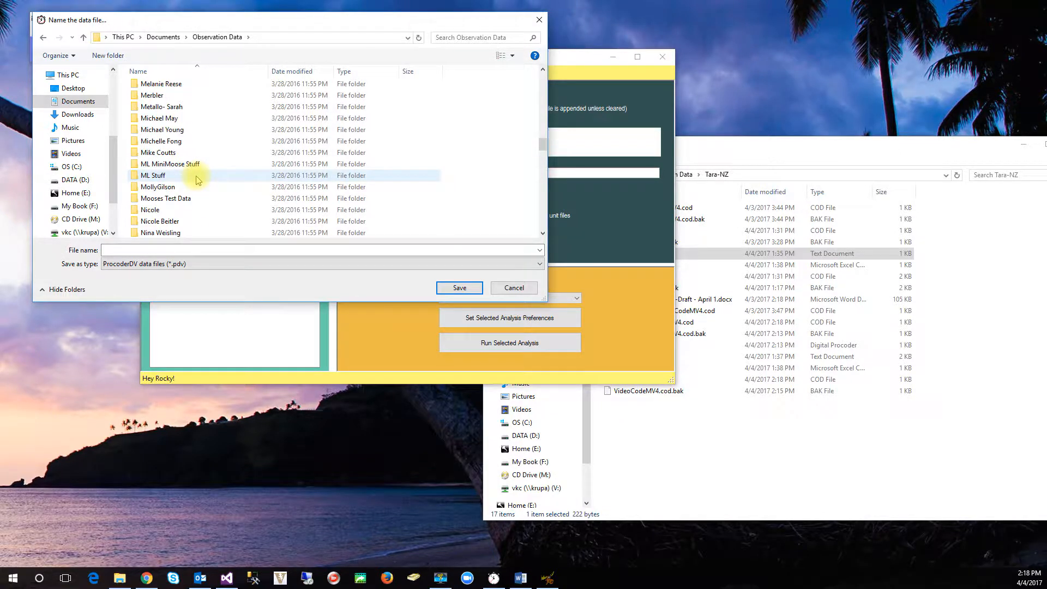
pyautogui.scroll(1, 198, 180)
pyautogui.scroll(-11, 198, 180)
pyautogui.scroll(-8, 198, 180)
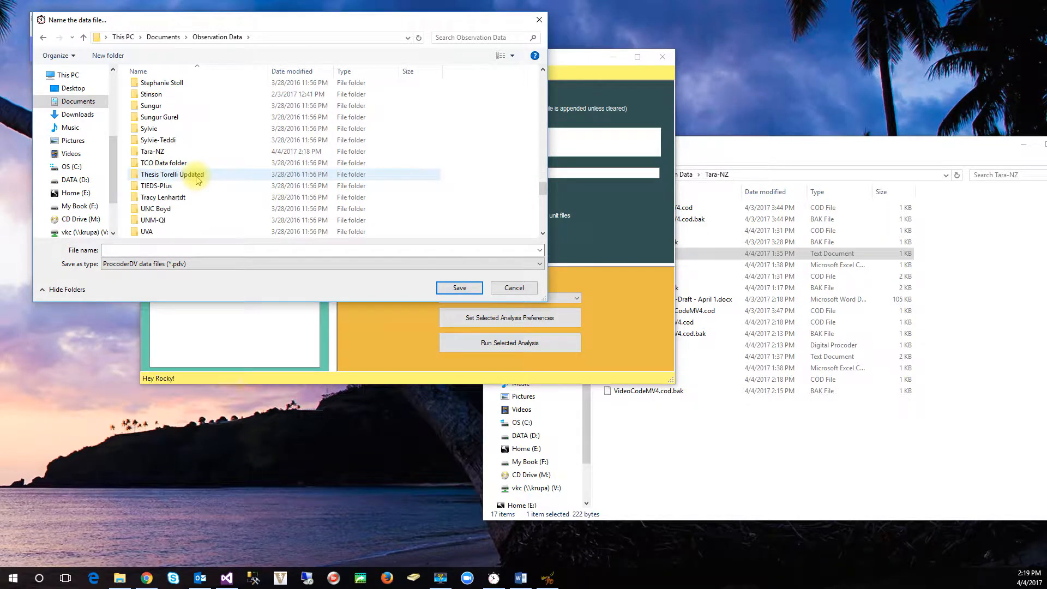
pyautogui.doubleClick(167, 151)
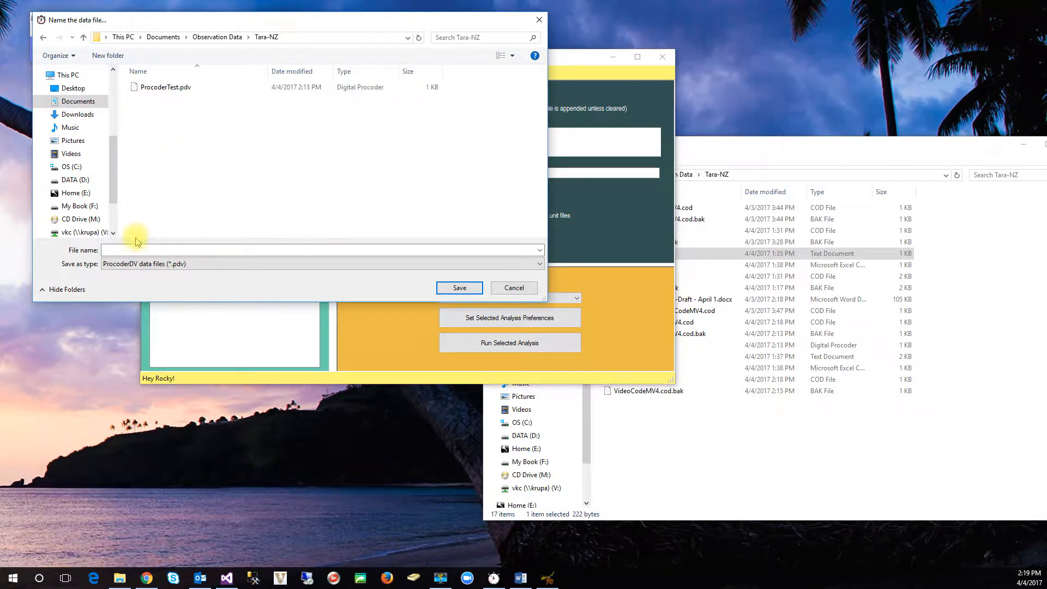
# Step: Save the new data file as ProcoderTest.pdv, replacing the existing file of that name
pyautogui.click(160, 90)
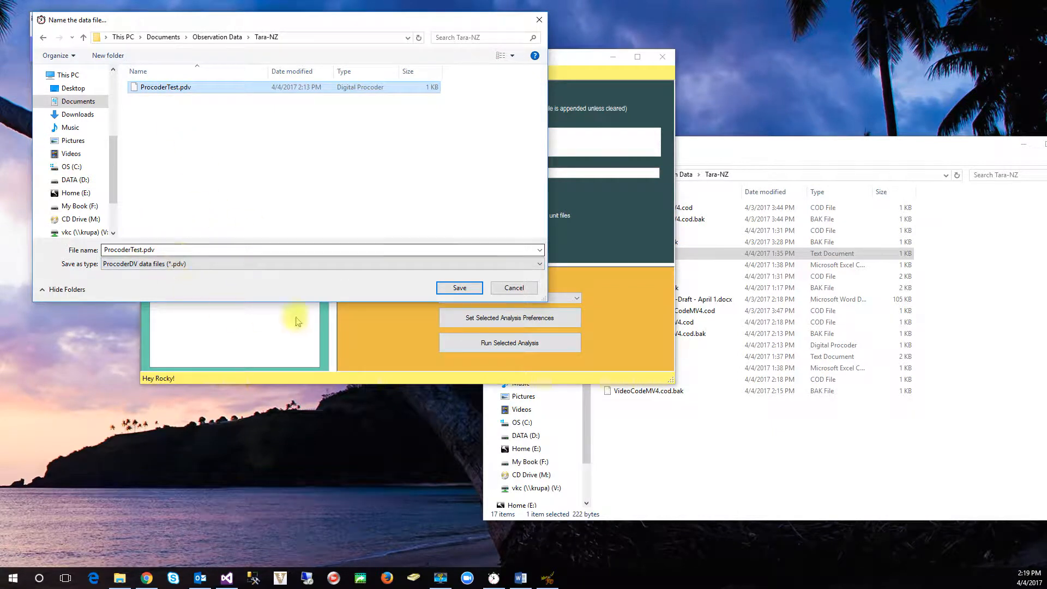
pyautogui.click(460, 290)
pyautogui.click(558, 292)
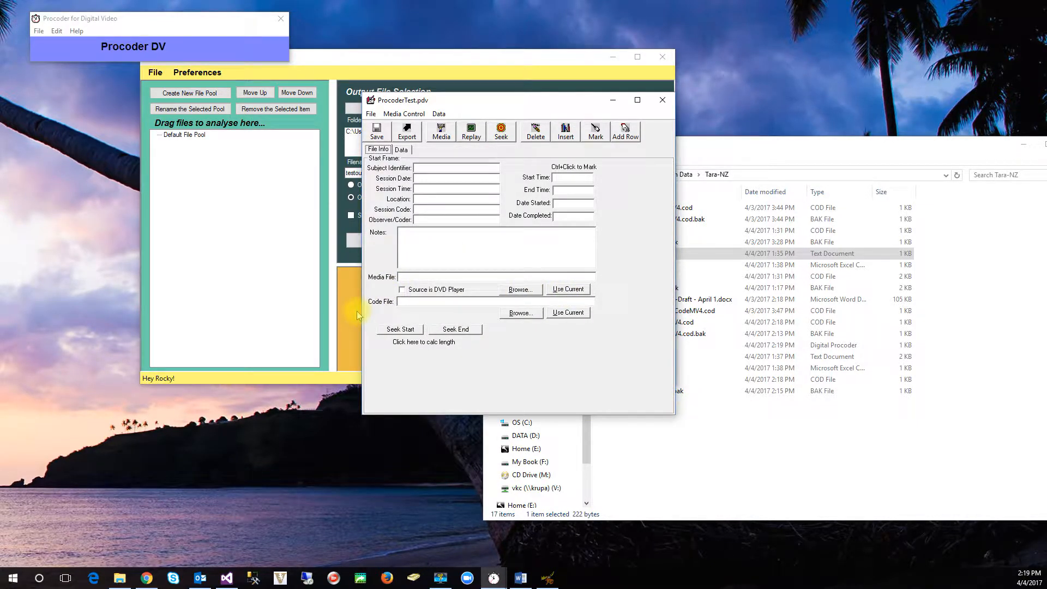
# Step: Assign PCDV - VideoCodeMV4.cod from the Tara-NZ folder as the data file's code file
pyautogui.click(523, 315)
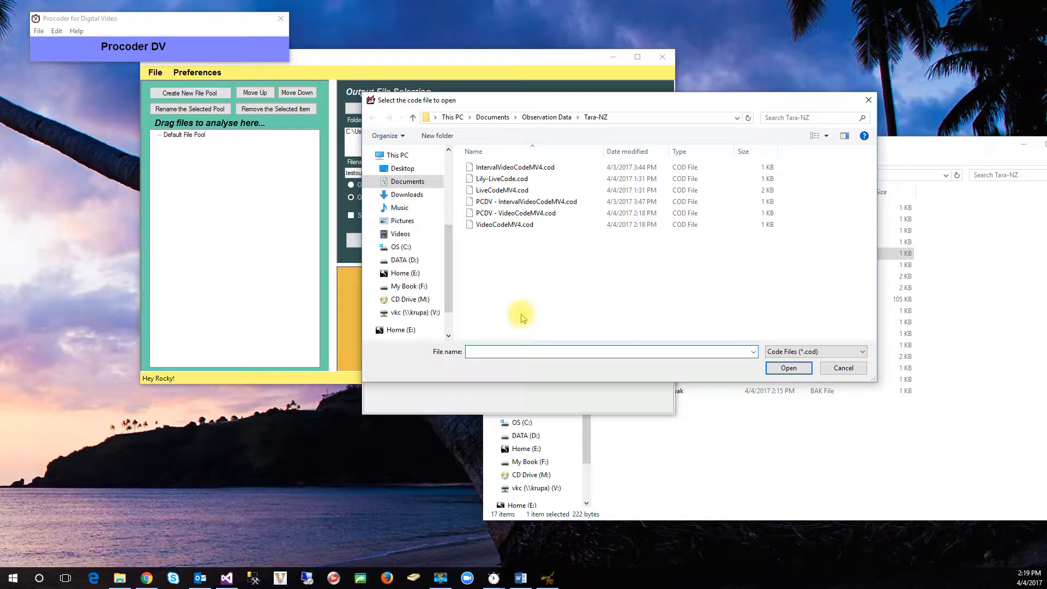
pyautogui.click(503, 214)
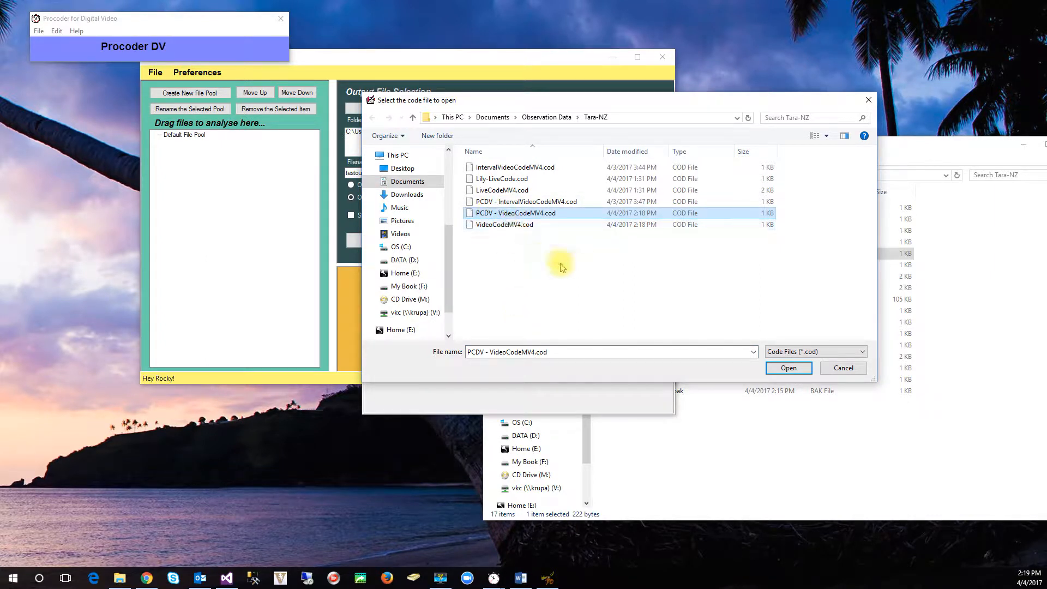
pyautogui.click(801, 371)
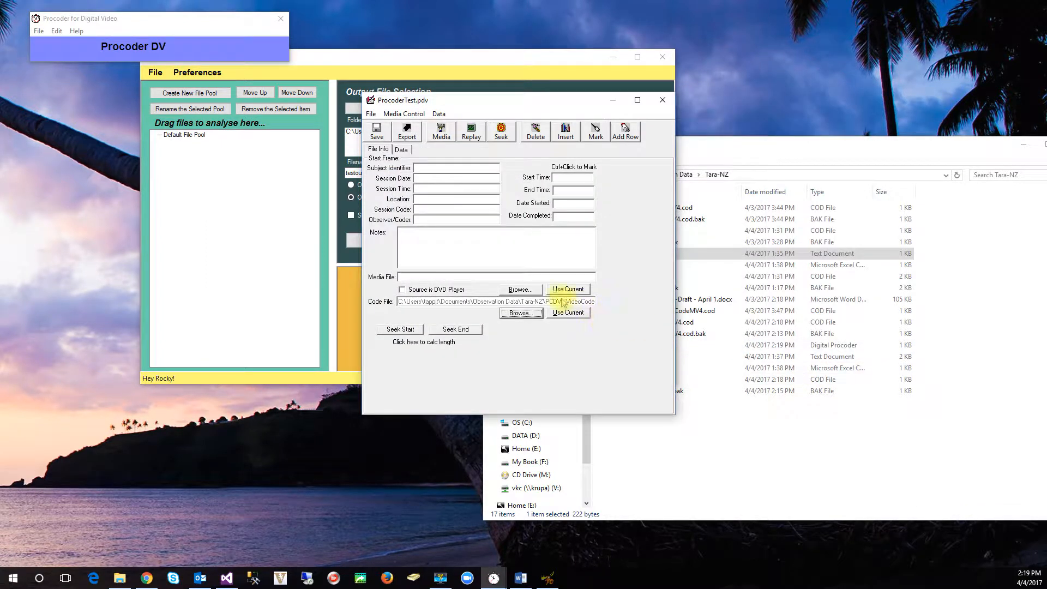
# Step: Assign Ornithology.wmv from the Videos folder as the data file's media file and load it in the media player
pyautogui.click(521, 290)
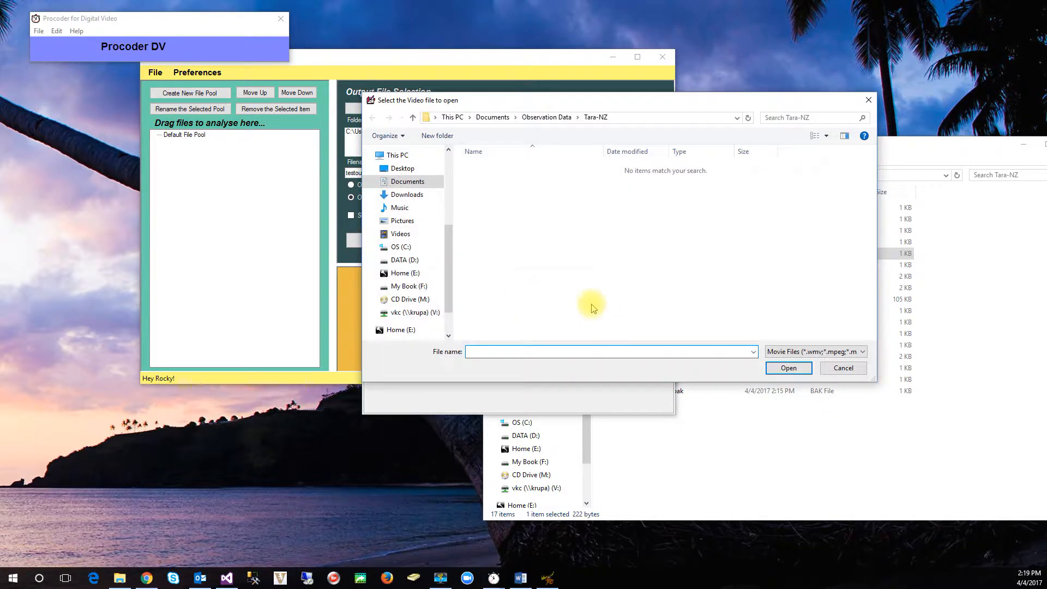
pyautogui.click(400, 234)
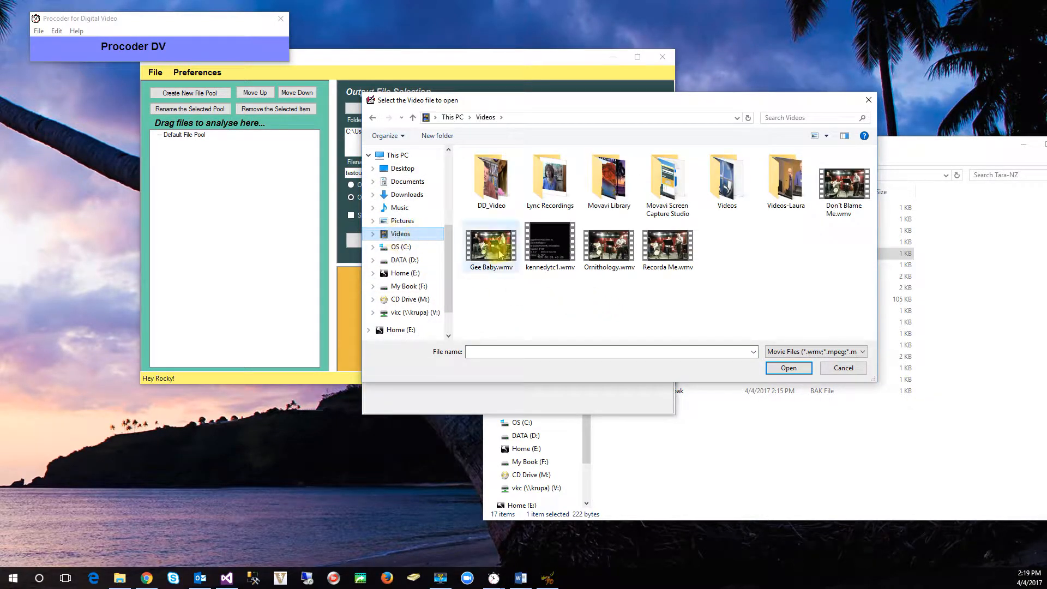
pyautogui.click(609, 245)
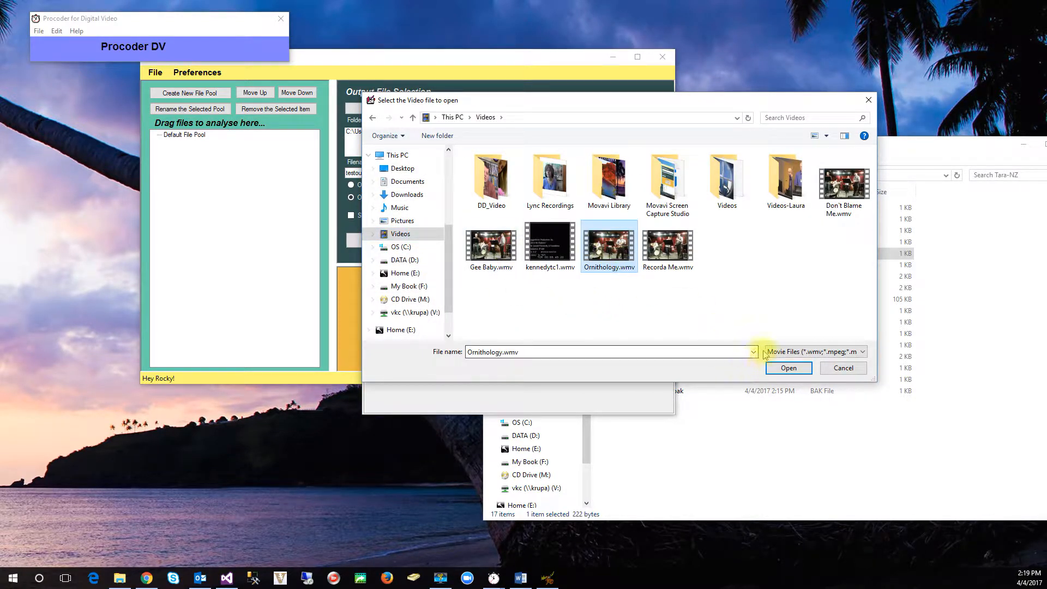
pyautogui.click(785, 368)
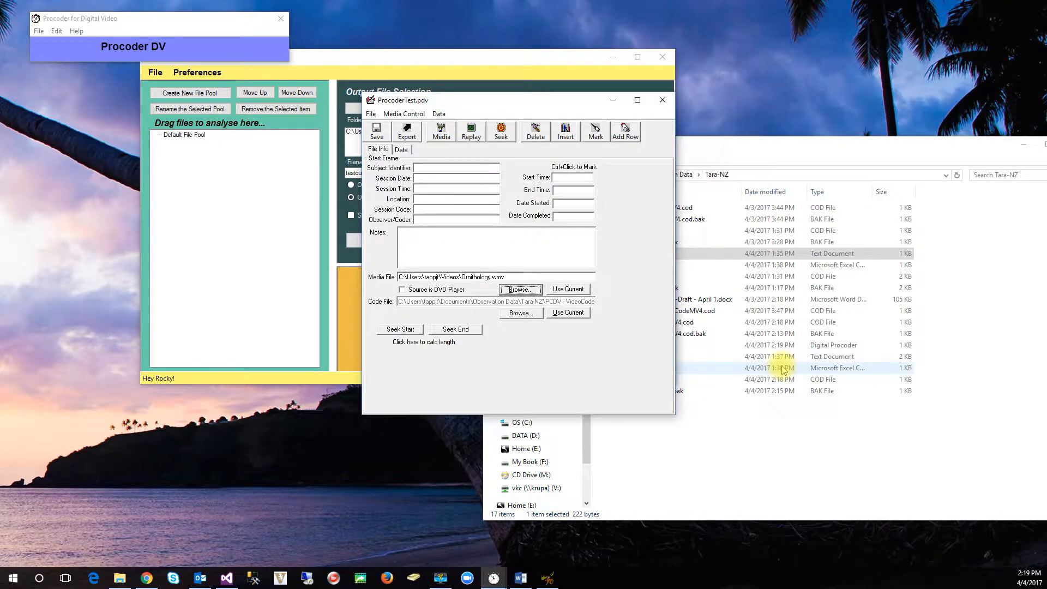
pyautogui.click(442, 134)
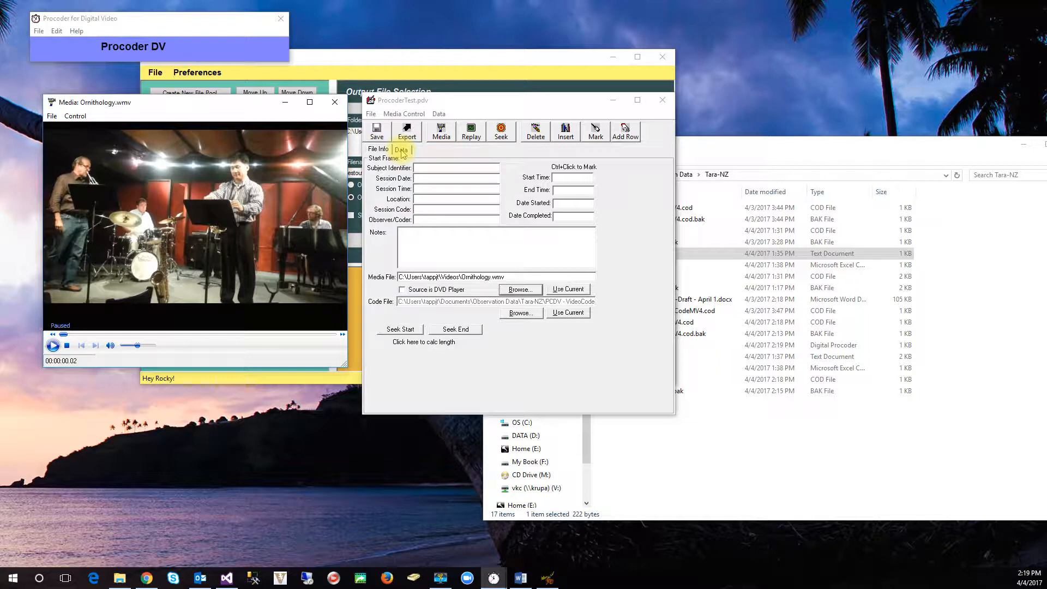
# Step: Set the replay controls in the Procoder DV options to play the pre-roll/post-roll around the event
pyautogui.click(57, 33)
pyautogui.click(50, 42)
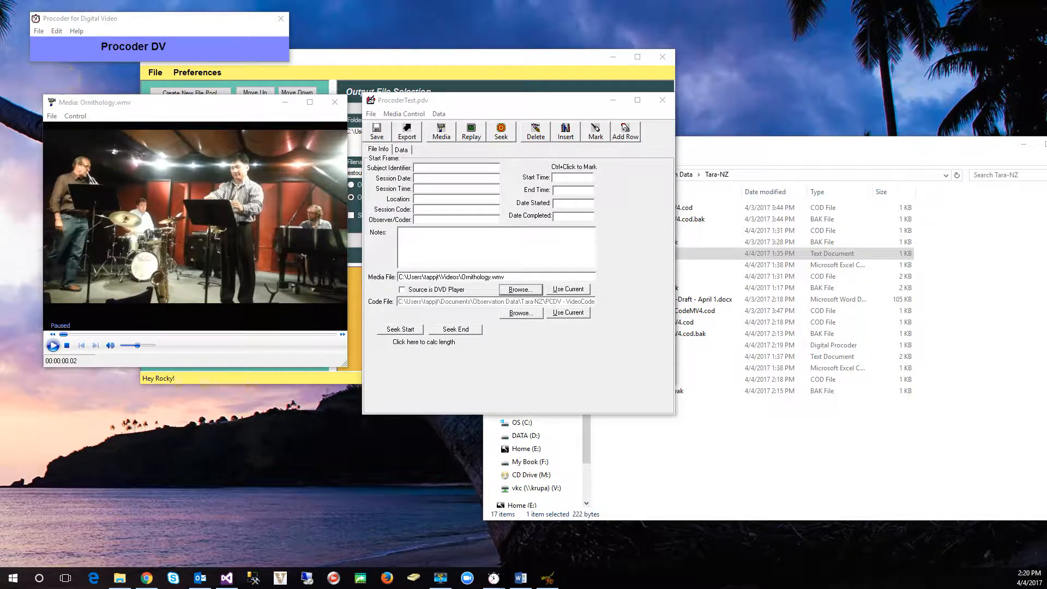
pyautogui.moveTo(603, 129); pyautogui.dragTo(457, 63)
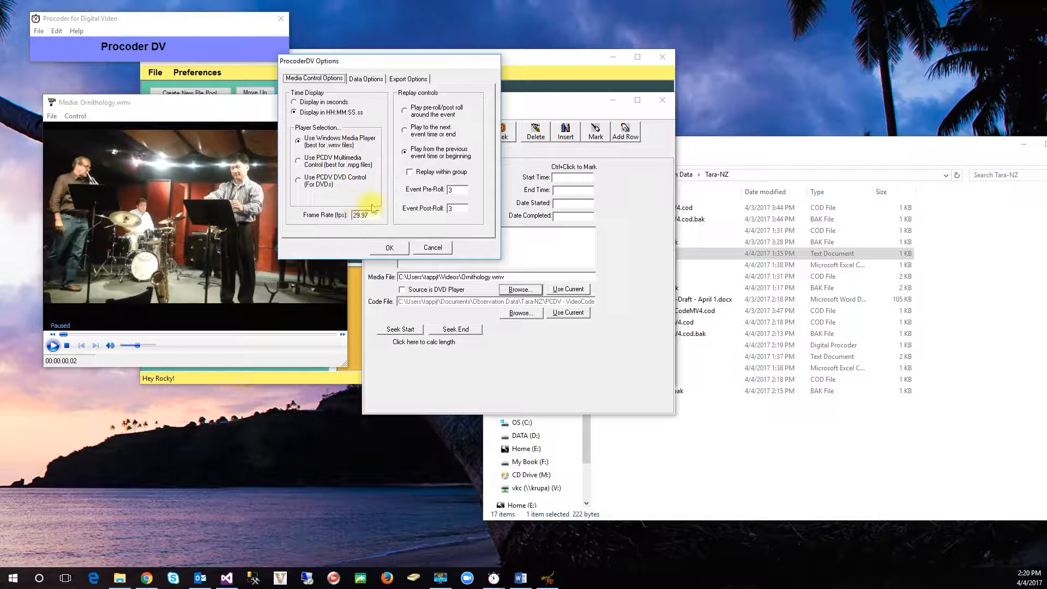
pyautogui.click(404, 111)
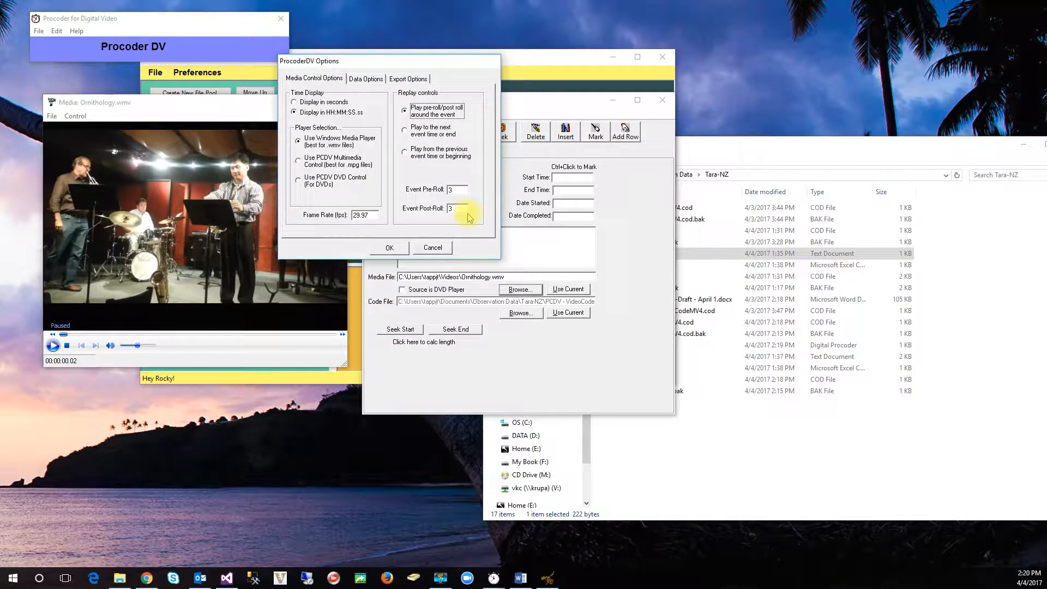
# Step: Enable Quick Keys for group 0, turn off interval time data fill, and accept the options
pyautogui.click(367, 80)
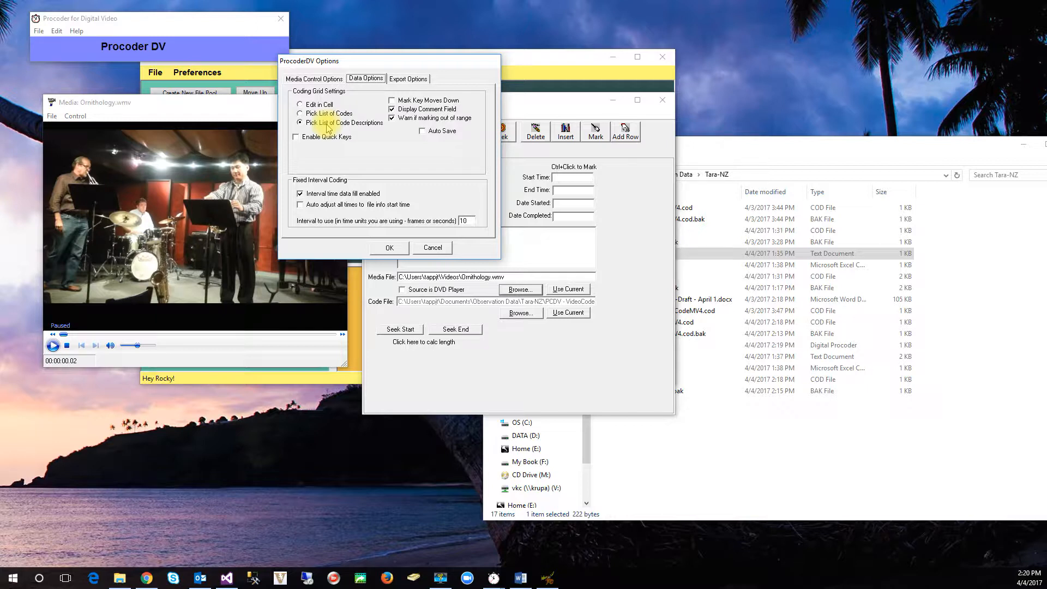
pyautogui.click(298, 139)
pyautogui.click(394, 138)
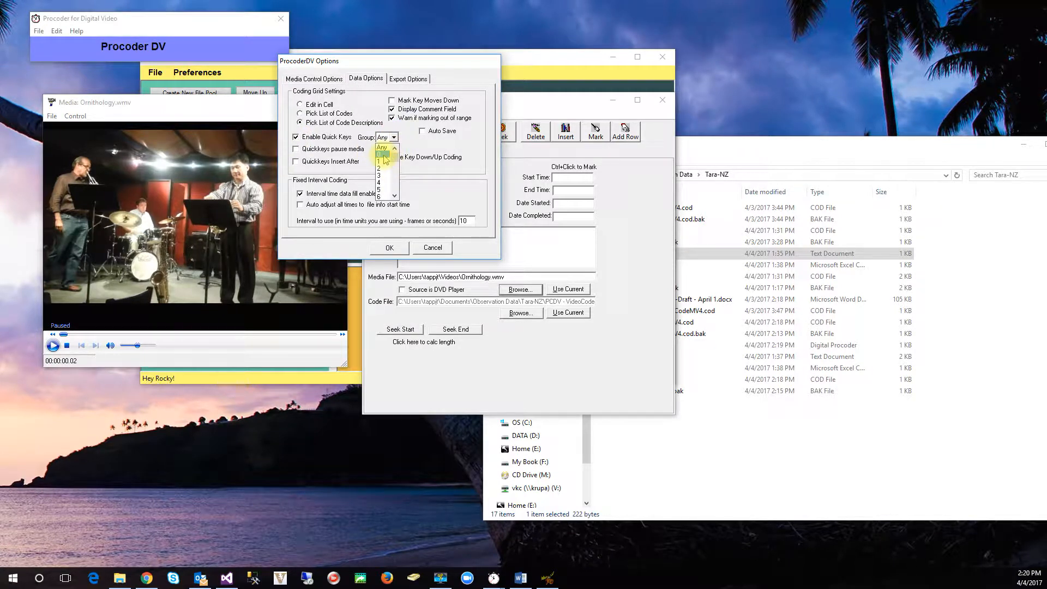
pyautogui.click(382, 154)
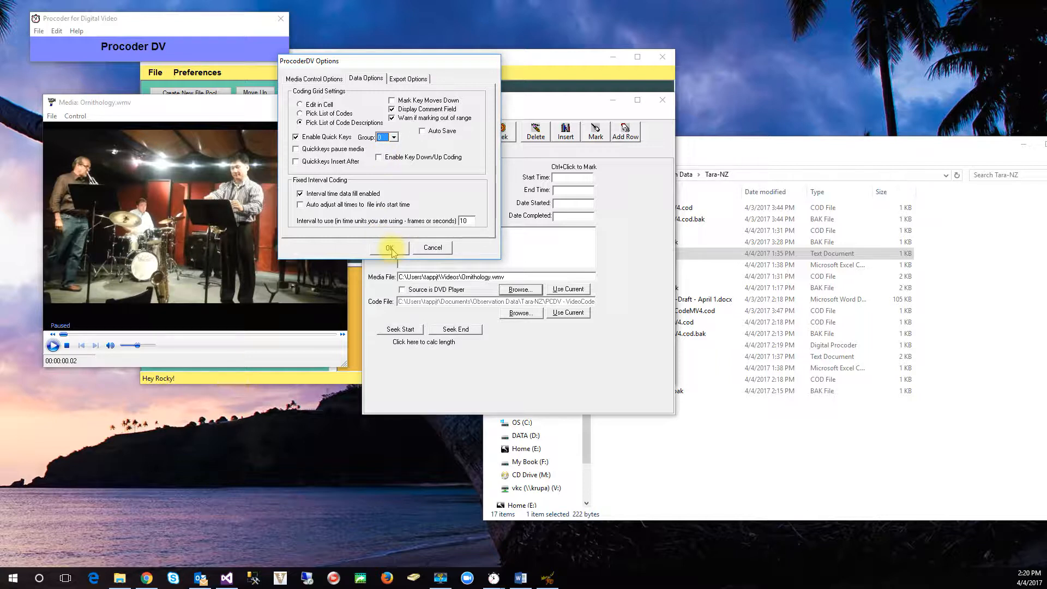
pyautogui.click(301, 194)
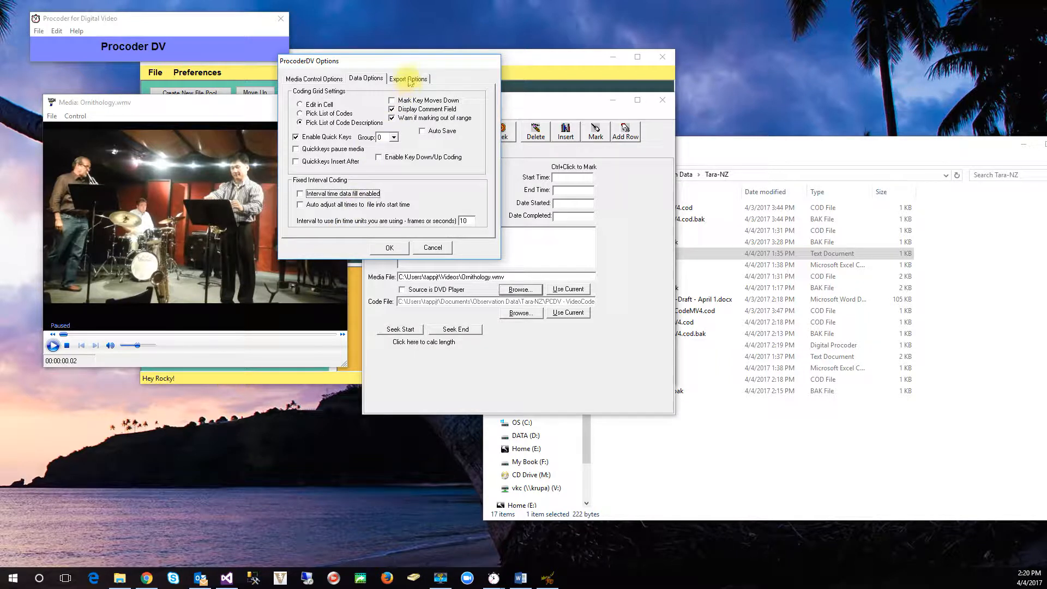
pyautogui.click(299, 80)
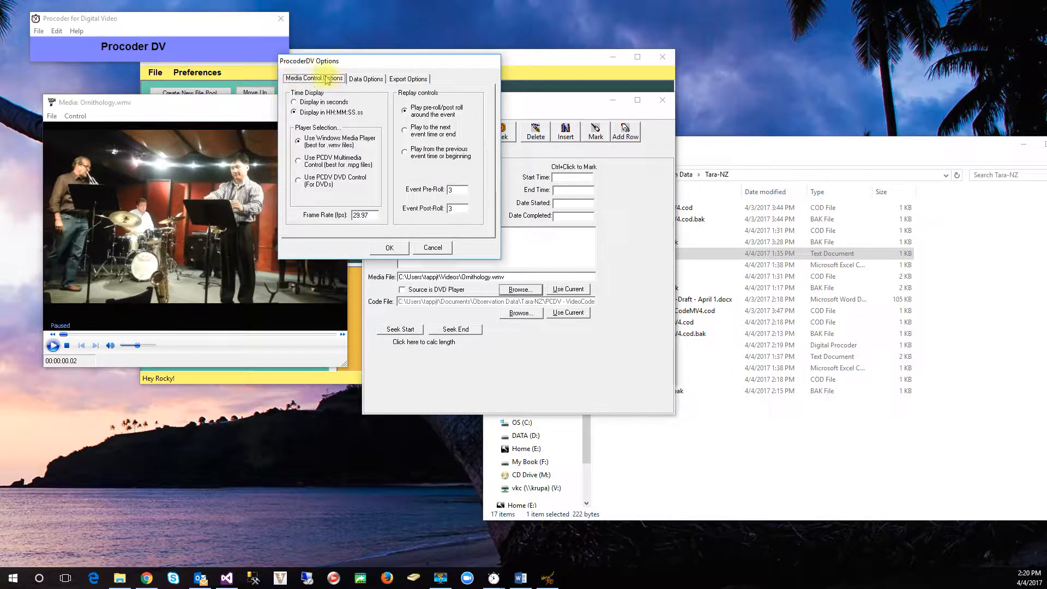
pyautogui.click(365, 80)
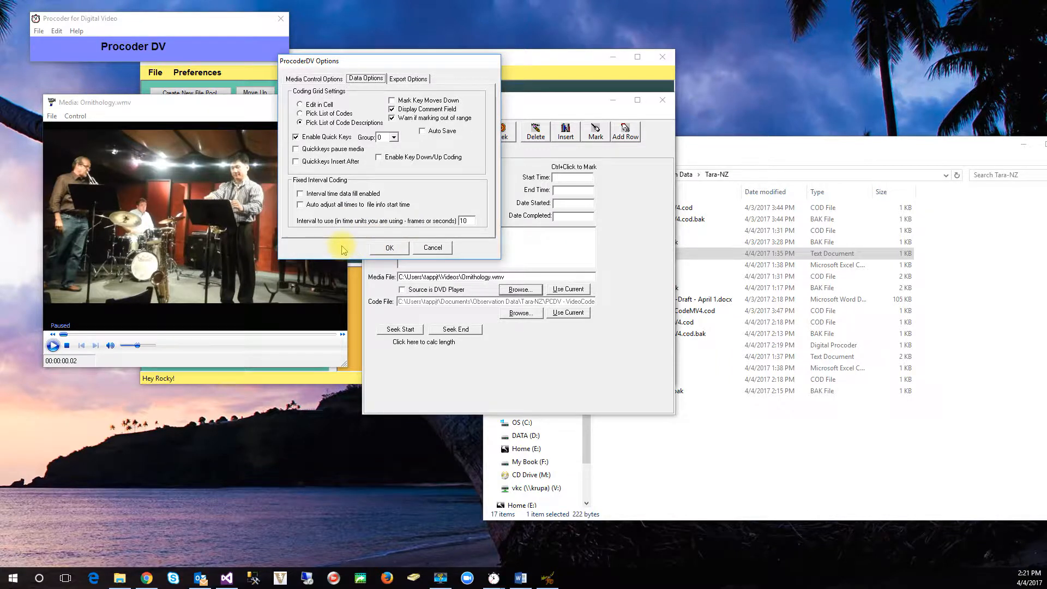
pyautogui.click(389, 249)
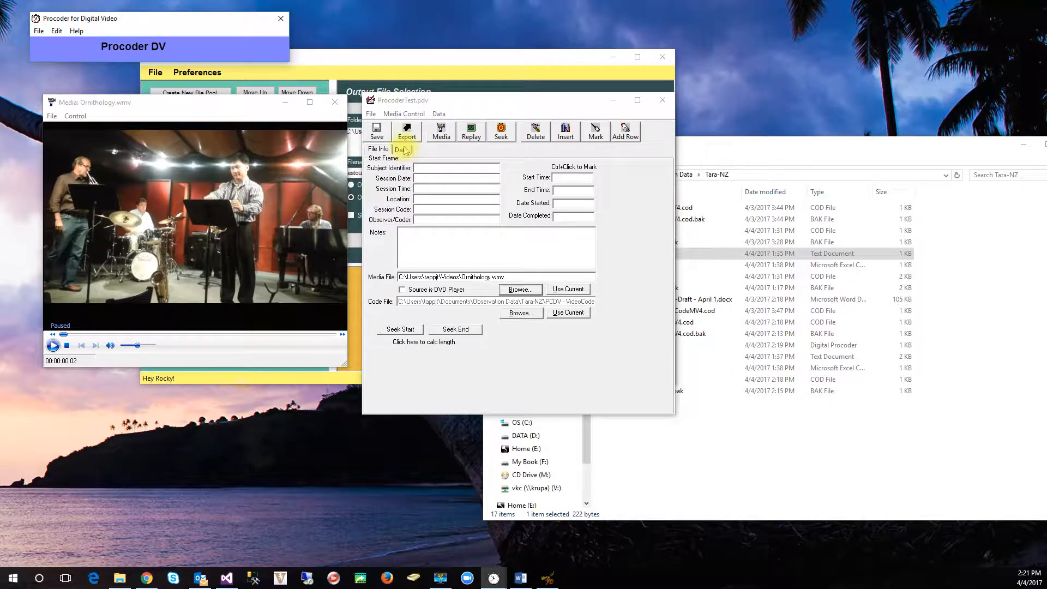
# Step: Show the data grid of ProcoderTest.pdv and turn off the comment field in the data options
pyautogui.click(402, 151)
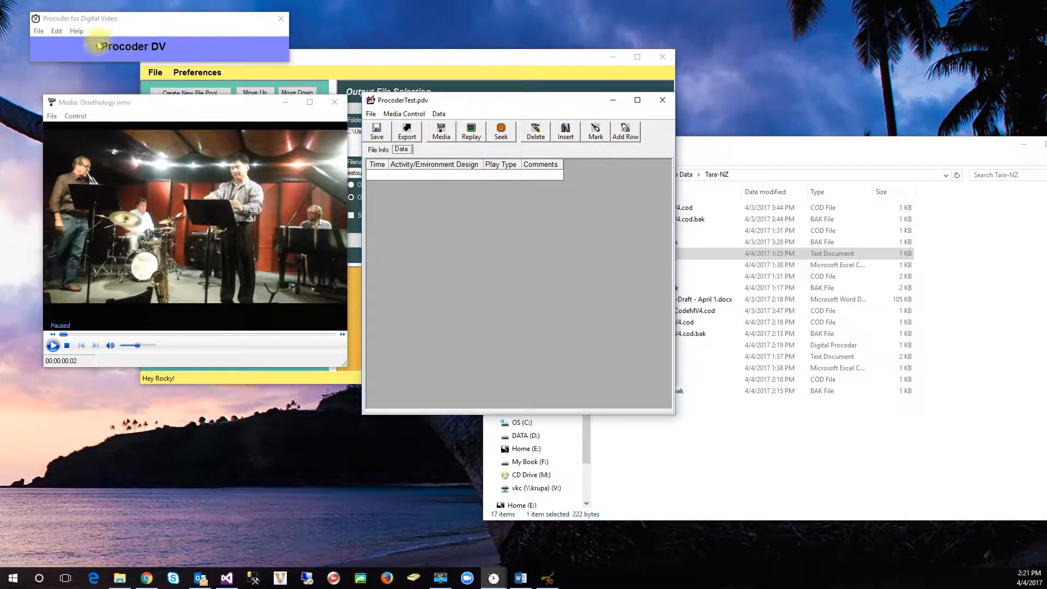
pyautogui.click(56, 31)
pyautogui.click(60, 43)
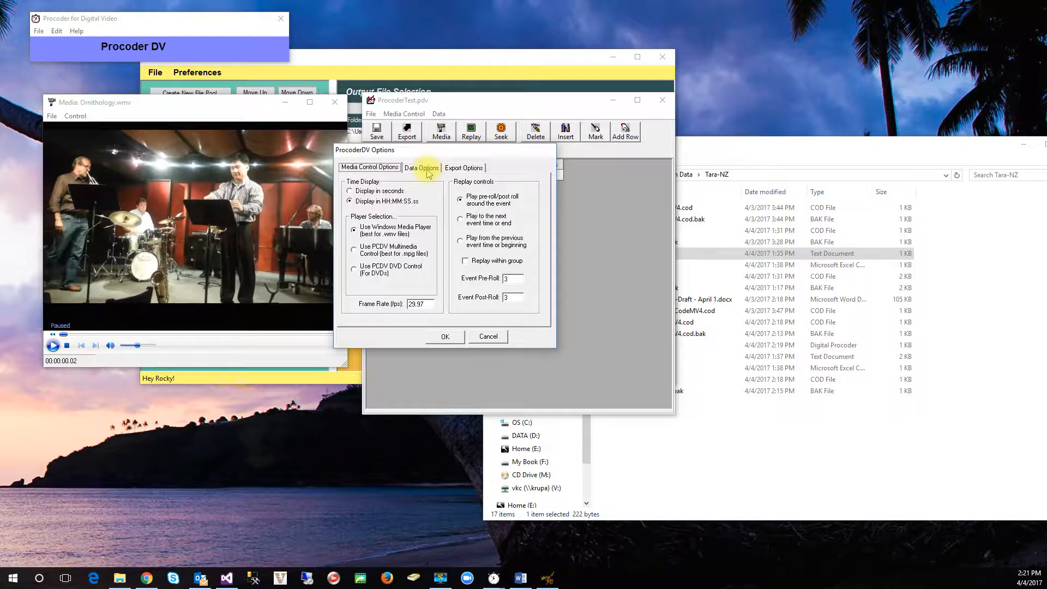
pyautogui.click(427, 171)
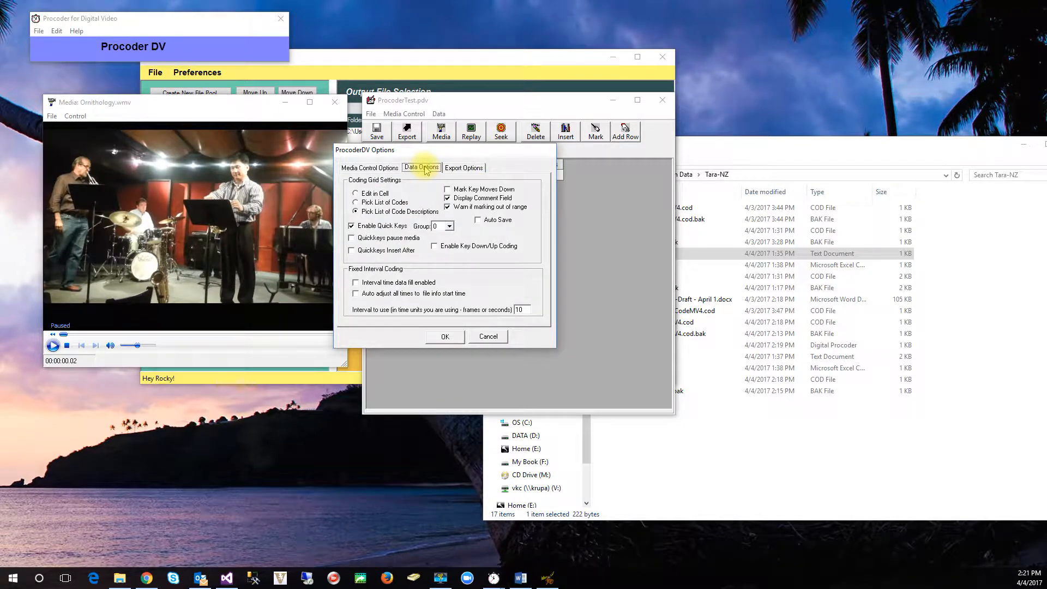
pyautogui.click(448, 198)
pyautogui.click(445, 336)
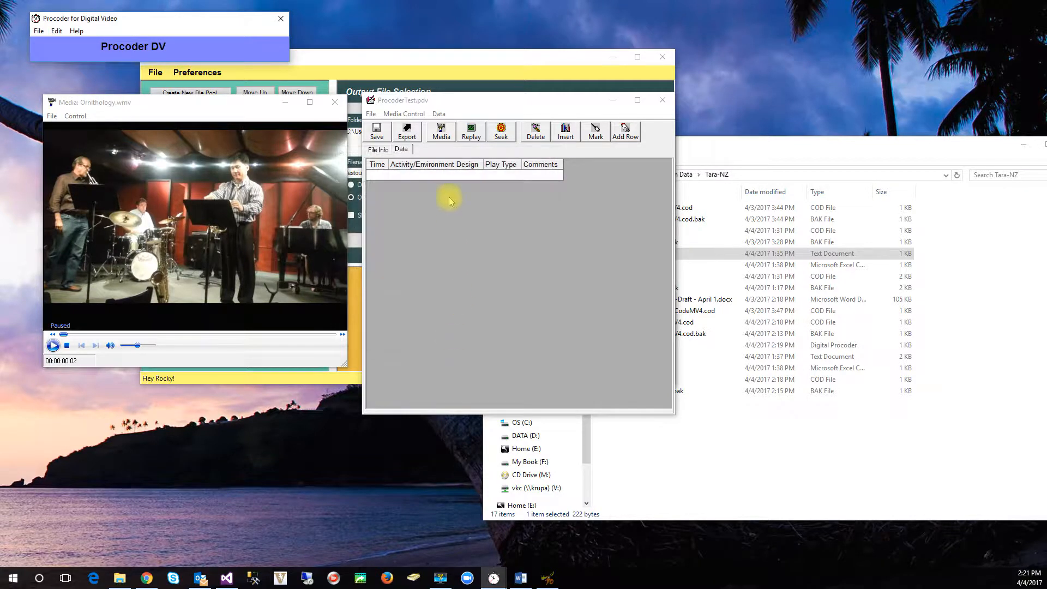
# Step: Adjust the data grid for the current codes and settings
pyautogui.click(439, 114)
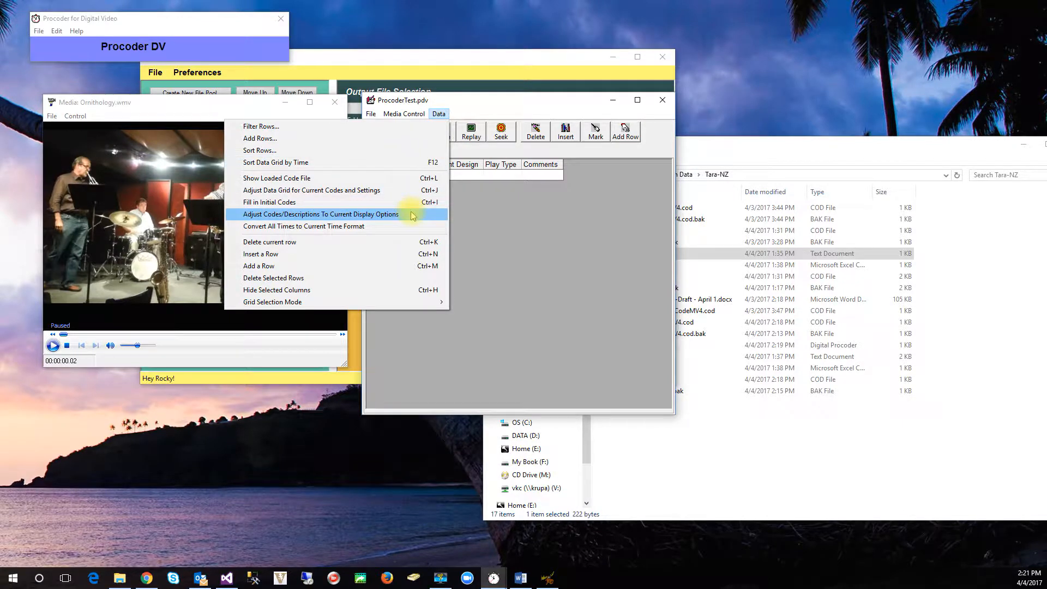
pyautogui.click(413, 214)
pyautogui.click(439, 113)
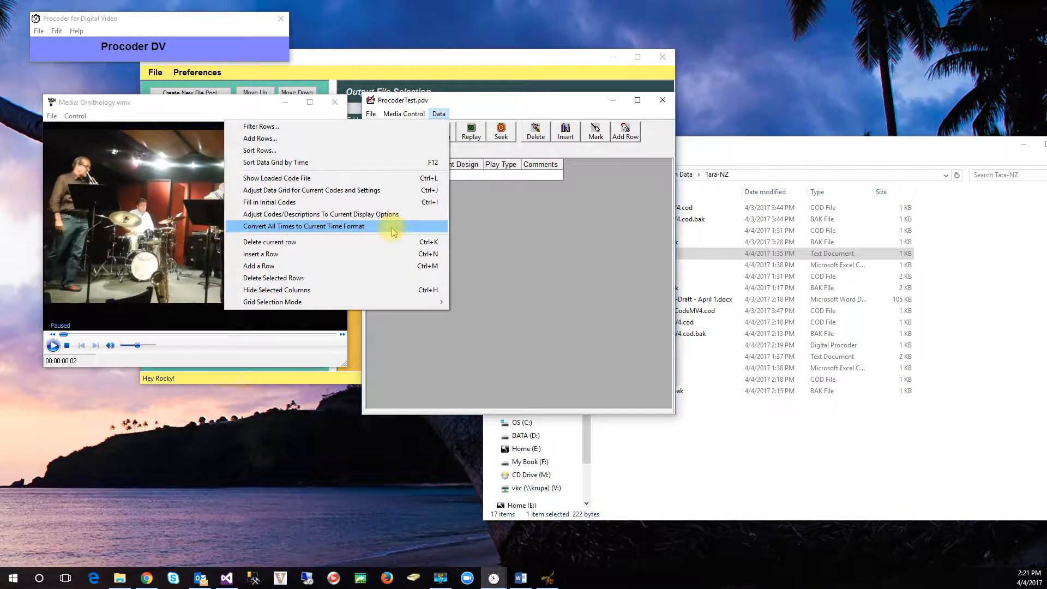
pyautogui.click(391, 194)
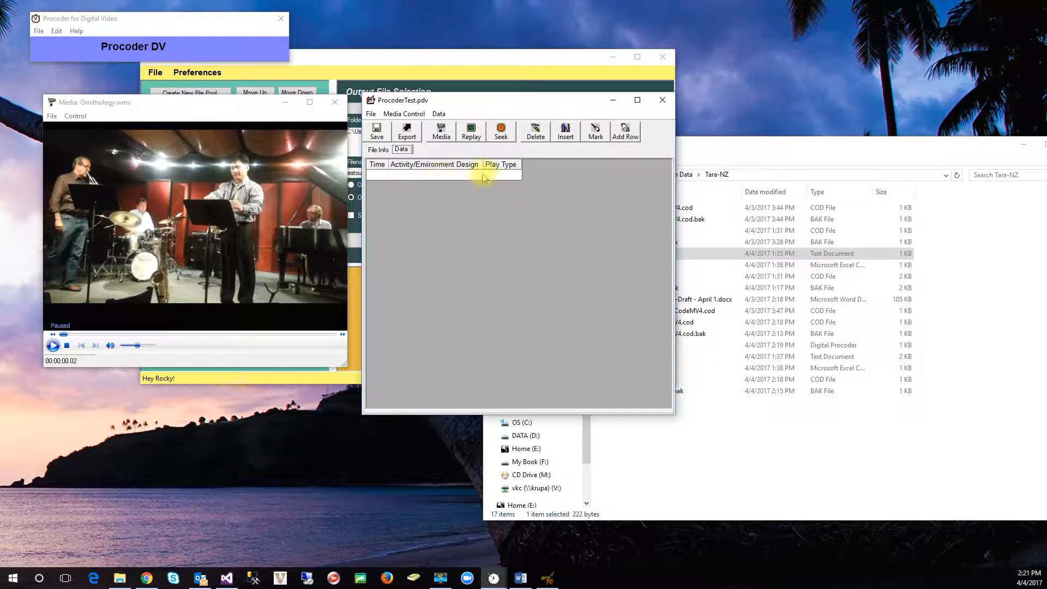
# Step: Show the loaded code file and widen its Description column to fit the full code descriptions
pyautogui.click(403, 115)
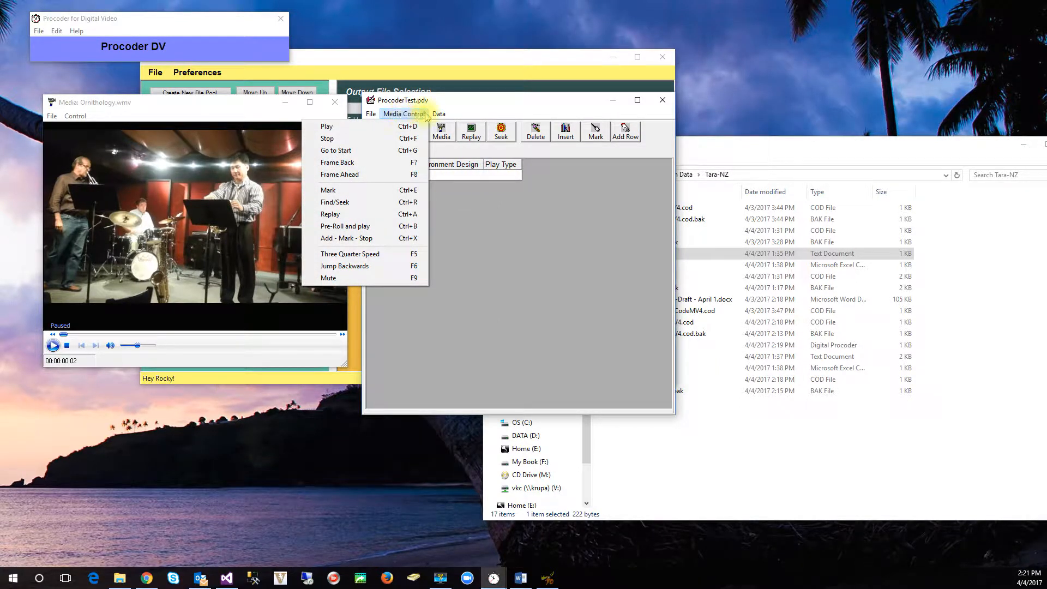
pyautogui.moveTo(439, 116)
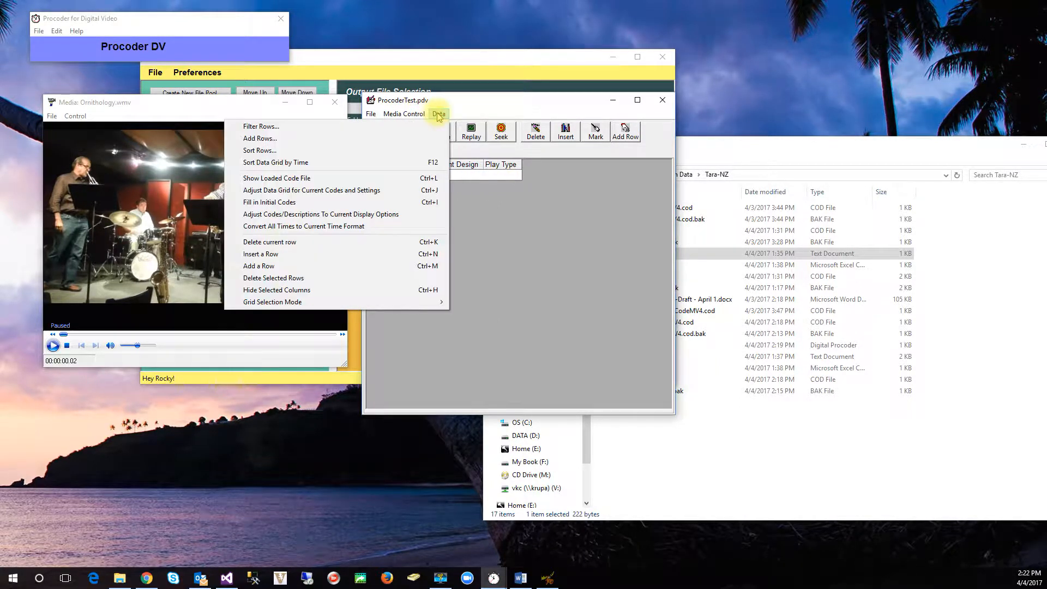
pyautogui.click(425, 179)
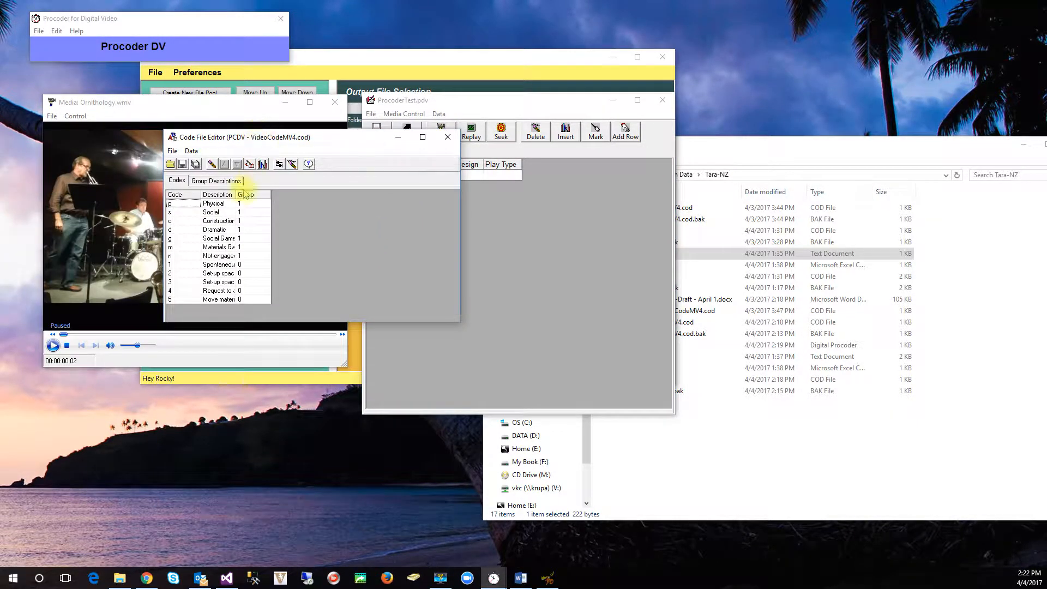
pyautogui.doubleClick(237, 195)
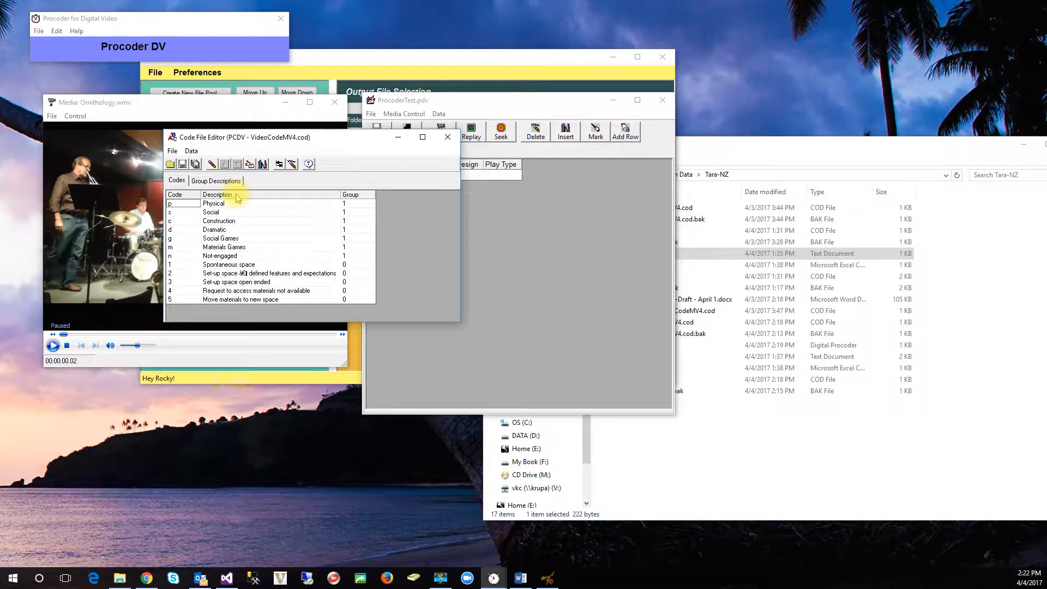
# Step: Change the description of code 2 to "Set-up space - defined features and expectations"
pyautogui.doubleClick(242, 272)
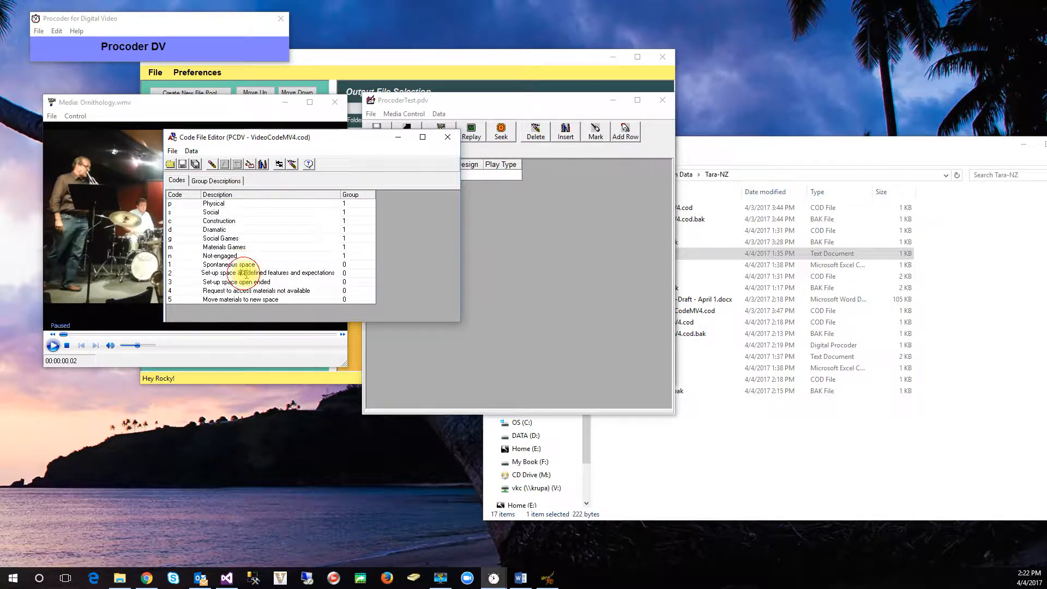
pyautogui.press('BackSpace')
pyautogui.press('BackSpace')
pyautogui.press('BackSpace')
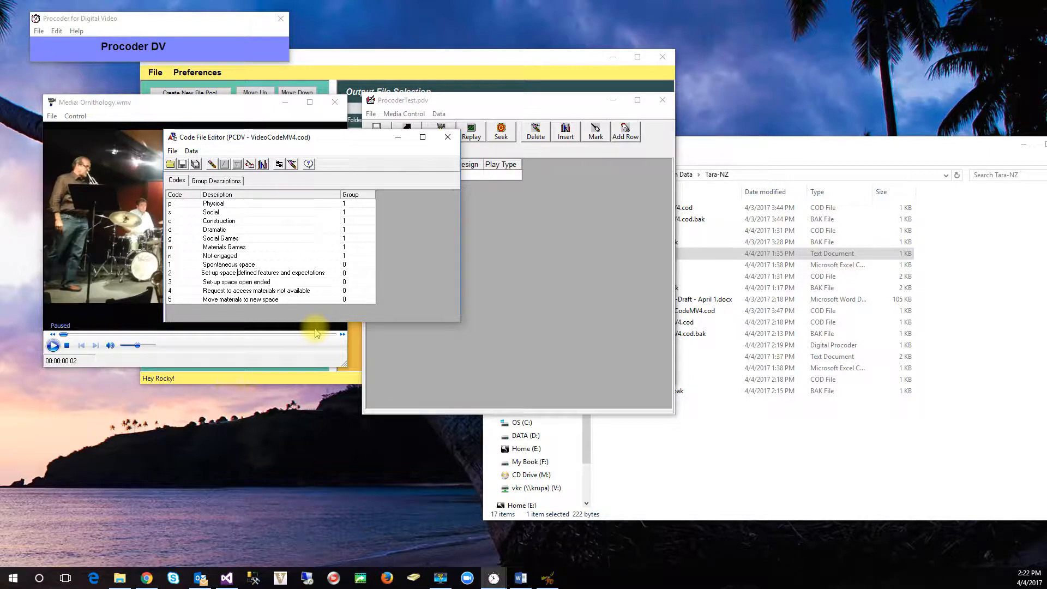
pyautogui.write('-')
pyautogui.press('Down')
pyautogui.press('Down')
pyautogui.press('Down')
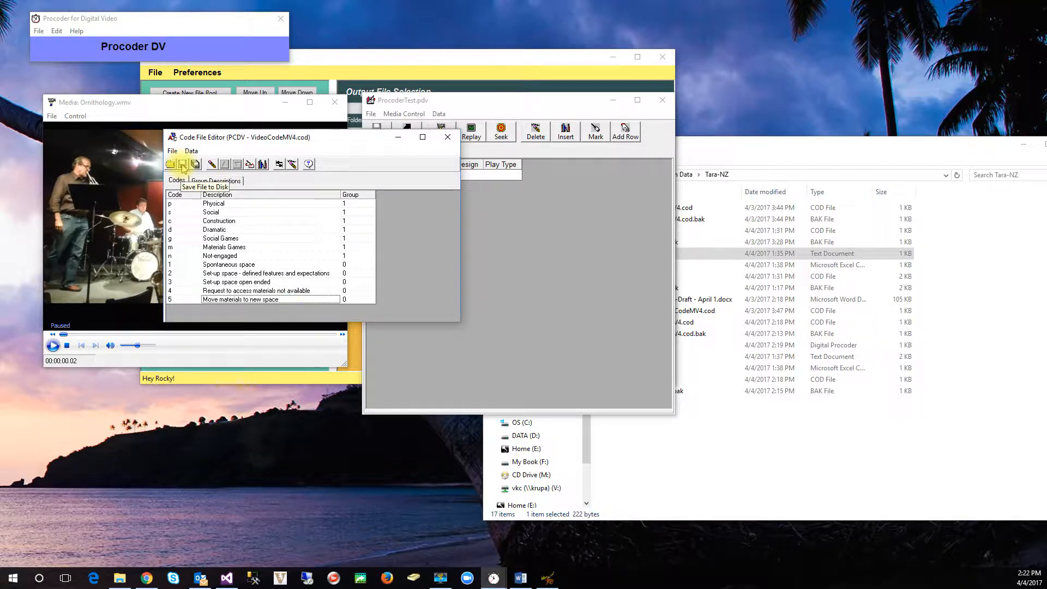
# Step: Save the edited code file, minimize the code file editor and return to the ProcoderTest.pdv data grid
pyautogui.click(183, 165)
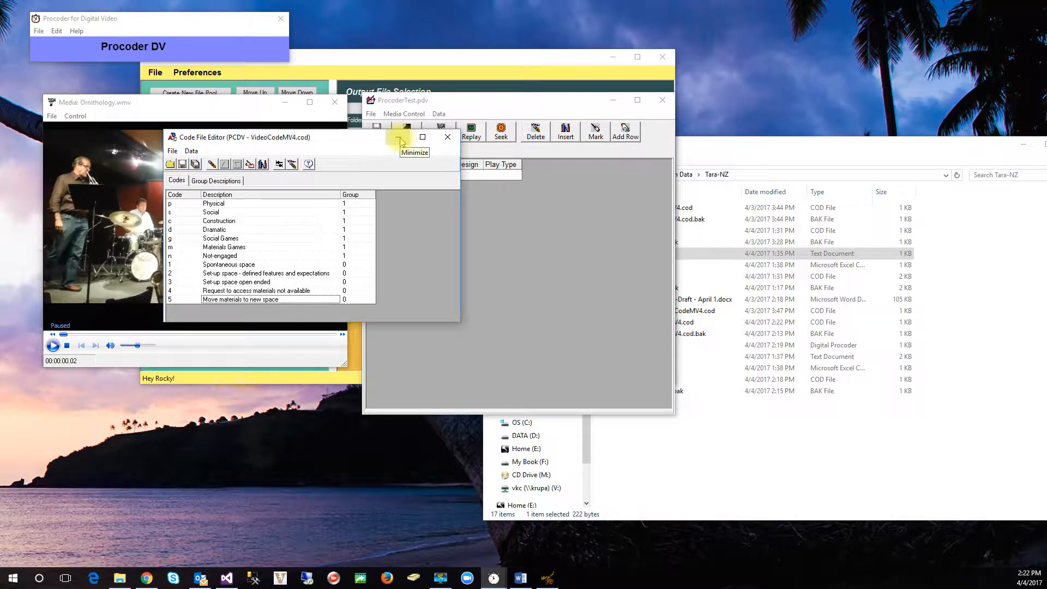
pyautogui.click(398, 138)
pyautogui.click(435, 207)
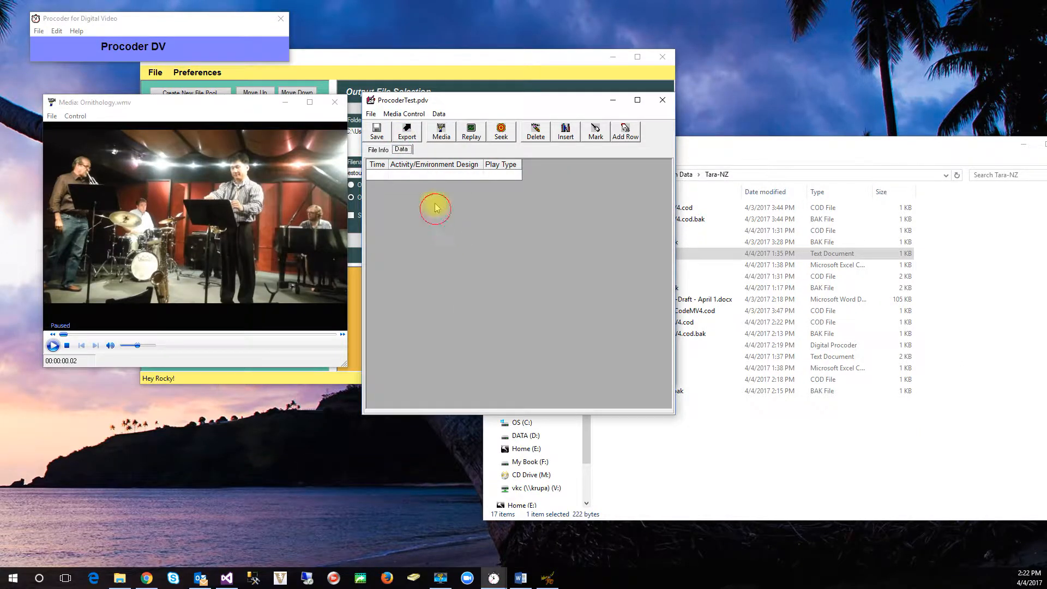
# Step: Start playing the Ornithology.wmv video and select the empty first row of the data grid
pyautogui.click(407, 114)
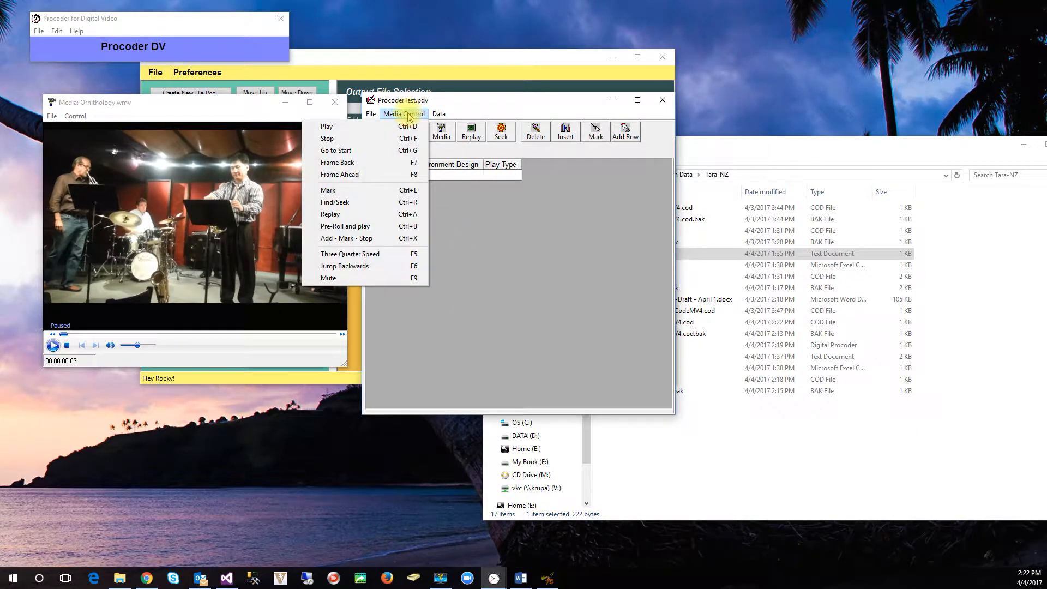
pyautogui.click(406, 127)
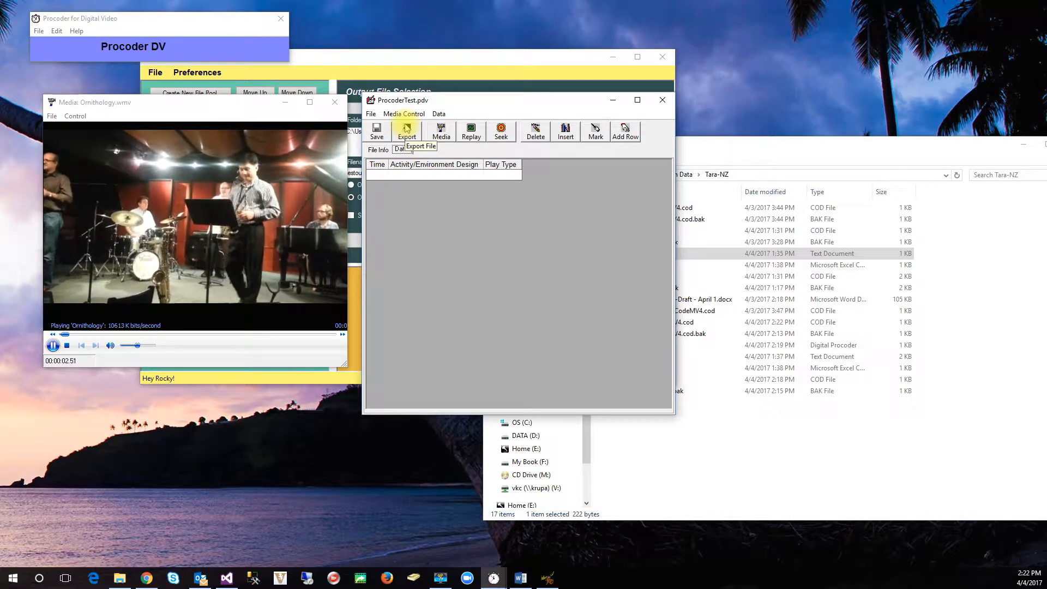
pyautogui.click(425, 176)
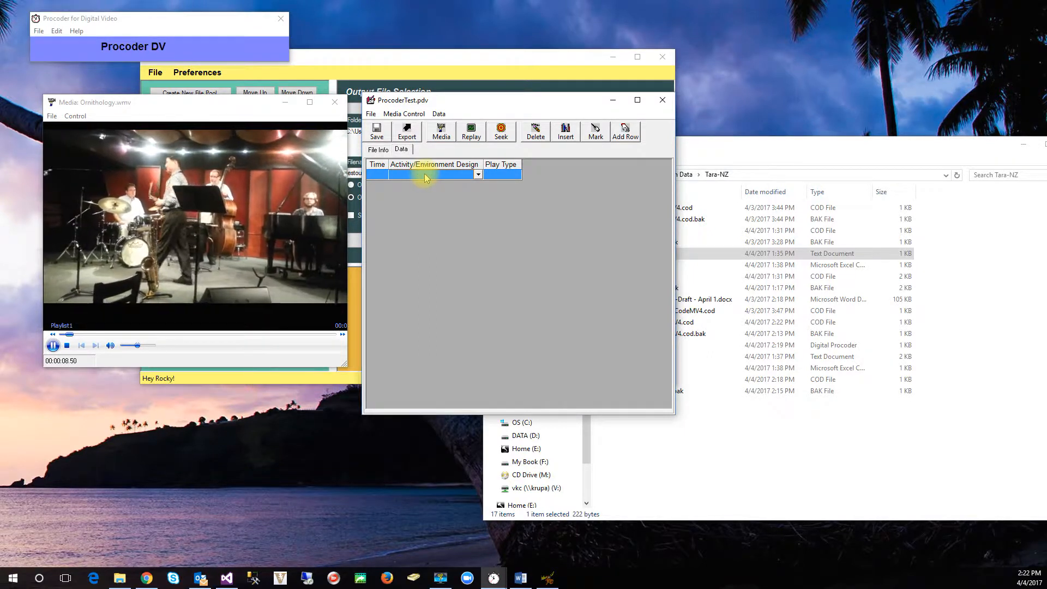
# Step: Show the loaded code file in its editor, placed just below the video picture, and mute the video
pyautogui.click(406, 115)
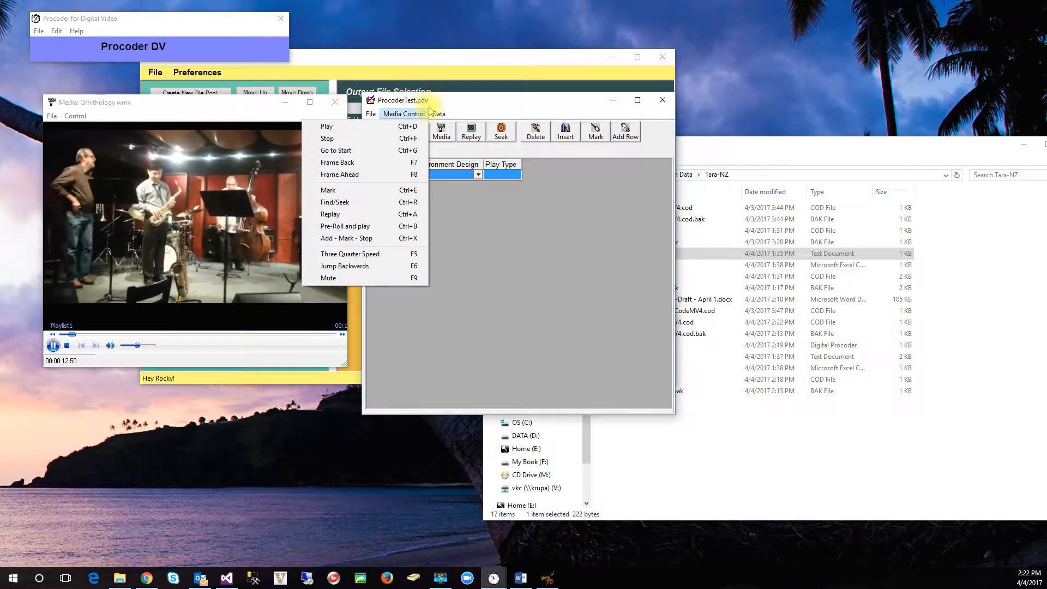
pyautogui.moveTo(436, 113)
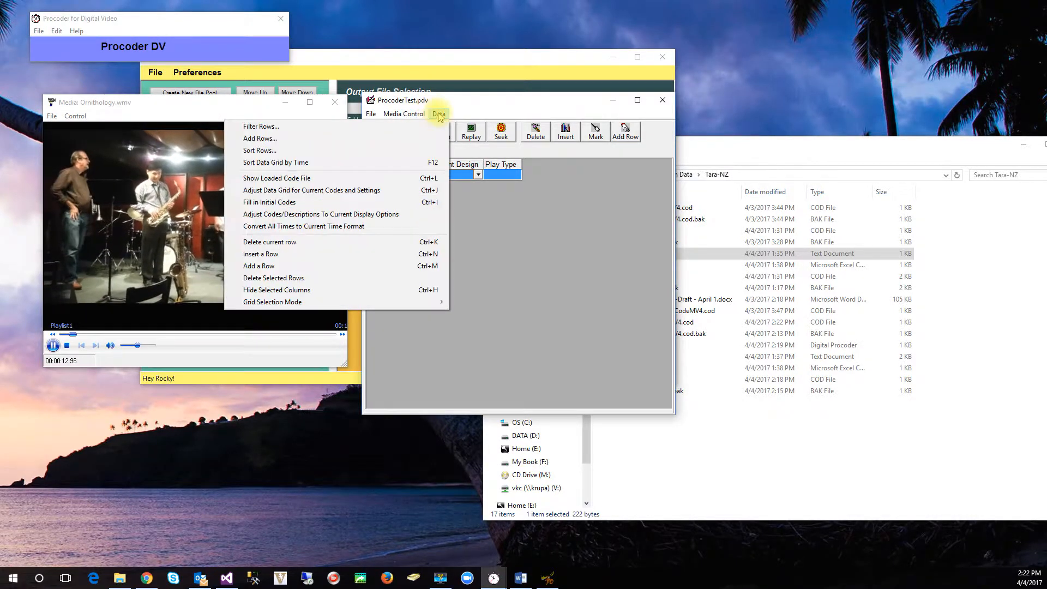
pyautogui.click(402, 181)
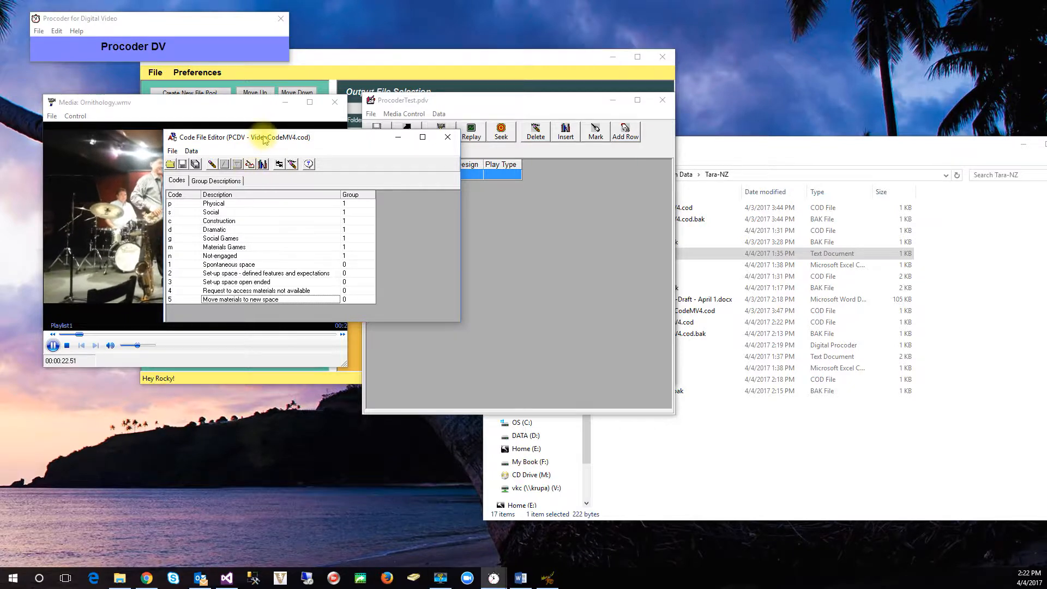
pyautogui.moveTo(264, 140); pyautogui.dragTo(213, 349)
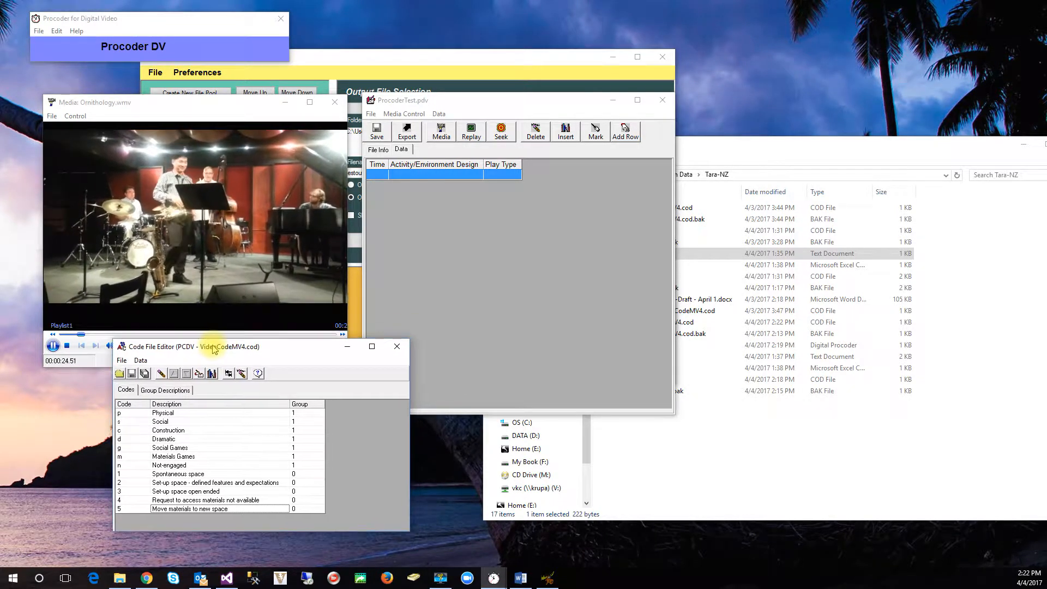
pyautogui.click(417, 174)
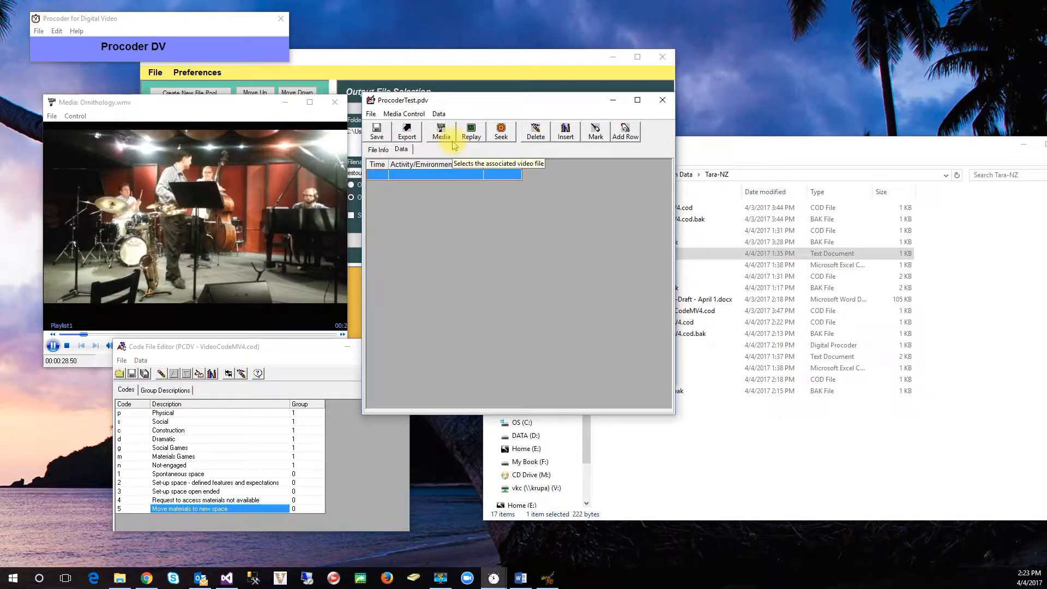
pyautogui.click(99, 364)
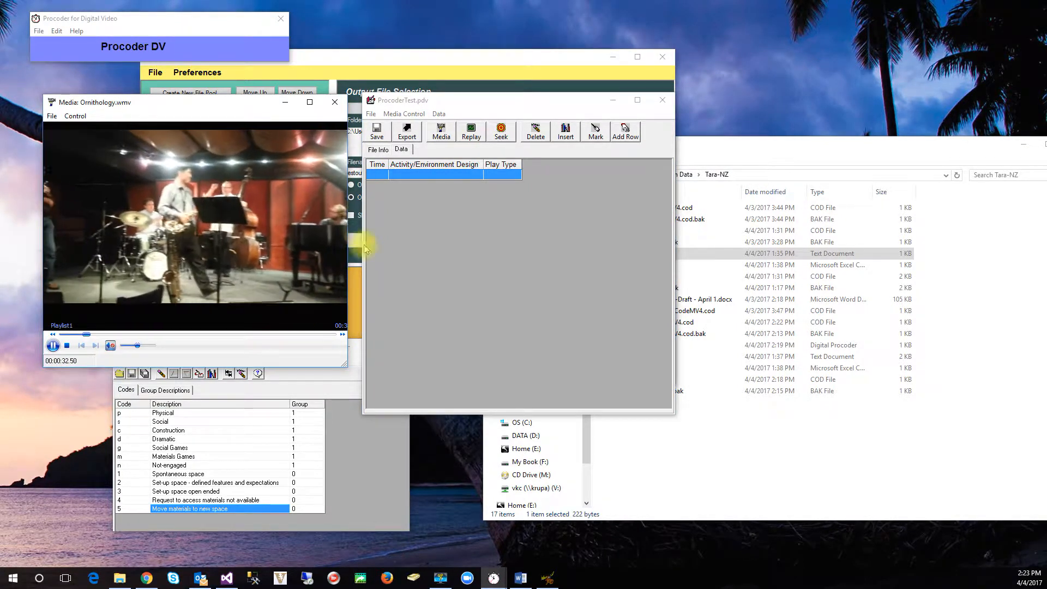
# Step: Mark the first data row's time at 00:00:59.45 and widen the Time column to fit the full time
pyautogui.click(430, 176)
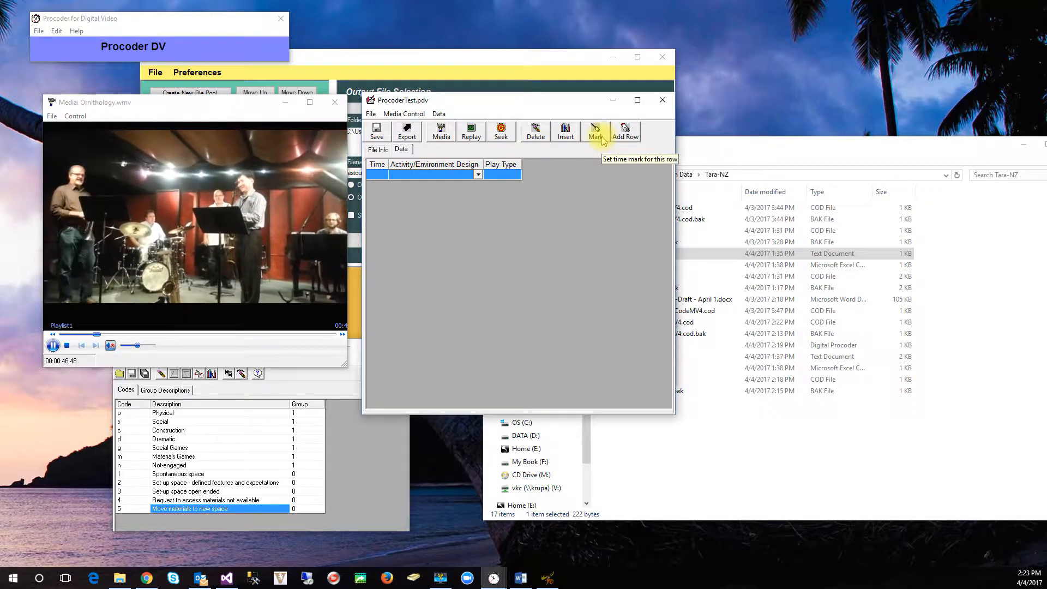
pyautogui.click(414, 115)
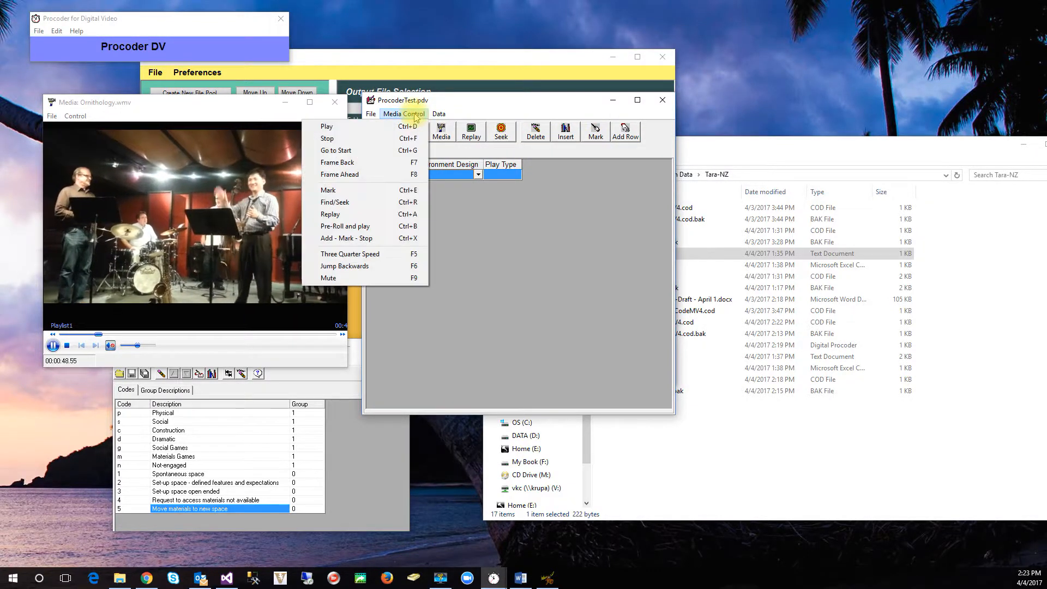
pyautogui.click(385, 190)
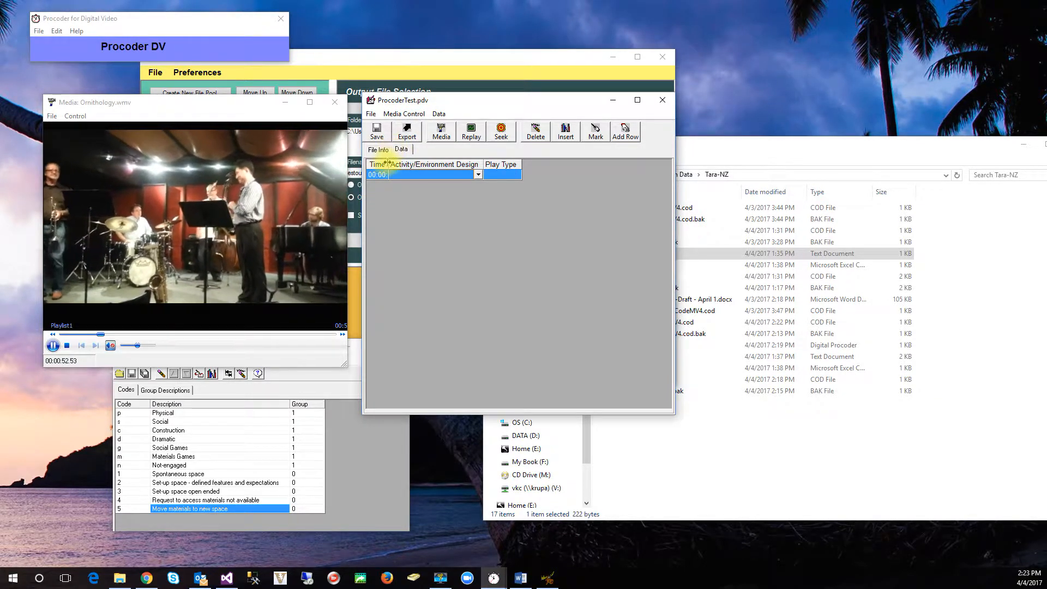
pyautogui.moveTo(388, 162); pyautogui.dragTo(410, 163)
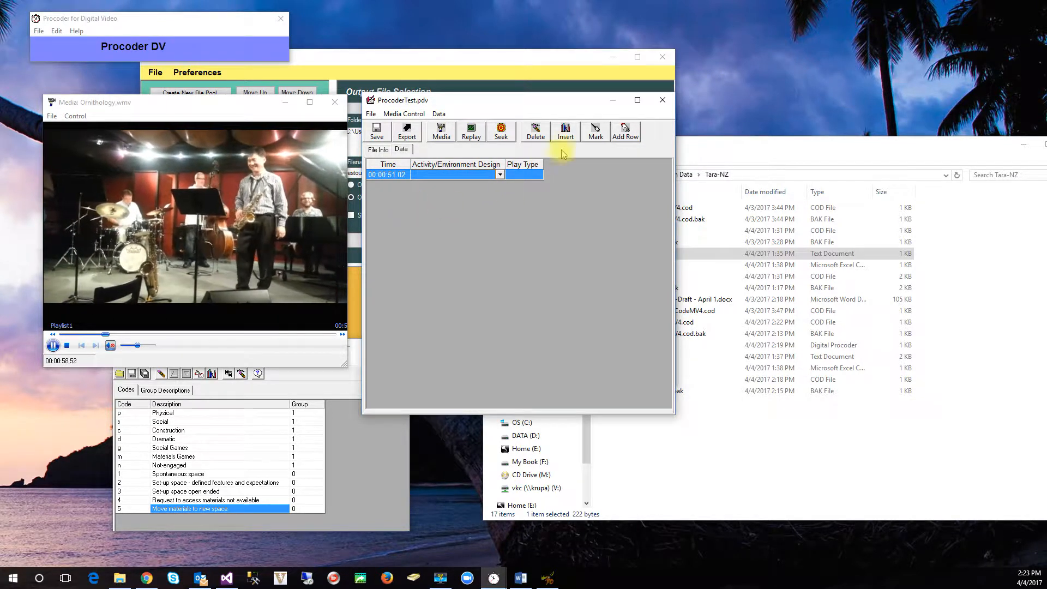
pyautogui.click(596, 132)
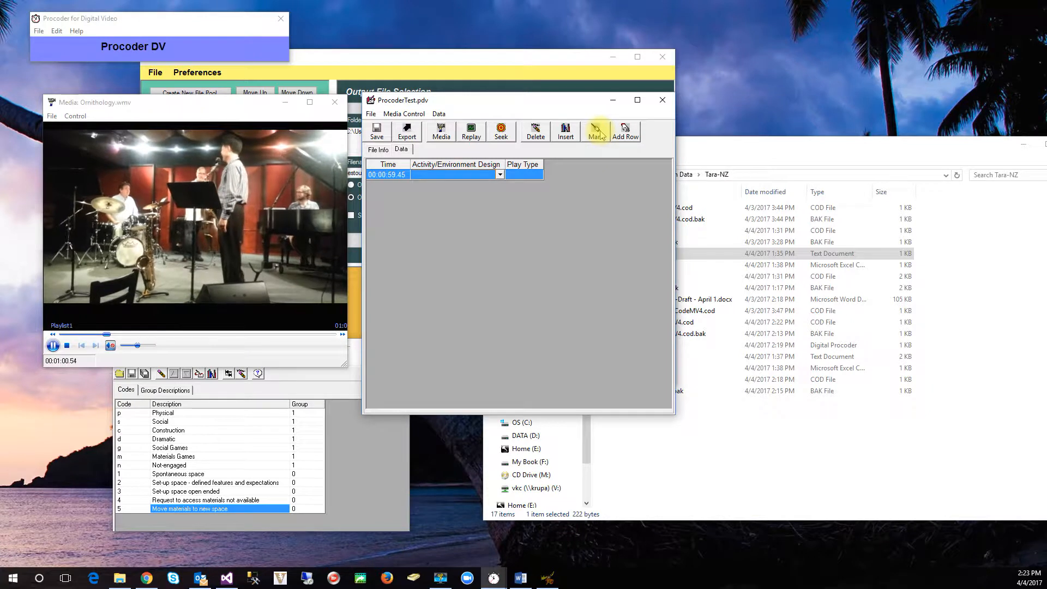
# Step: Add a second data row and mark its time at 00:01:05.20
pyautogui.click(628, 136)
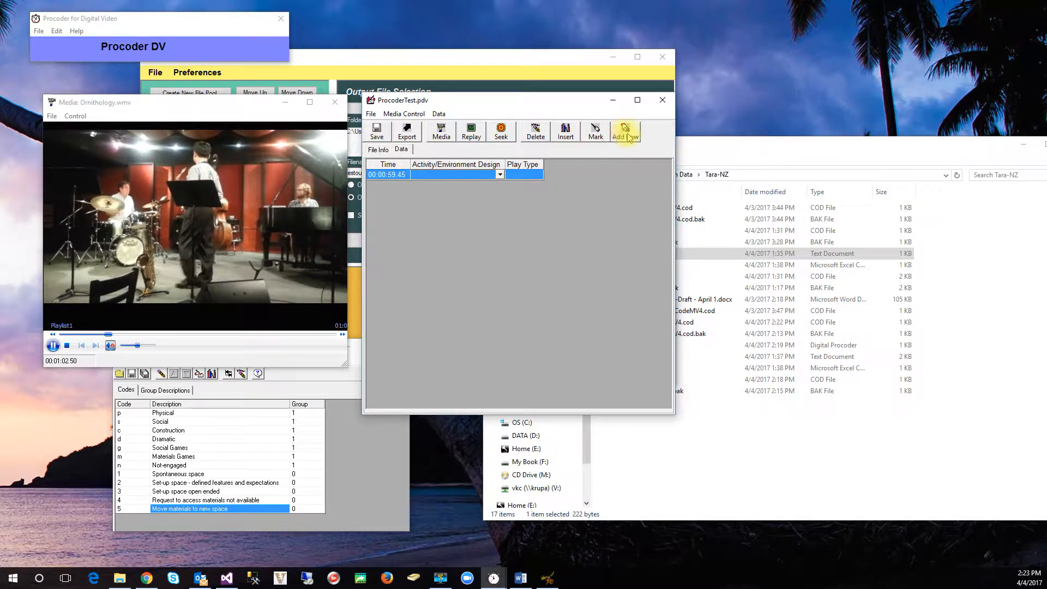
pyautogui.click(442, 186)
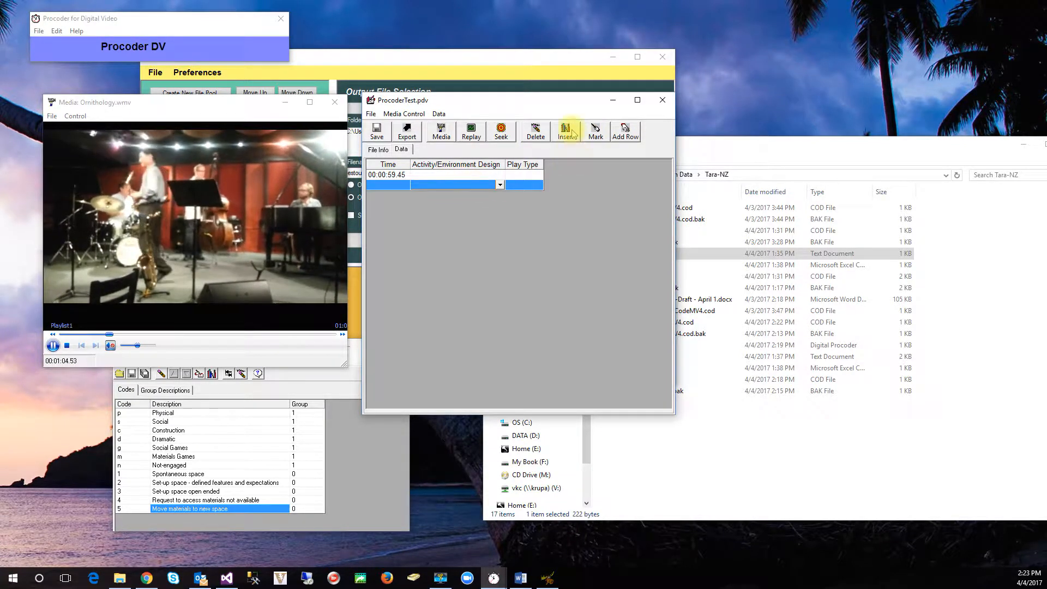
pyautogui.click(596, 133)
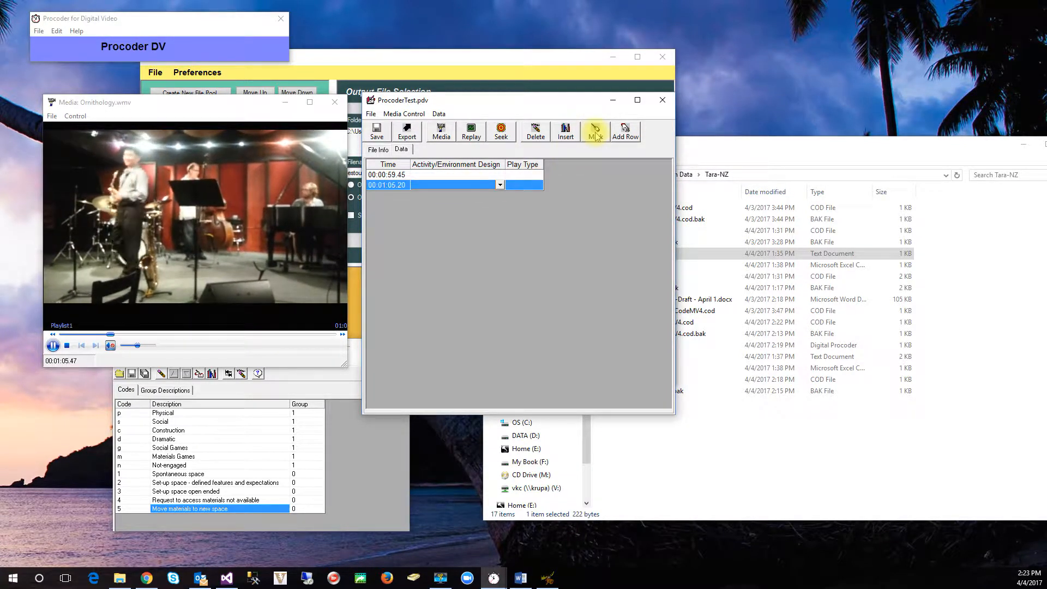
# Step: Replay the first row's event and set its Activity/Environment Design code to Spontaneous space
pyautogui.click(445, 179)
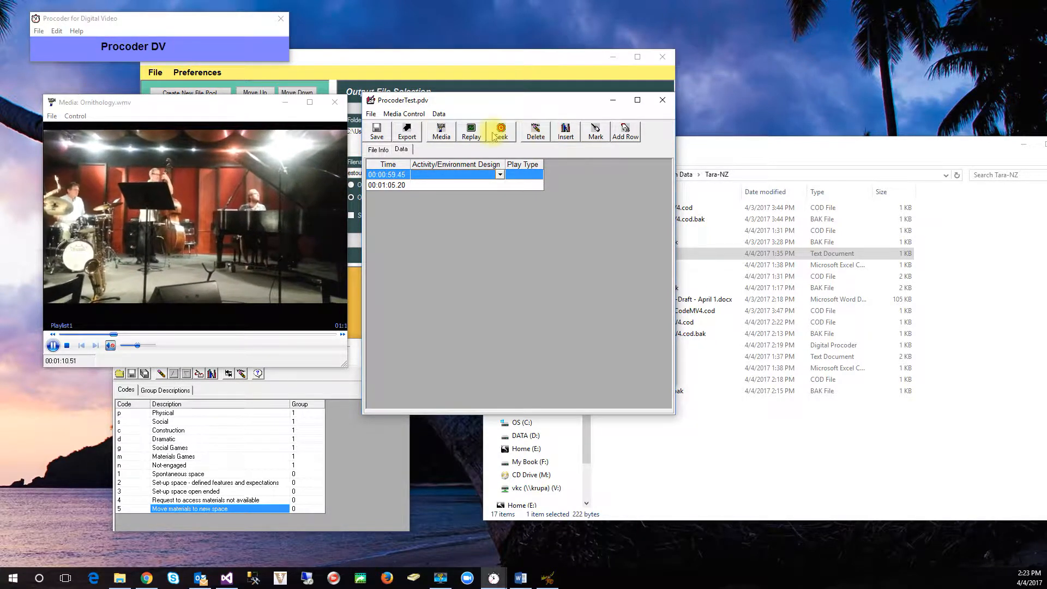
pyautogui.click(472, 133)
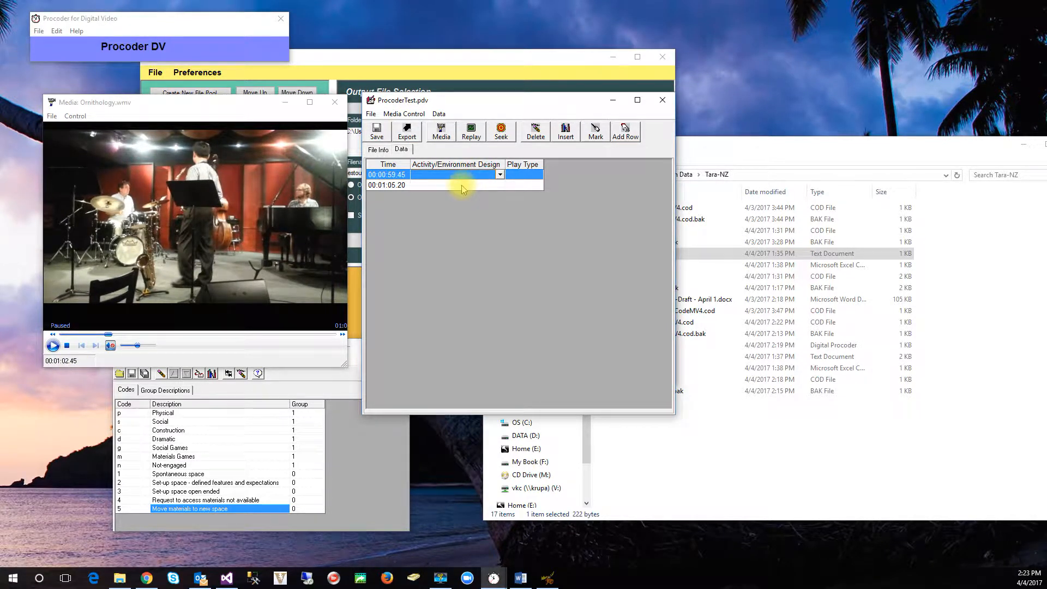
pyautogui.click(500, 174)
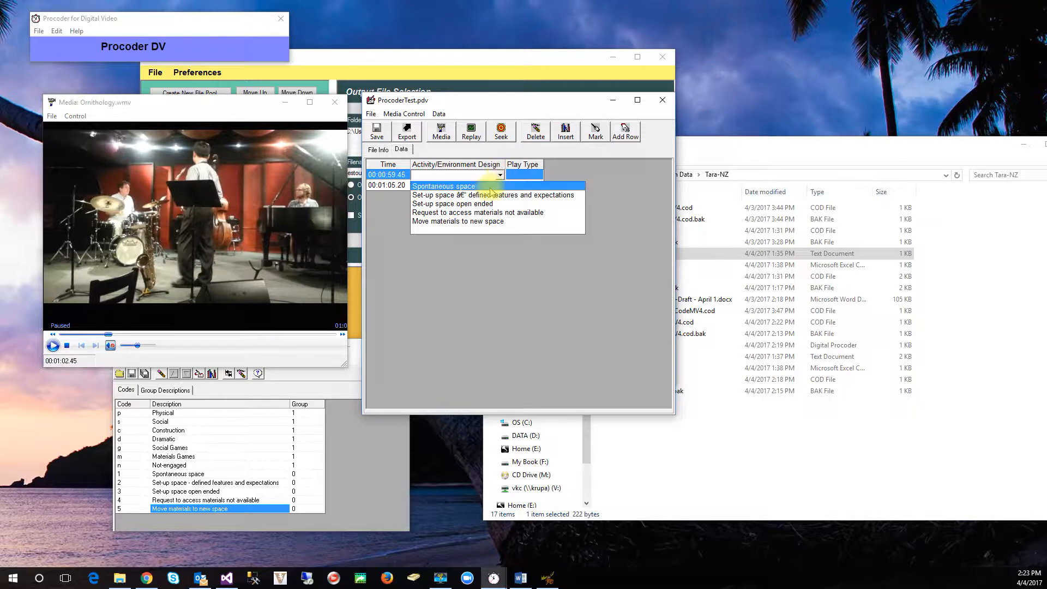
pyautogui.click(490, 188)
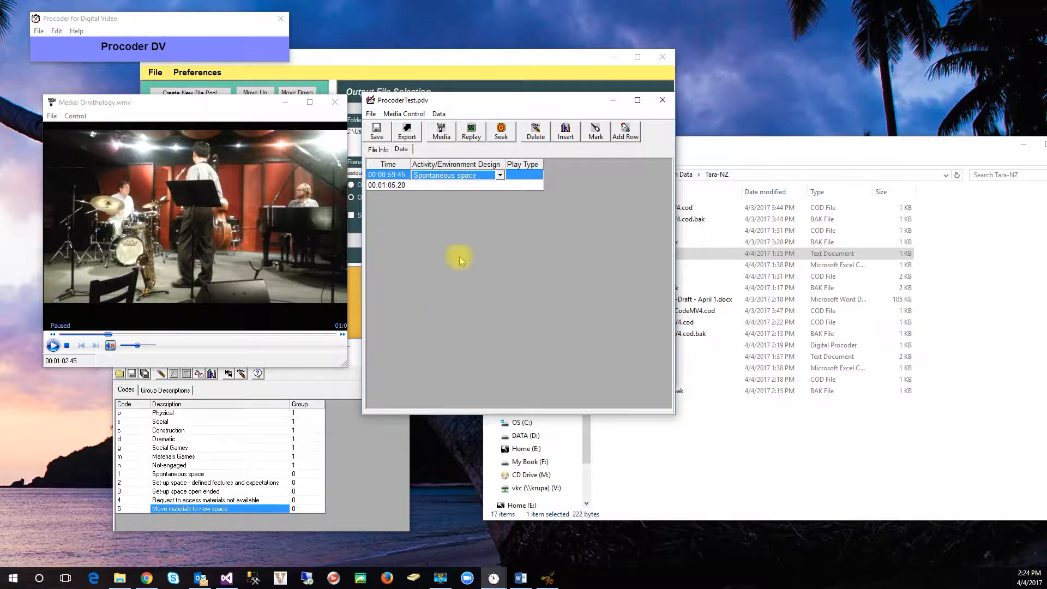
pyautogui.click(530, 178)
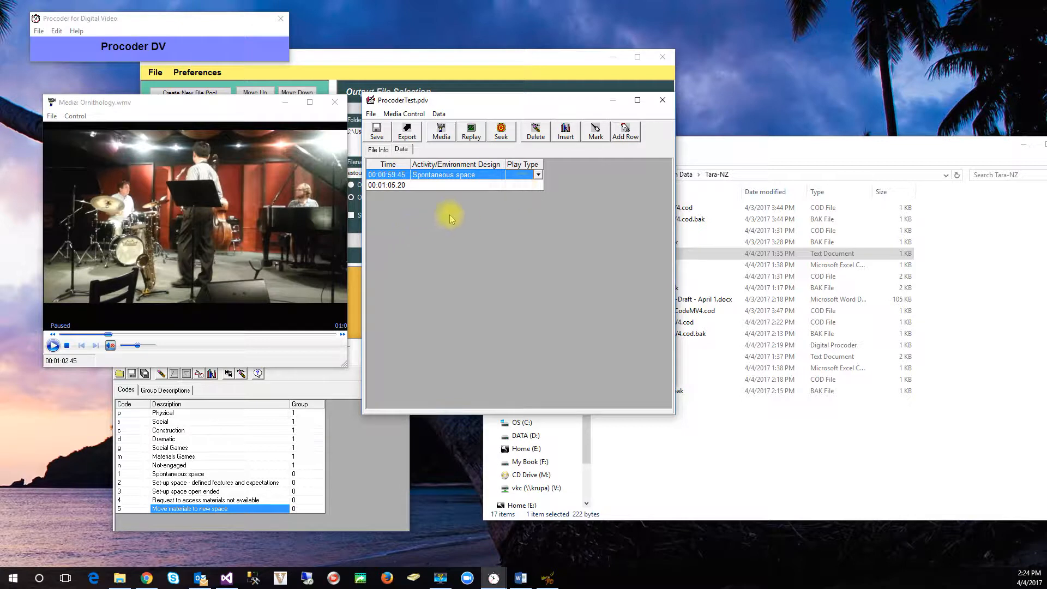
# Step: Resume the video and record timed events during playback with quick key codes 1, 2 and 3
pyautogui.click(403, 113)
pyautogui.click(400, 127)
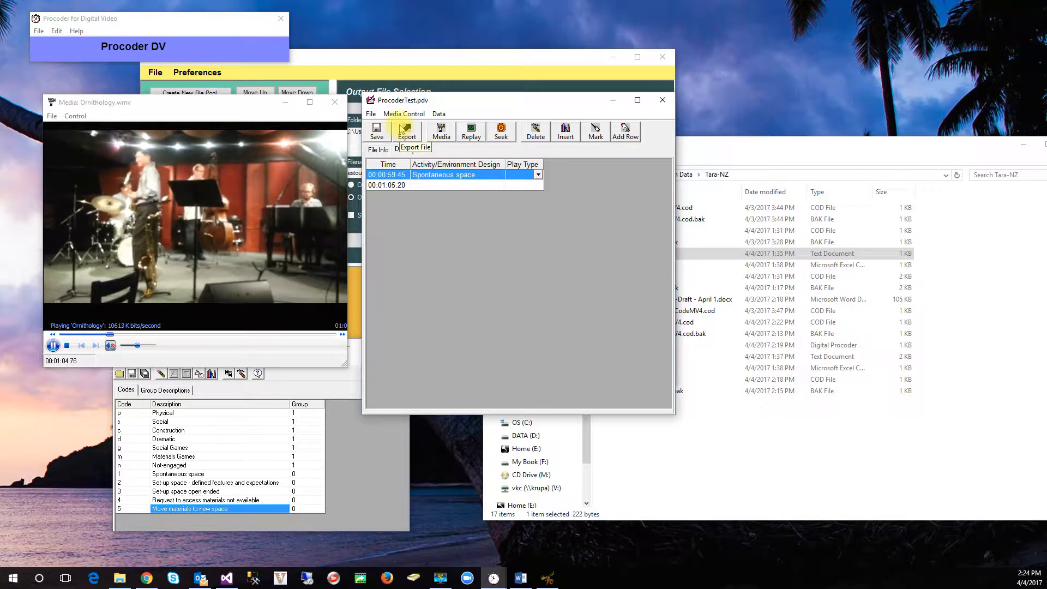
pyautogui.press('1')
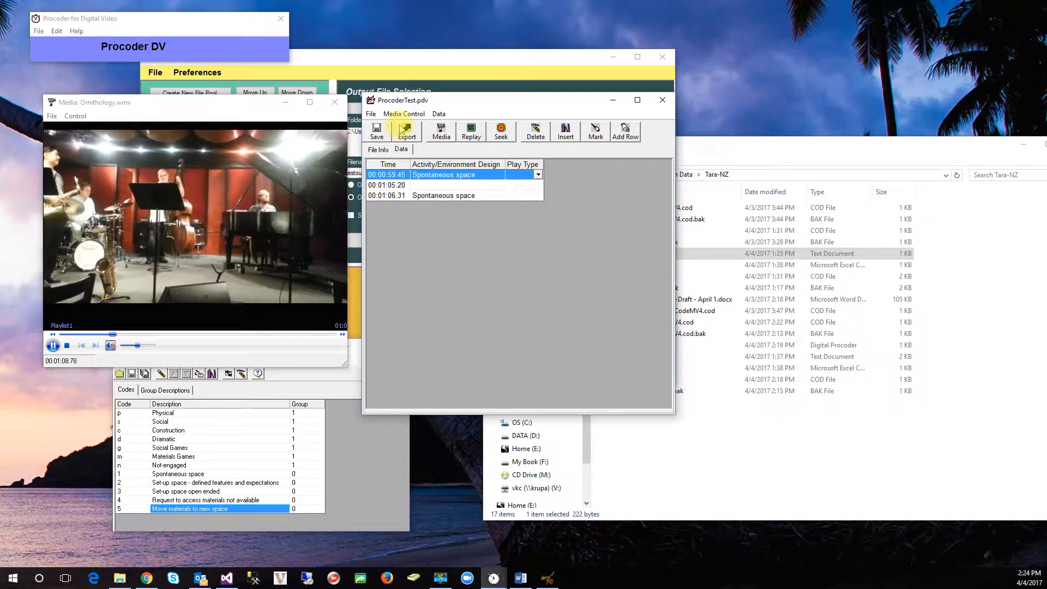
pyautogui.press('2')
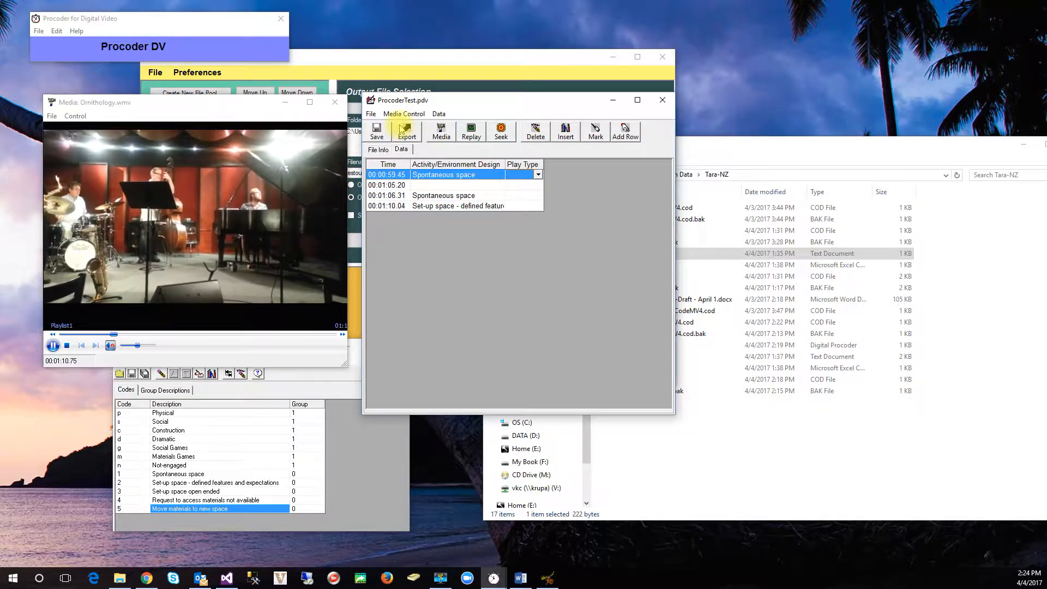
pyautogui.press('3')
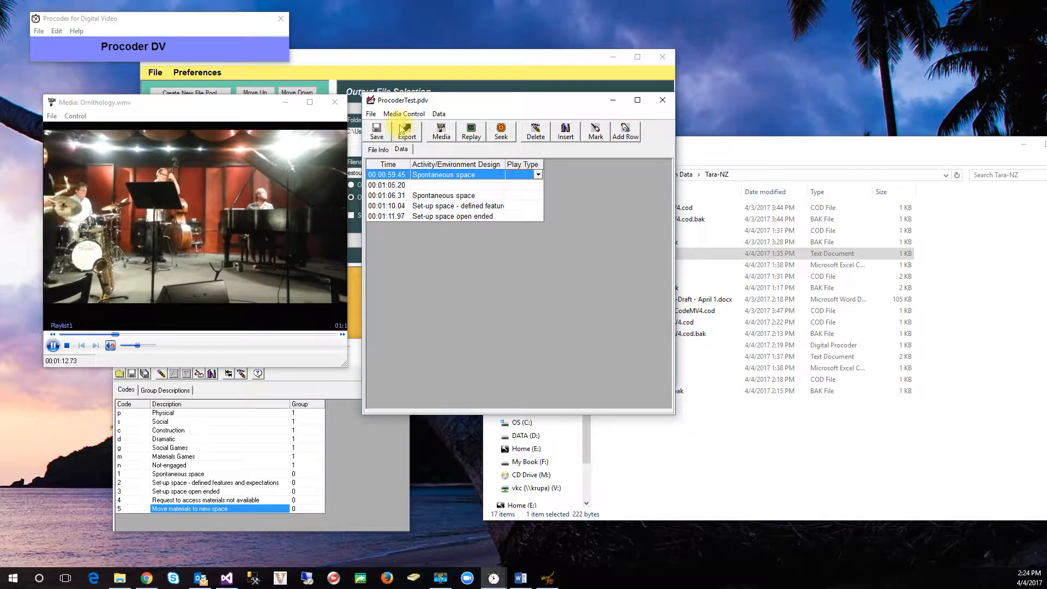
# Step: Switch playback to three quarter speed and record timed events with quick key codes 1, 3 and 4
pyautogui.click(412, 114)
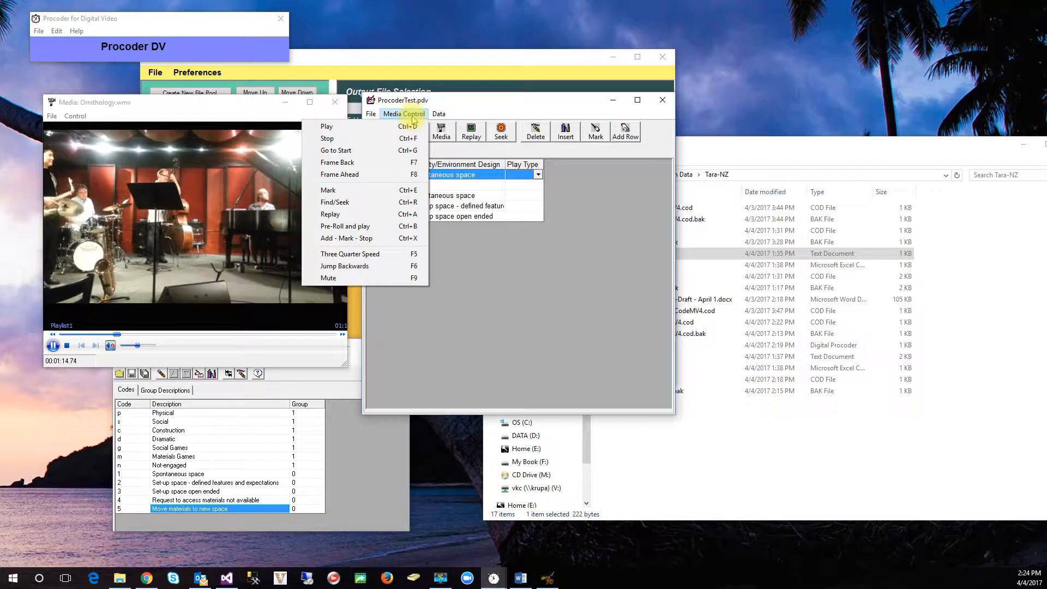
pyautogui.click(402, 255)
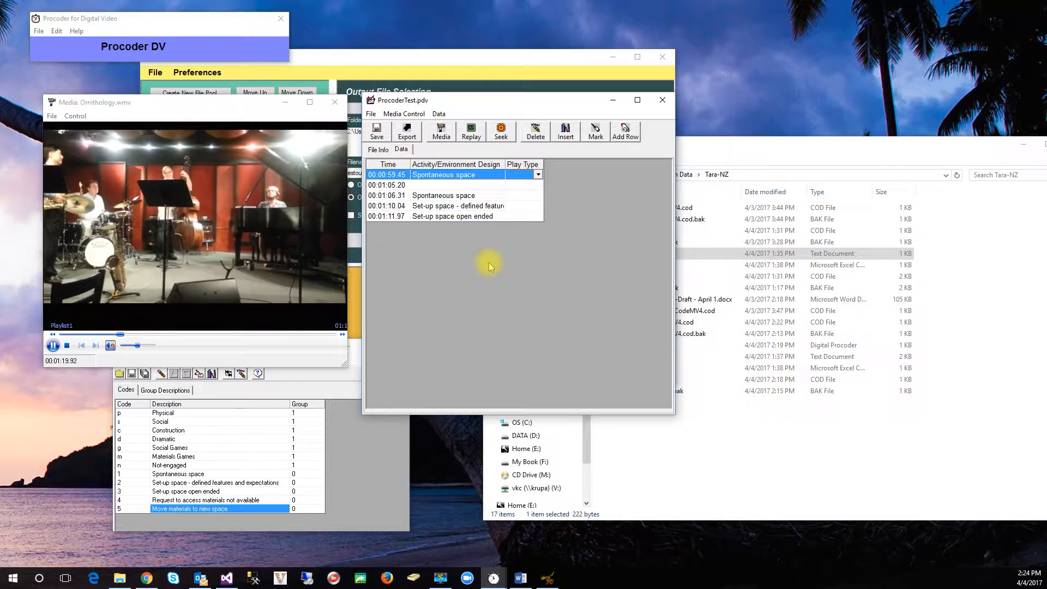
pyautogui.press('1')
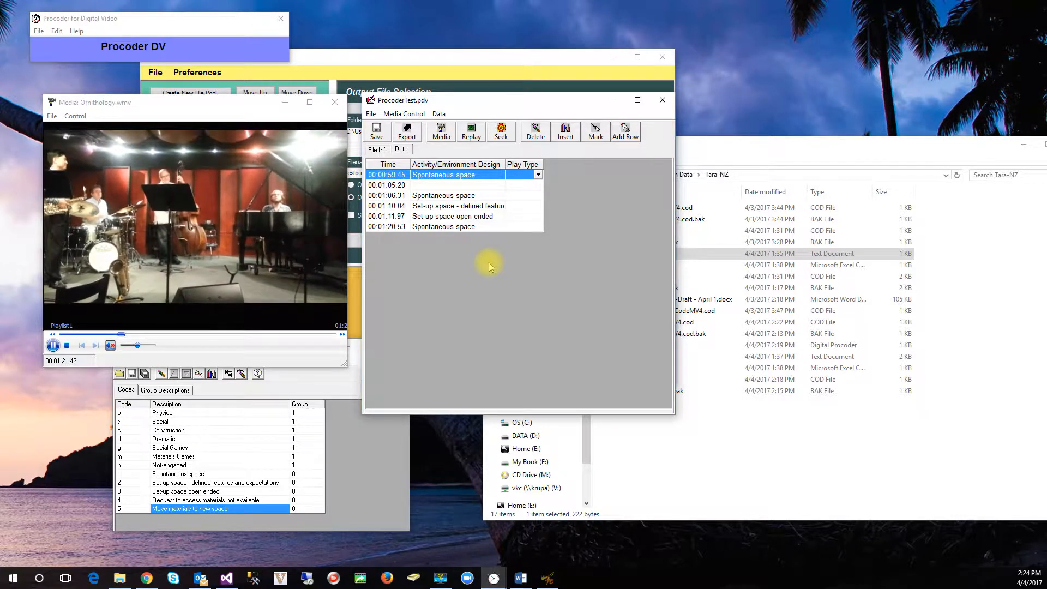
pyautogui.press('3')
pyautogui.press('4')
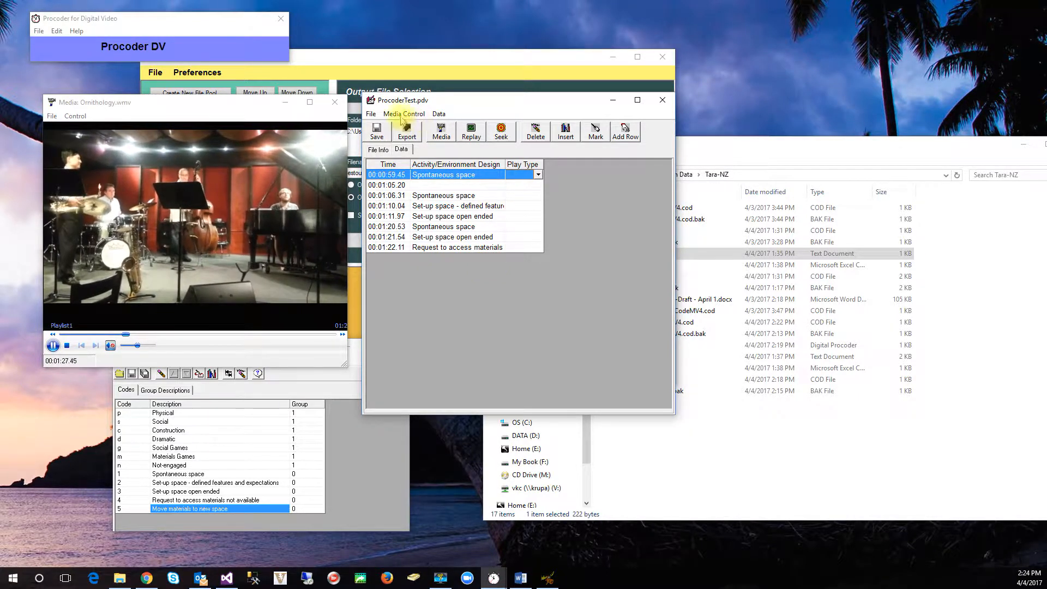
# Step: Set the Quick Keys group to Any in the data options and accept the change
pyautogui.click(57, 30)
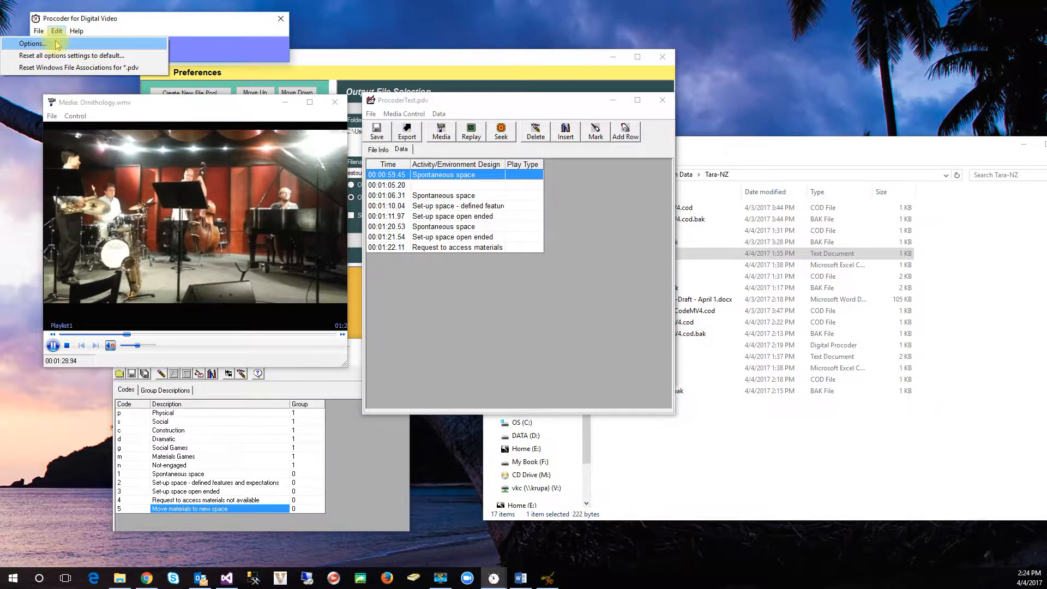
pyautogui.click(55, 44)
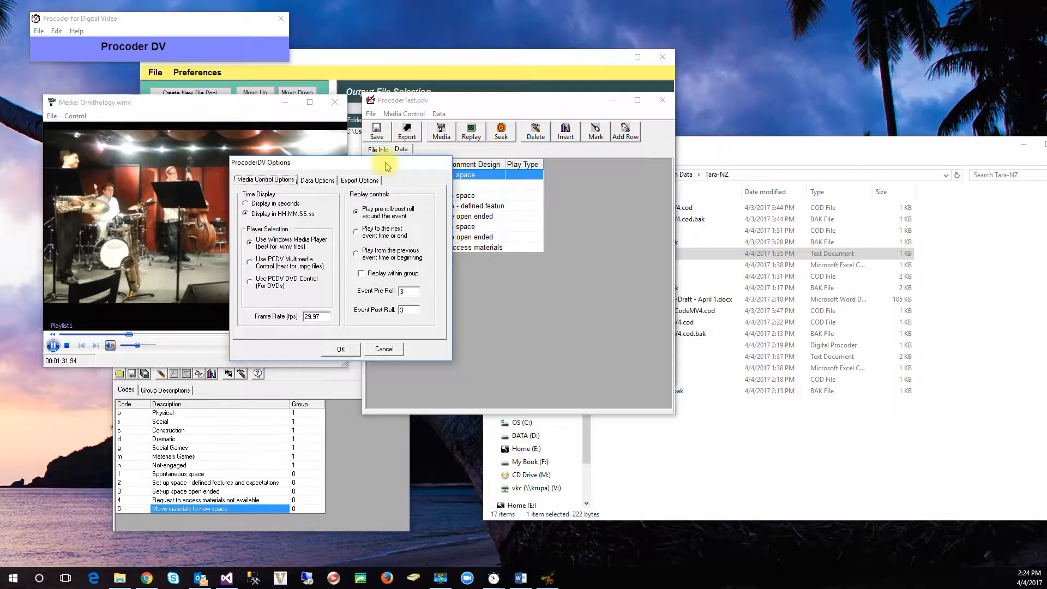
pyautogui.click(322, 185)
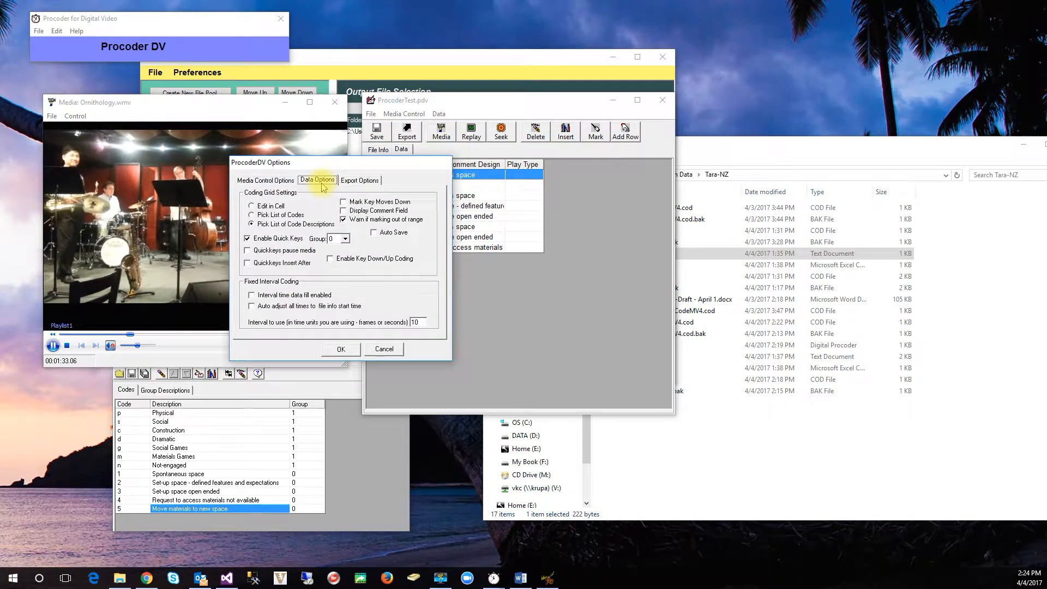
pyautogui.click(344, 240)
pyautogui.click(345, 249)
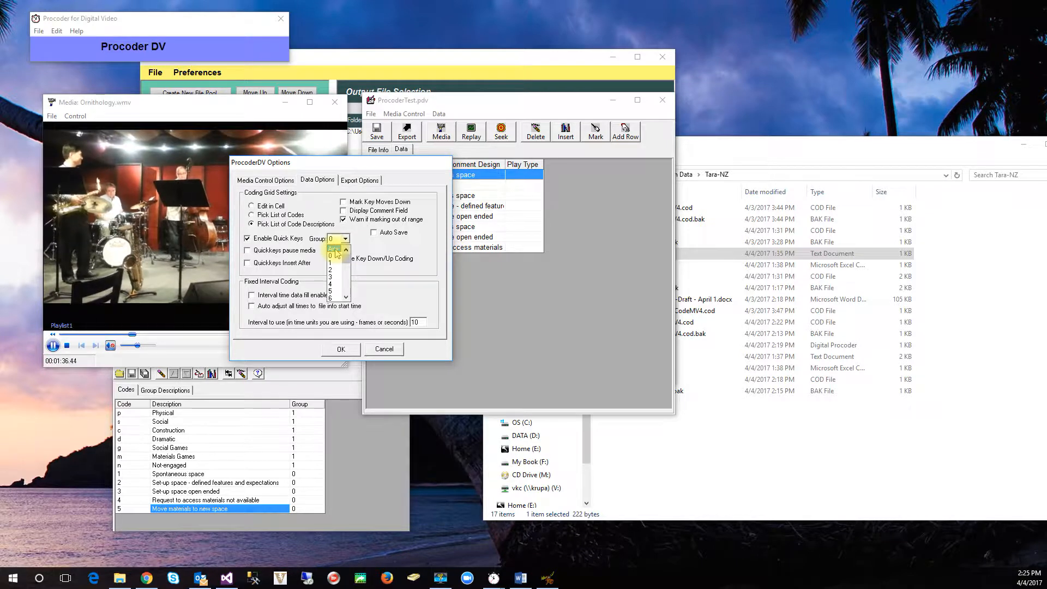
pyautogui.click(341, 350)
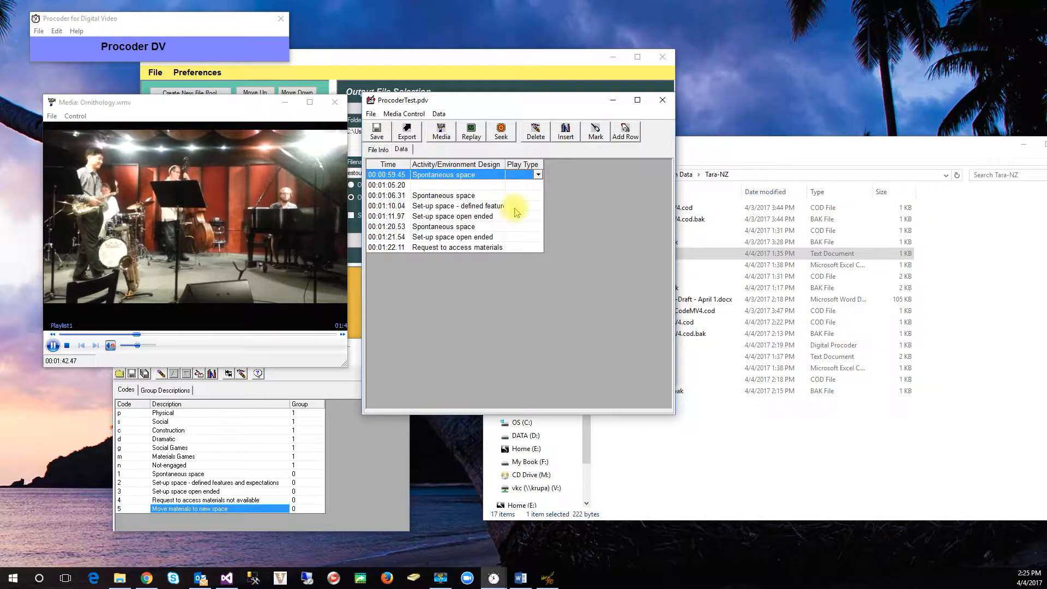
# Step: Record timed events during playback with quick key codes p, s, 1 and 2
pyautogui.press('p')
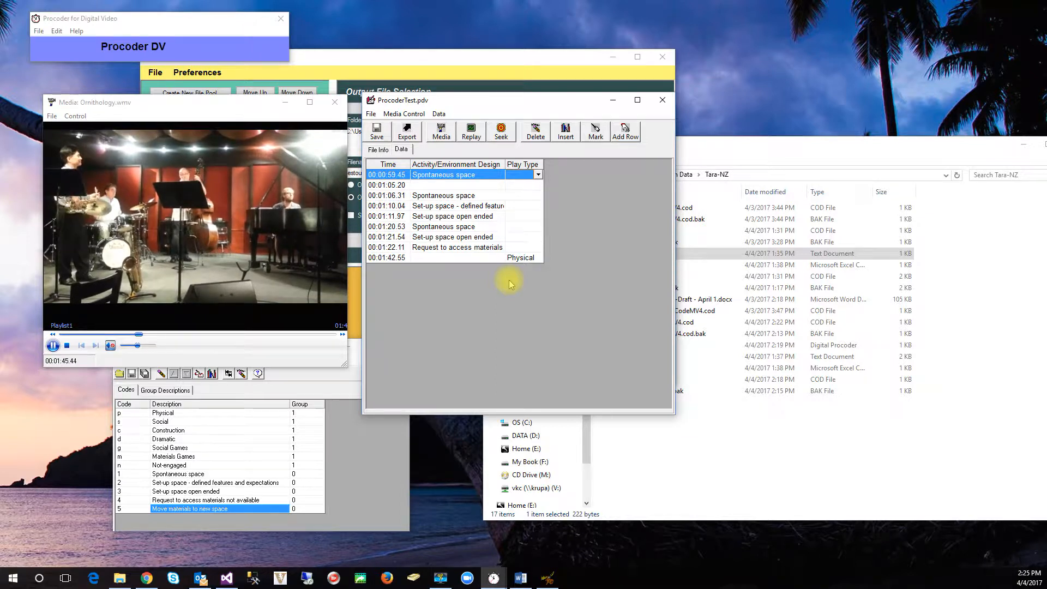
pyautogui.press('s')
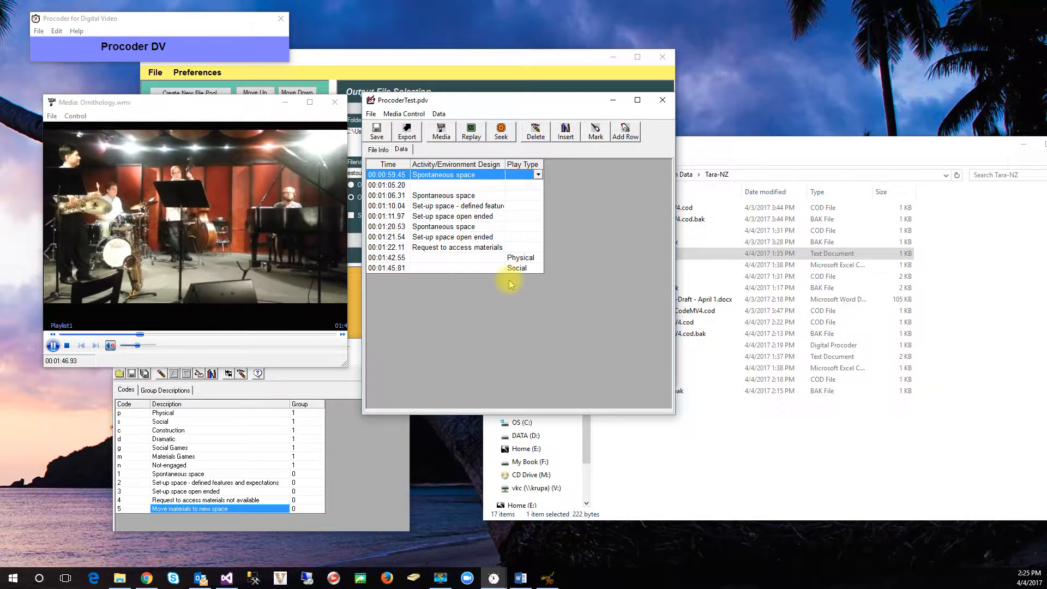
pyautogui.press('1')
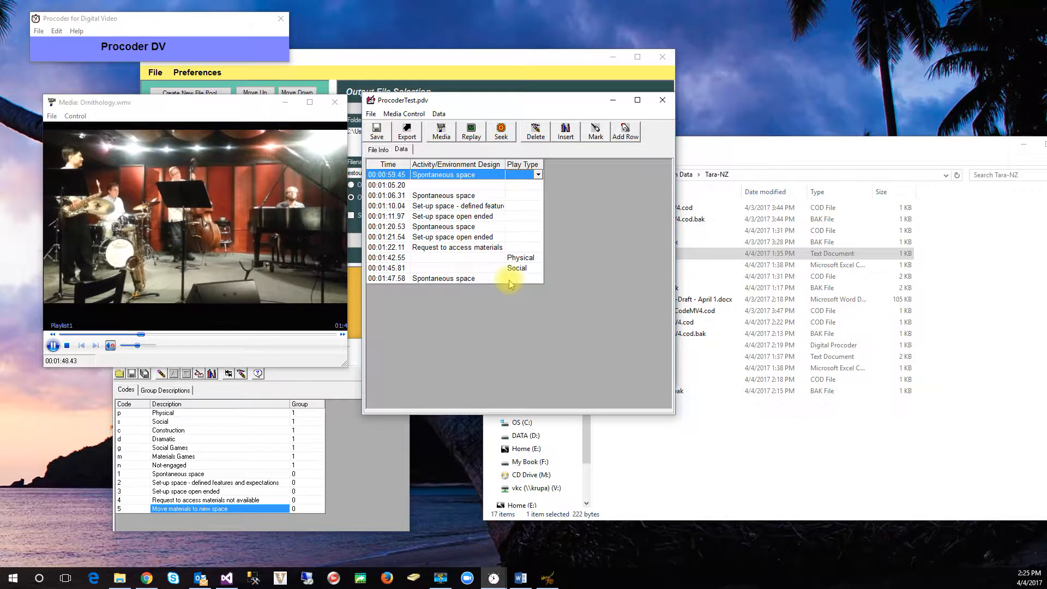
pyautogui.press('2')
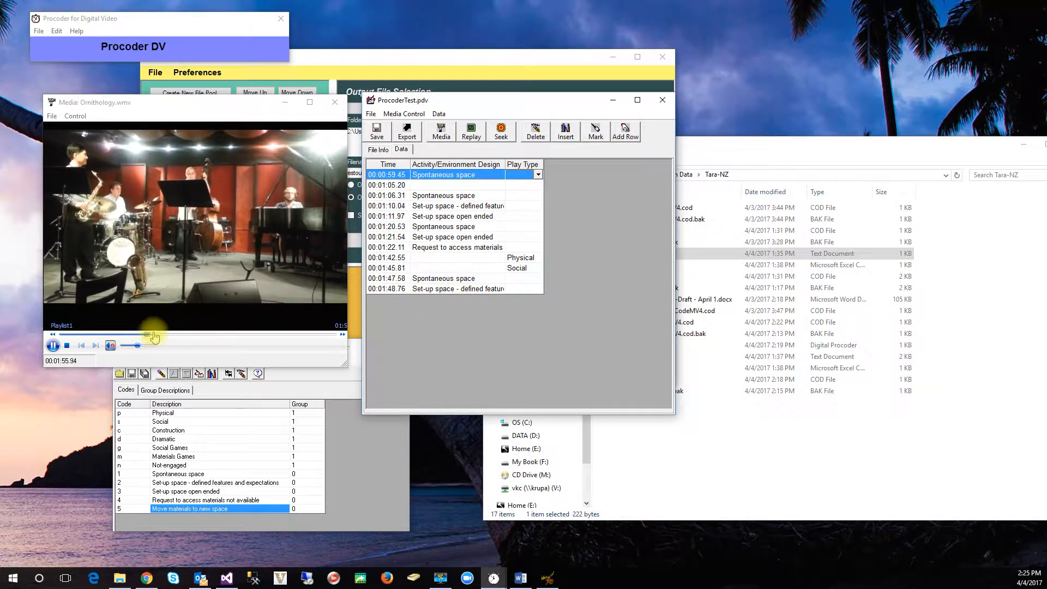
# Step: Jump the video back to an earlier point, record events with codes 1 and 2, and sort the data grid by time
pyautogui.moveTo(145, 334); pyautogui.dragTo(114, 331)
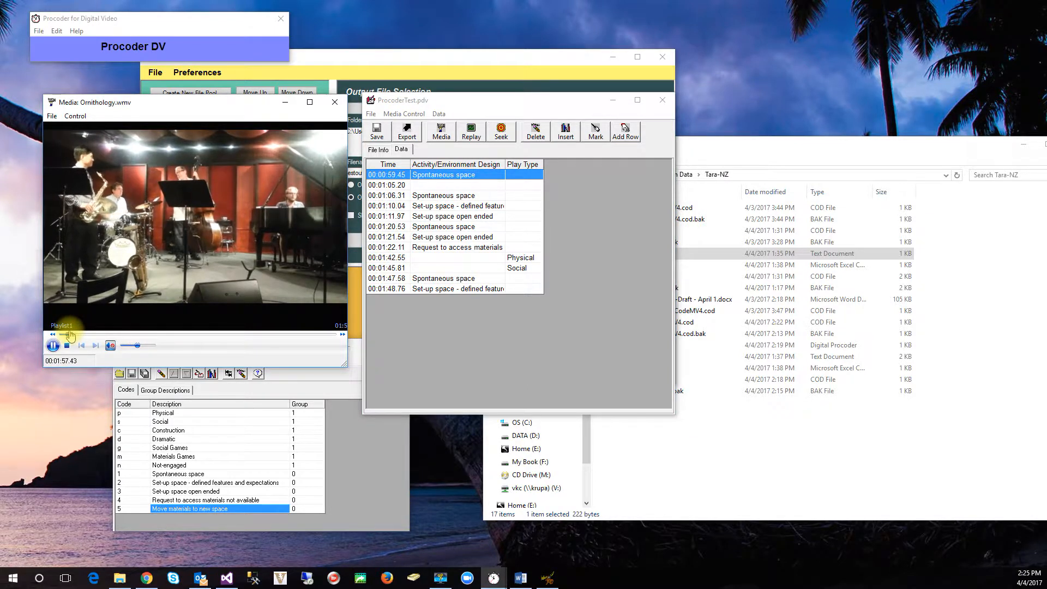
pyautogui.click(443, 268)
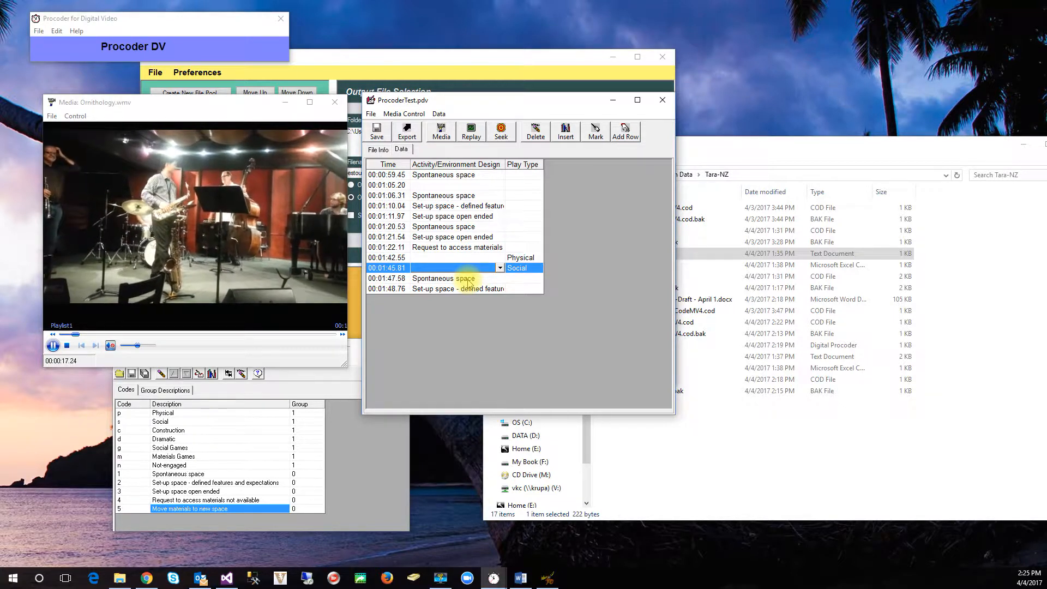
pyautogui.press('1')
pyautogui.press('2')
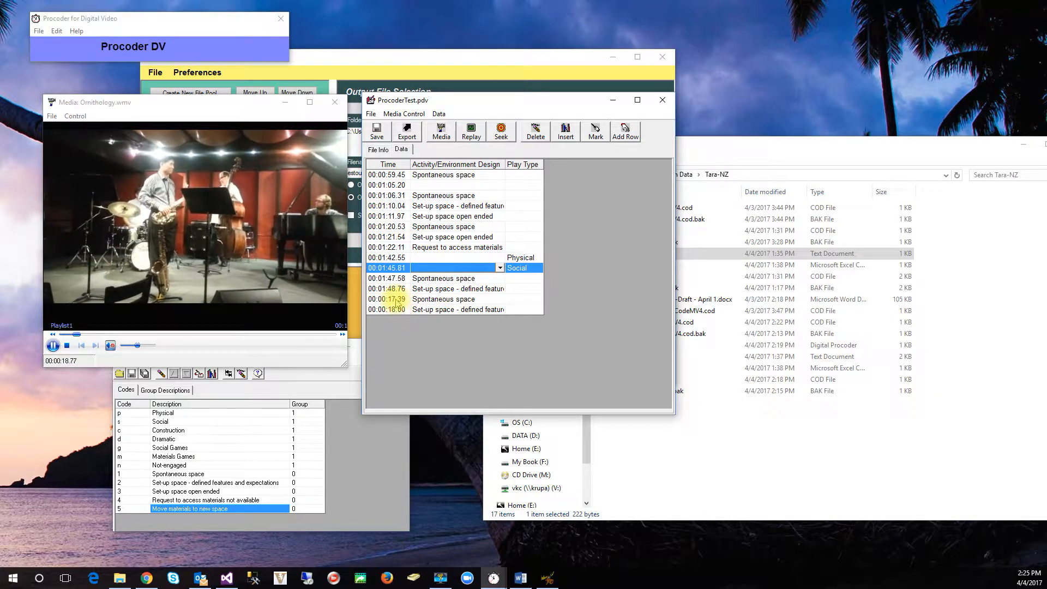
pyautogui.click(438, 114)
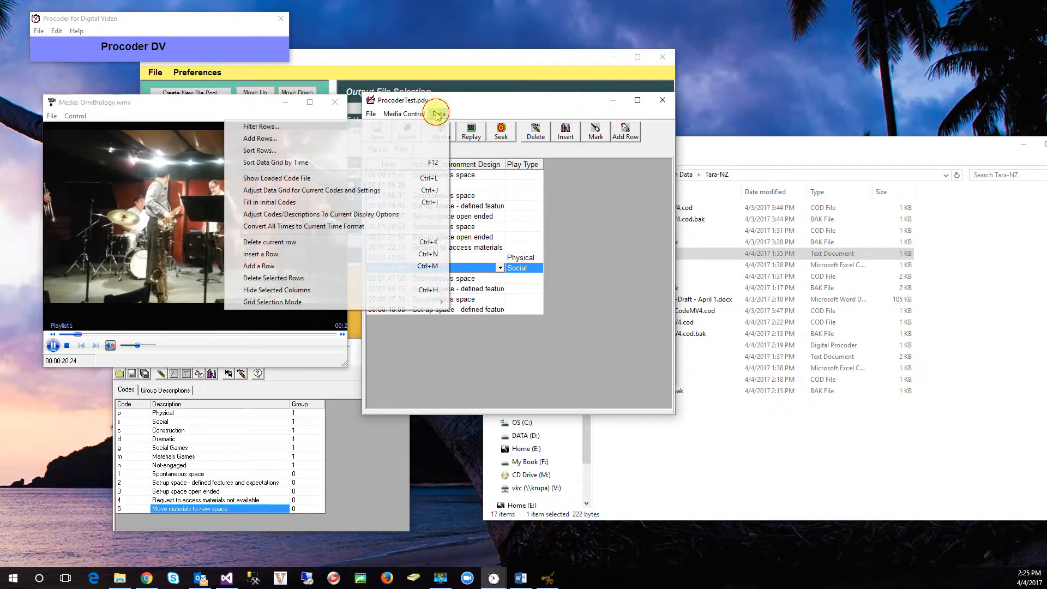
pyautogui.click(430, 167)
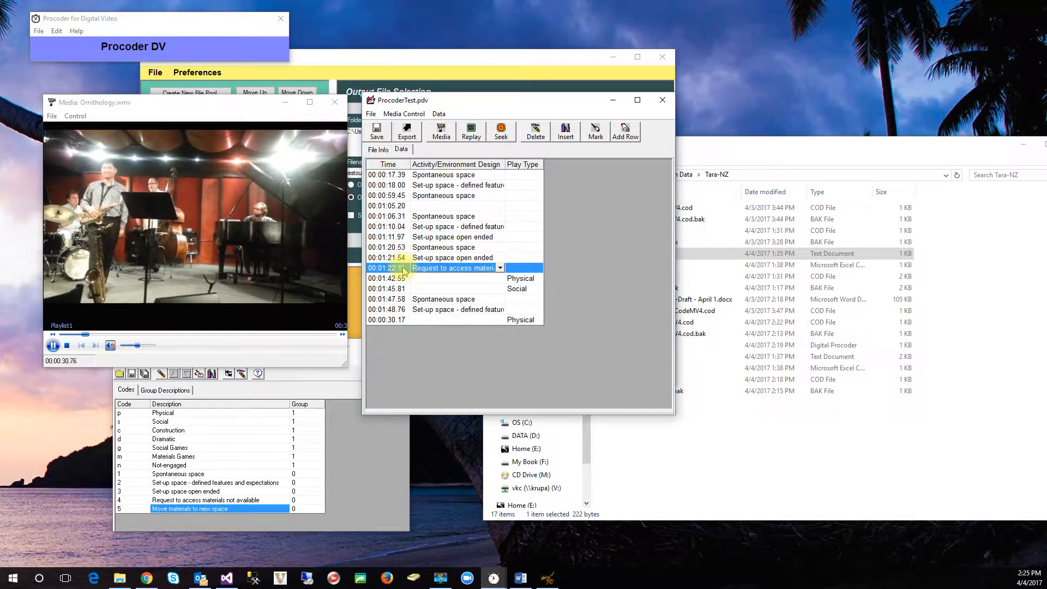
# Step: Record timed events with quick key codes p, s, d, m and n, and sort the data grid by time
pyautogui.press('s')
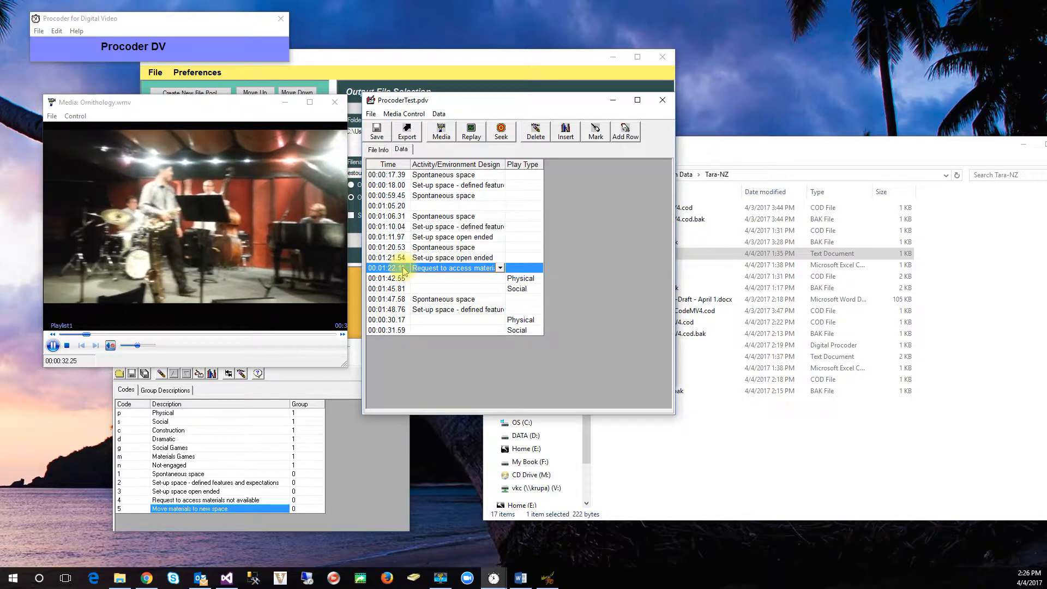
pyautogui.press('d')
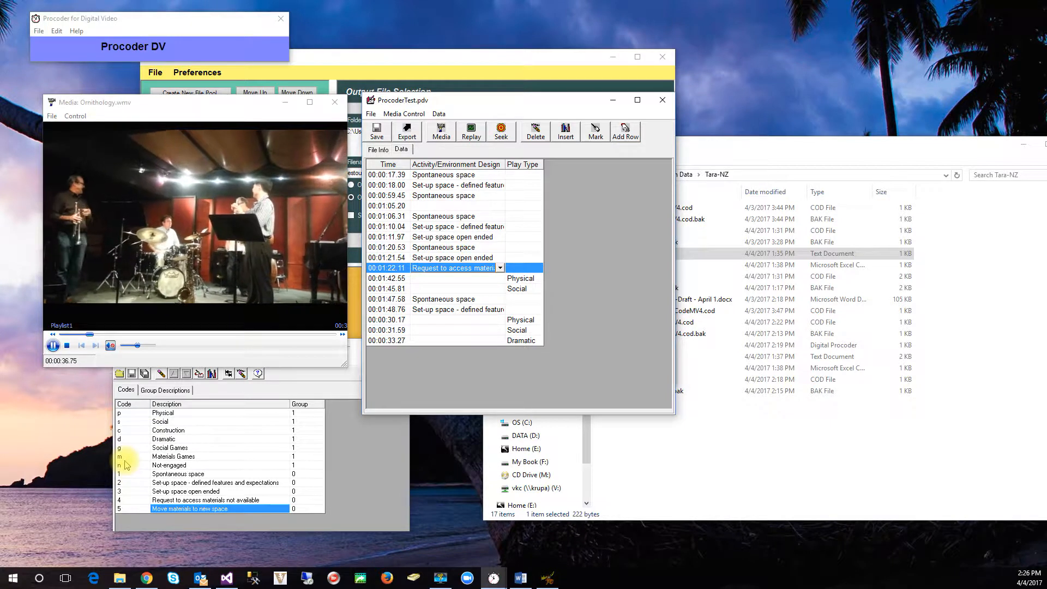
pyautogui.press('m')
pyautogui.press('n')
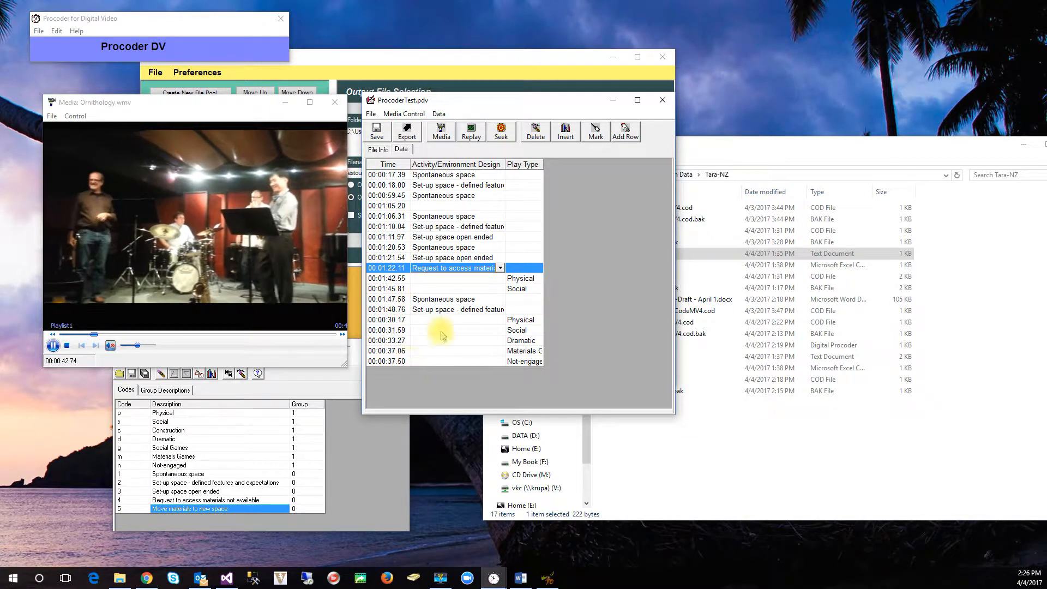
pyautogui.hotkey('ctrl', 't')
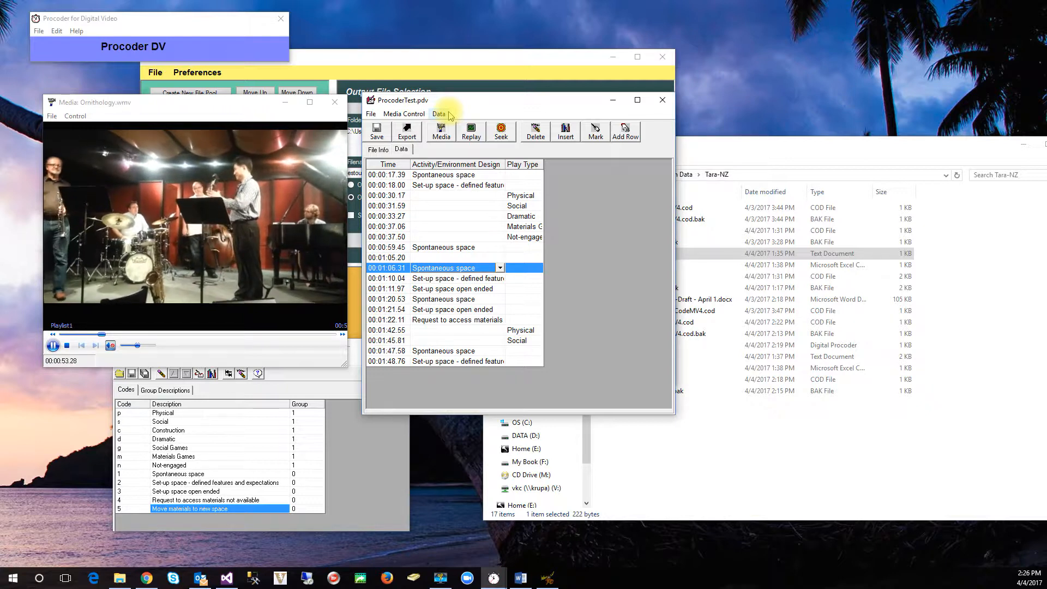
# Step: Switch focus to the media window and back to the data window, and record timed events with codes 1 and 2
pyautogui.click(407, 115)
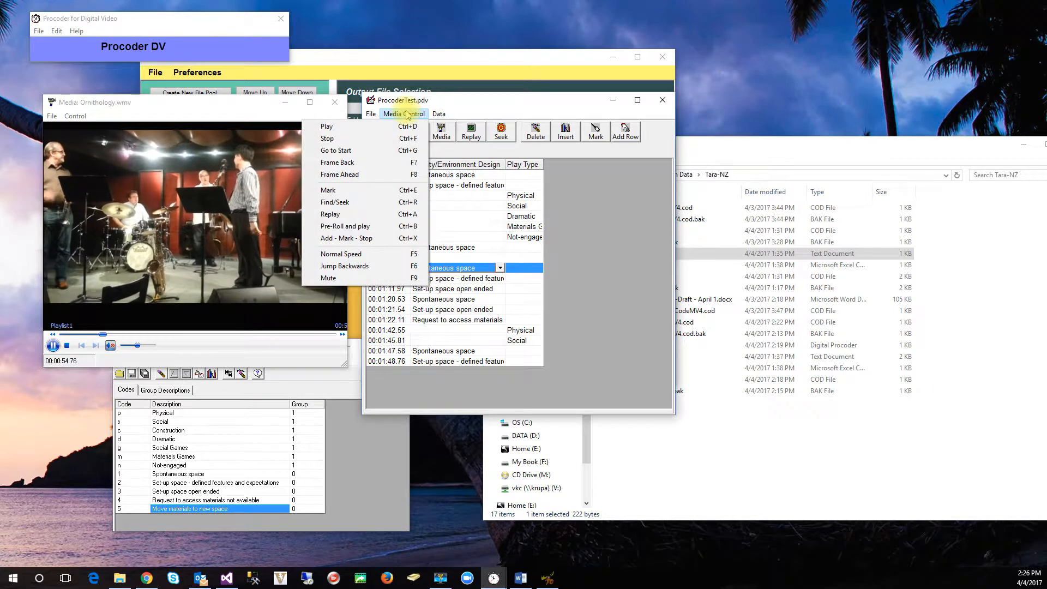
pyautogui.click(240, 106)
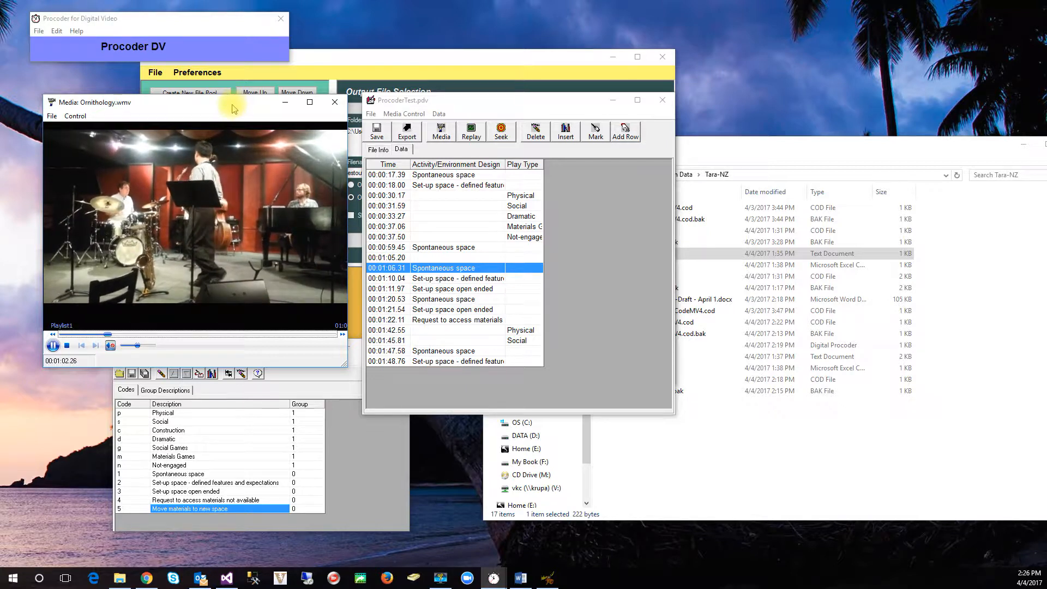
pyautogui.click(434, 102)
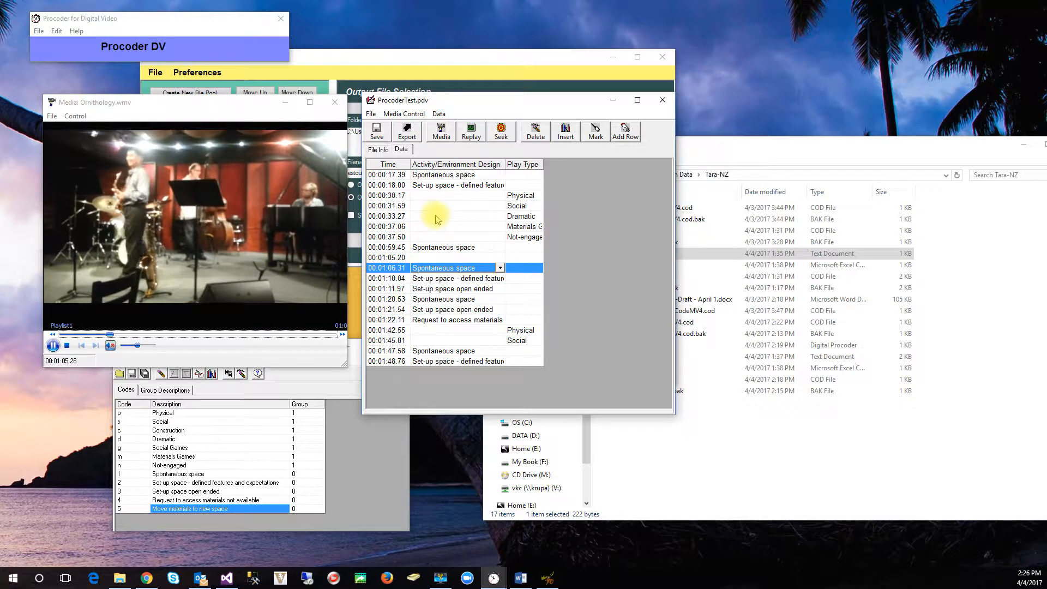
pyautogui.press('1')
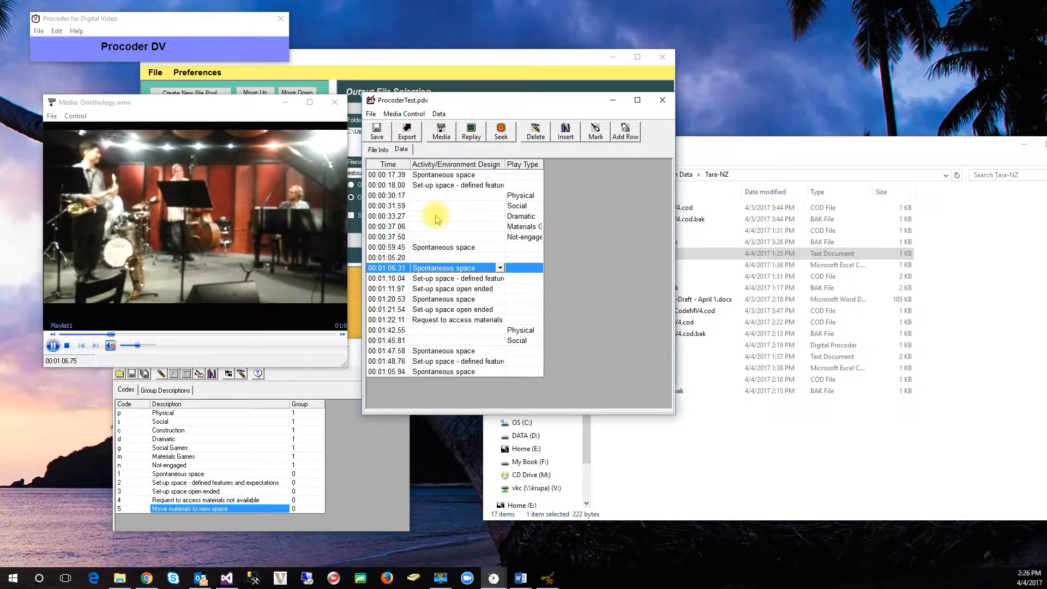
pyautogui.press('2')
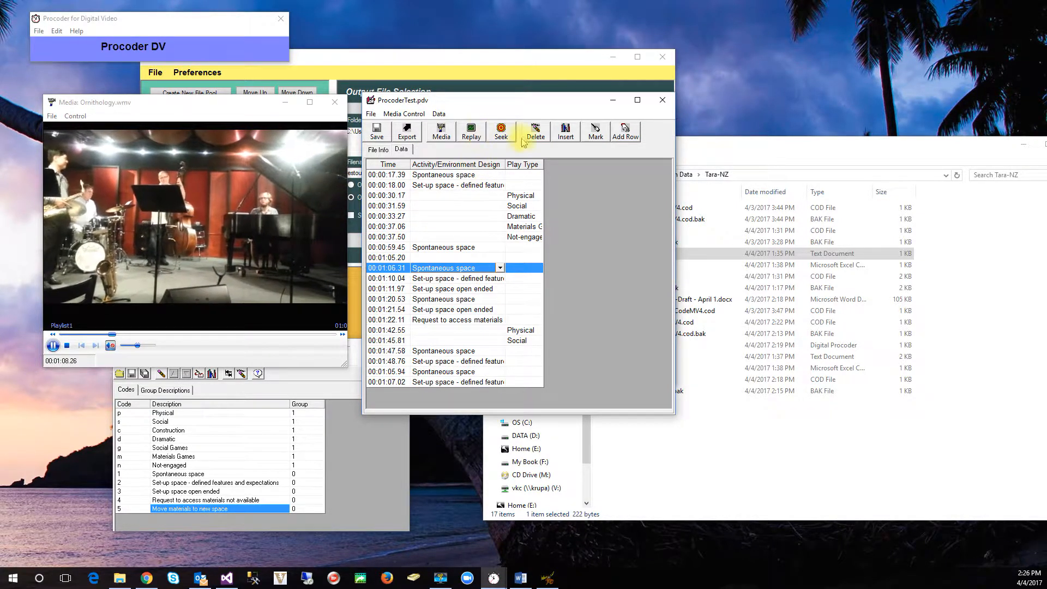
# Step: Fit the Activity/Environment Design column to its contents and sort the two newly recorded events by time
pyautogui.doubleClick(505, 163)
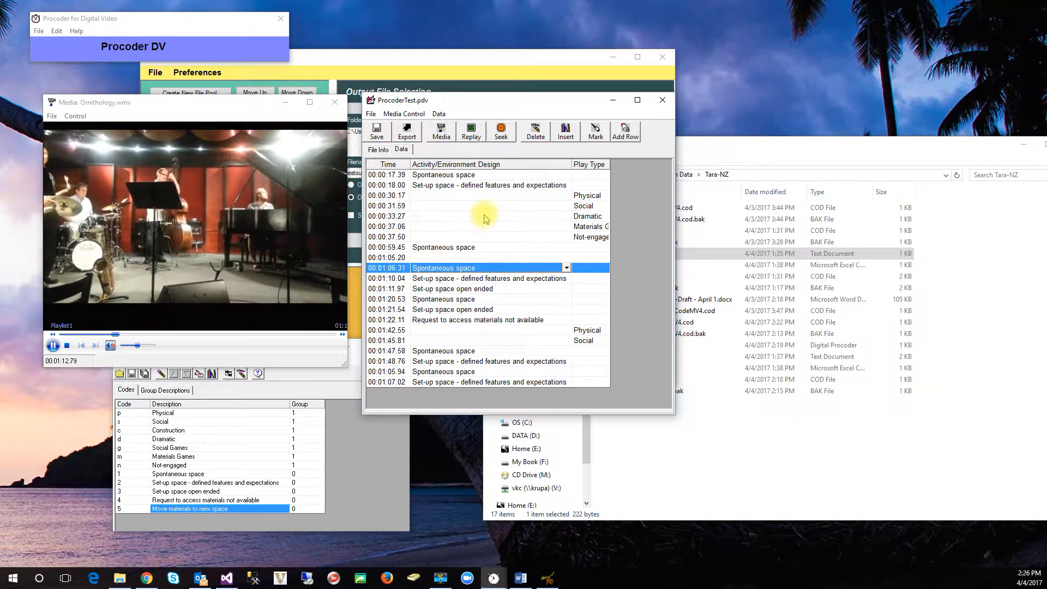
pyautogui.click(438, 119)
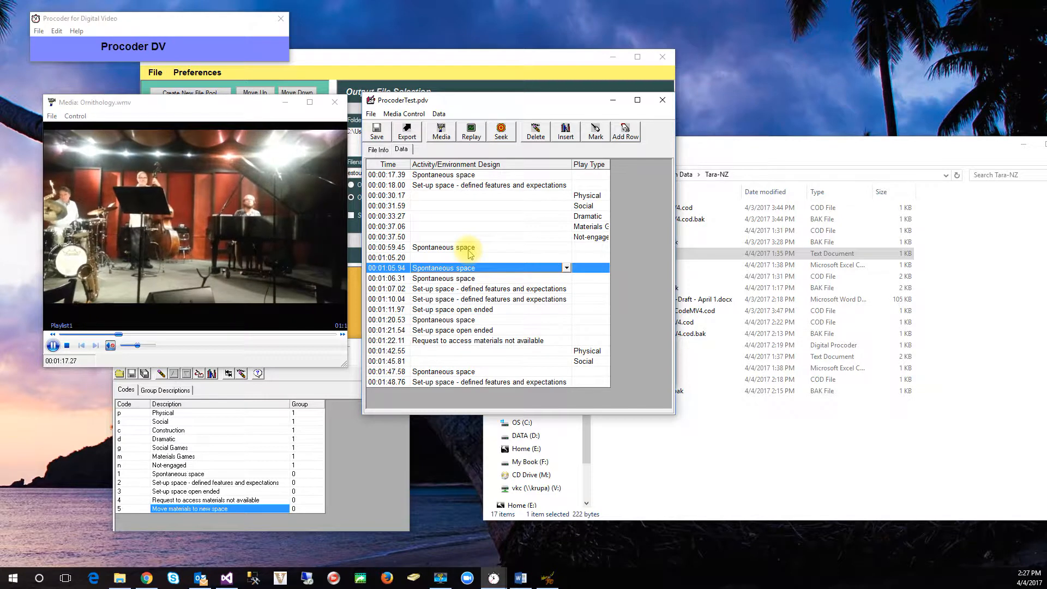
# Step: Insert a blank row above the first event and, with the video stopped, mark it with time 00:00:00.00
pyautogui.click(433, 177)
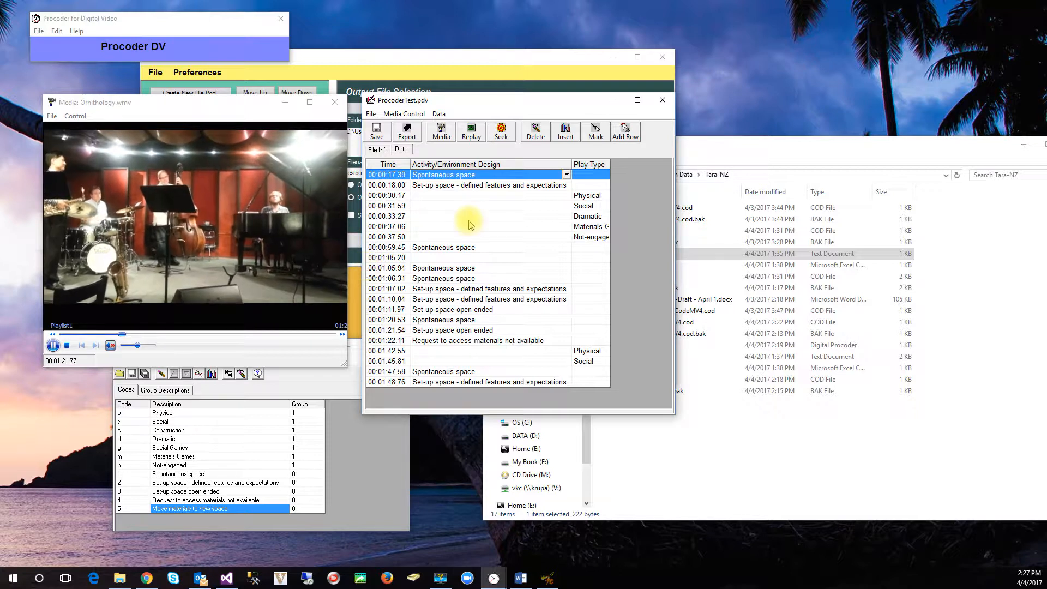
pyautogui.click(572, 130)
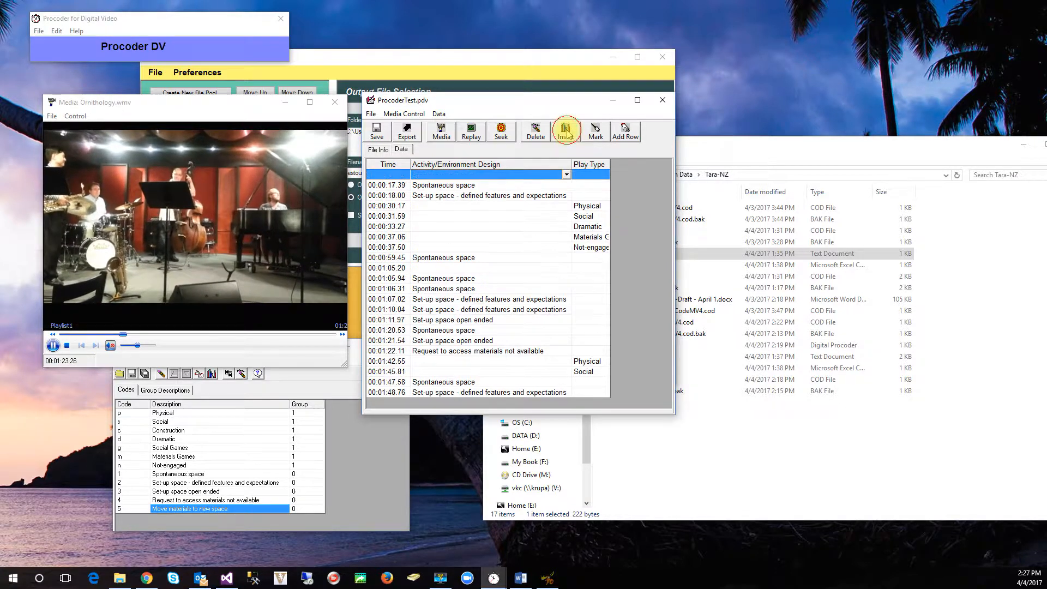
pyautogui.click(66, 345)
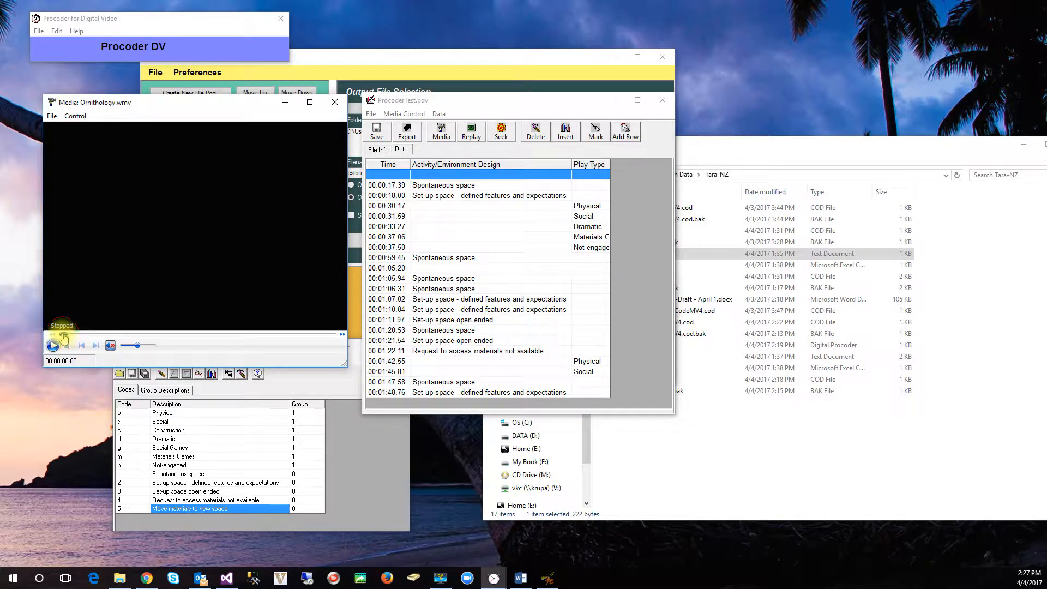
pyautogui.click(624, 132)
# Step: Set the Play Type of the 00:00:00.00 row to Social and widen the Play Type column to show full descriptions
pyautogui.click(605, 175)
pyautogui.click(606, 176)
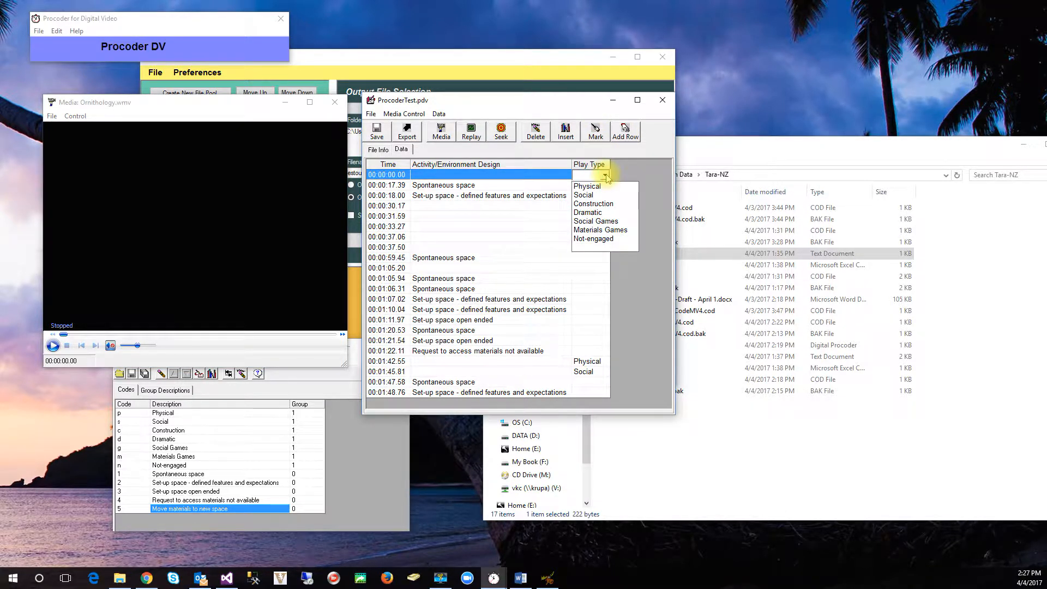
pyautogui.click(599, 195)
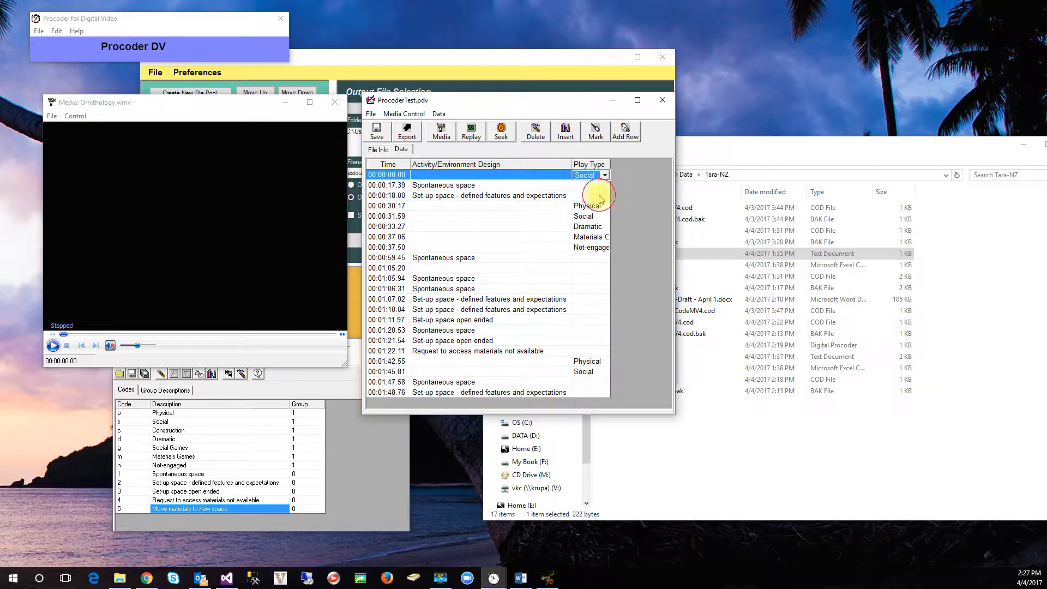
pyautogui.click(579, 185)
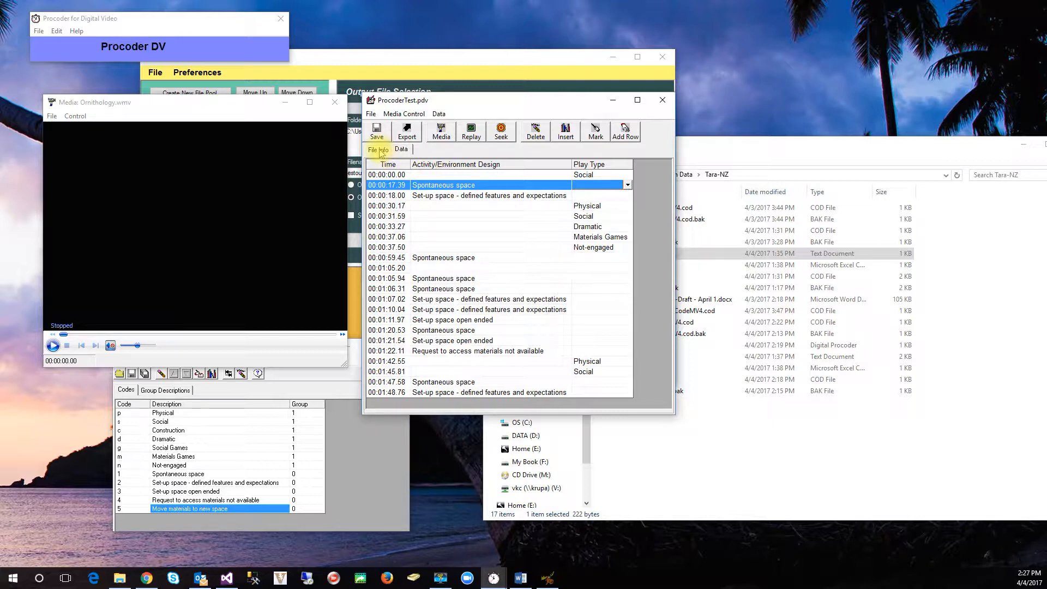
# Step: Save the ProcoderTest.pdv observation file and exit Procoder DV
pyautogui.click(376, 130)
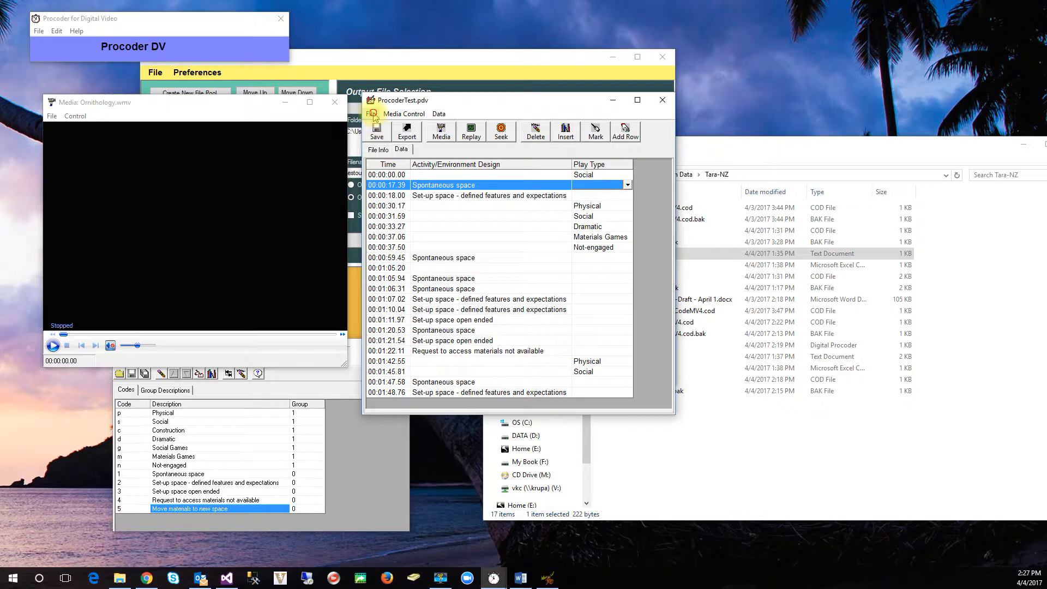
pyautogui.click(371, 113)
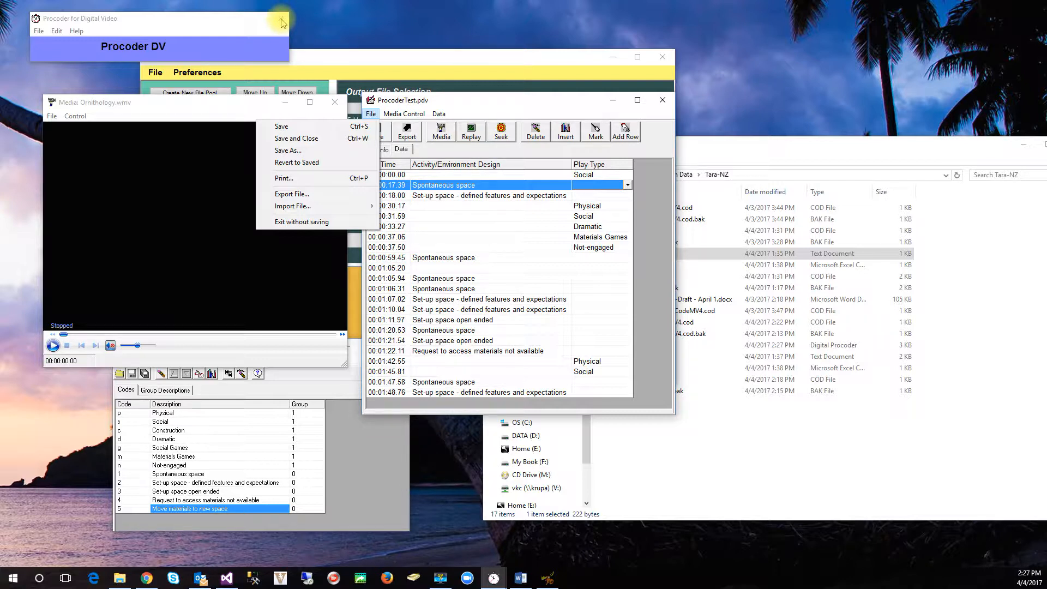
pyautogui.click(473, 98)
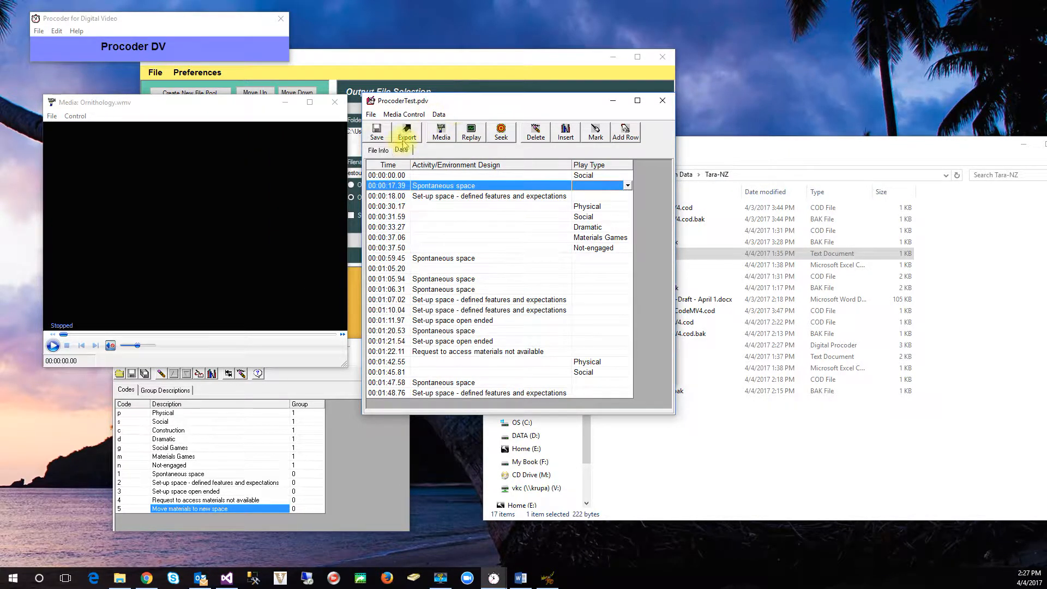
pyautogui.click(381, 150)
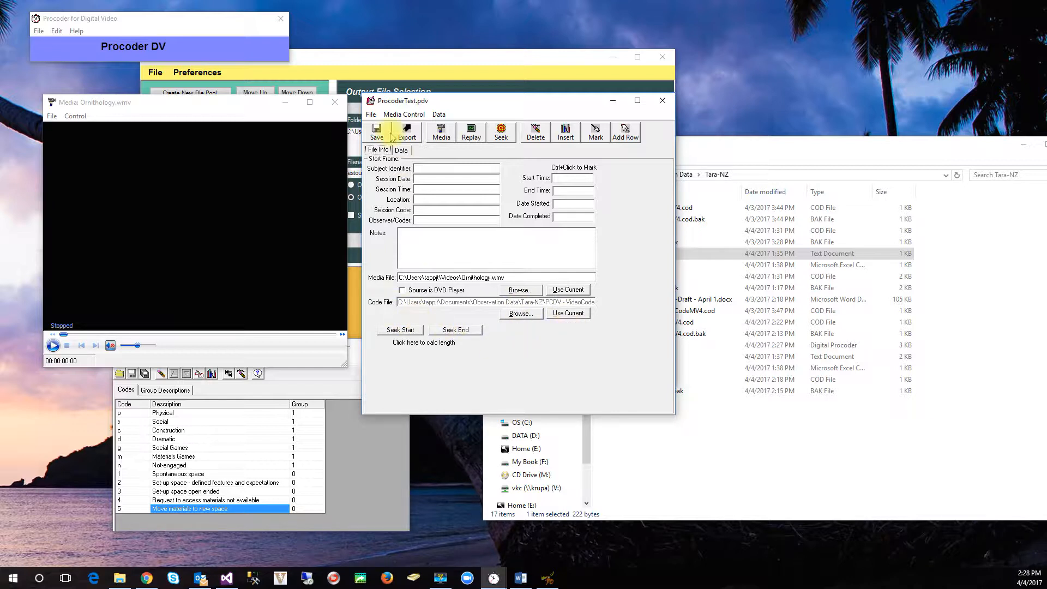
pyautogui.click(38, 30)
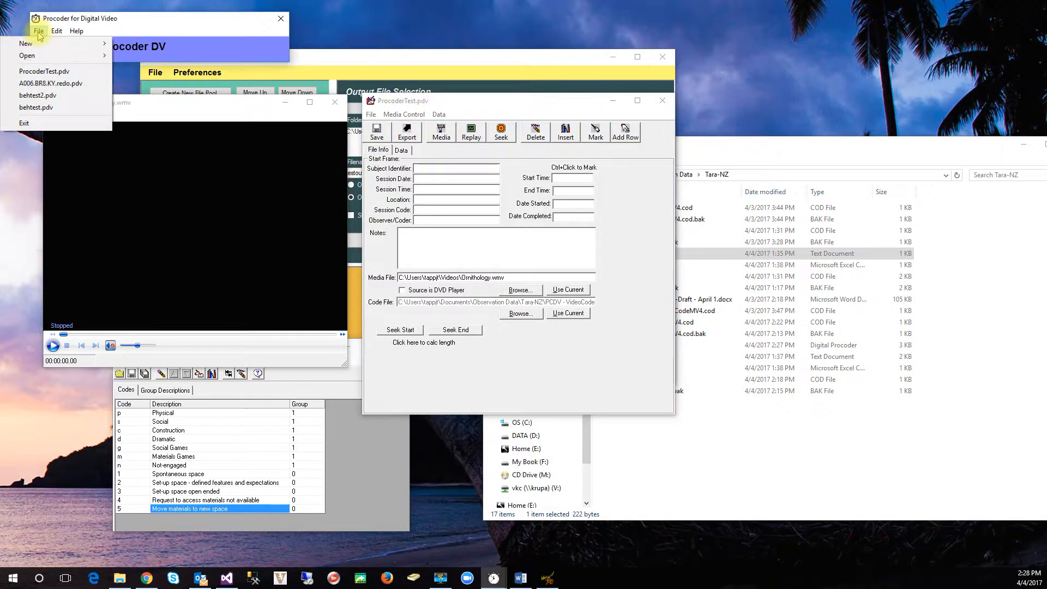
pyautogui.click(39, 125)
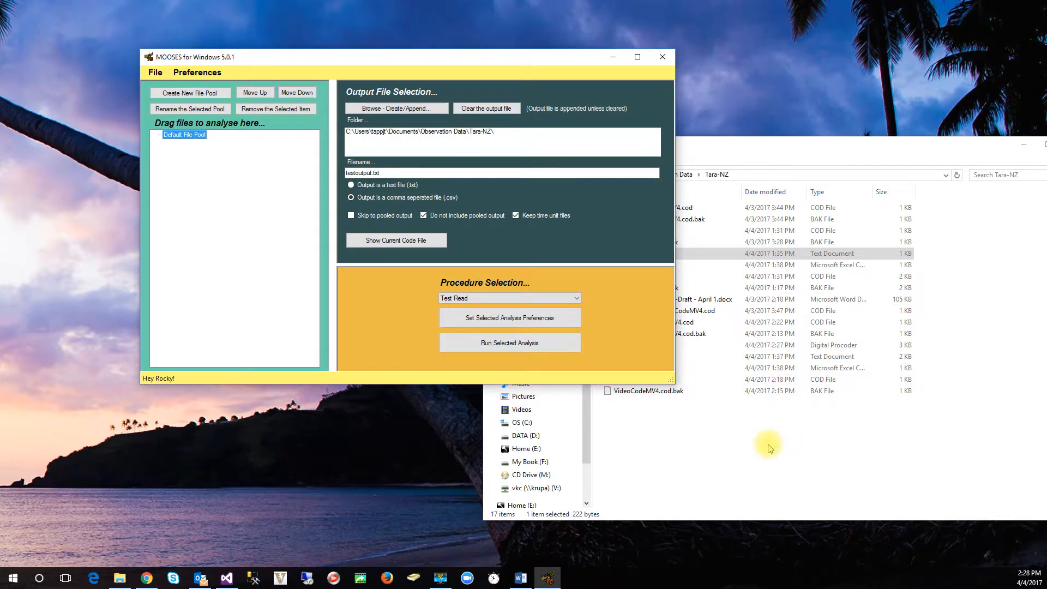
# Step: Reopen ProcoderTest.pdv from the Tara-NZ folder in File Explorer and display its coded data
pyautogui.click(757, 450)
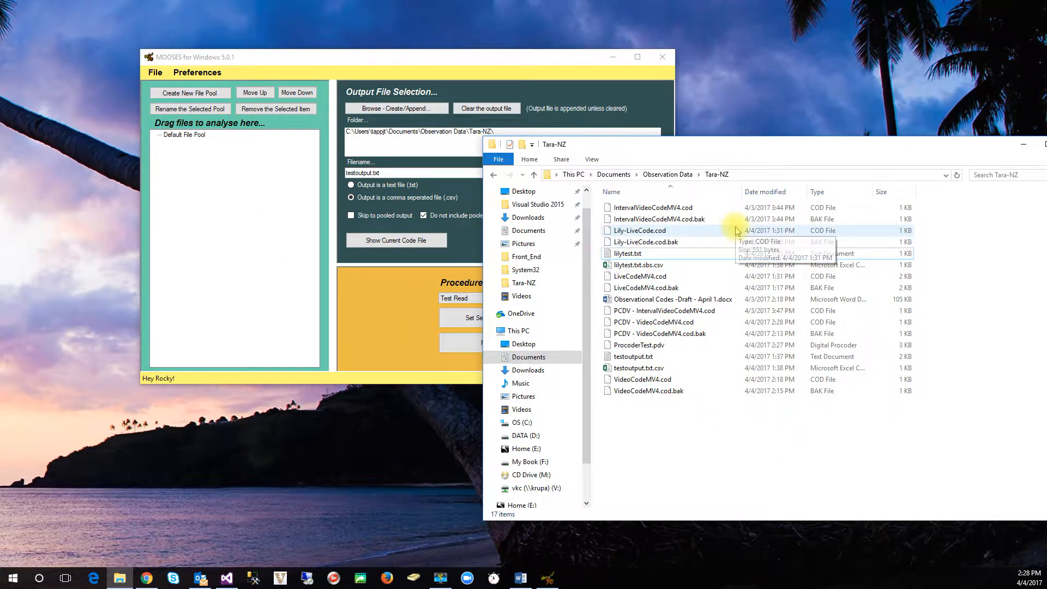
pyautogui.doubleClick(646, 348)
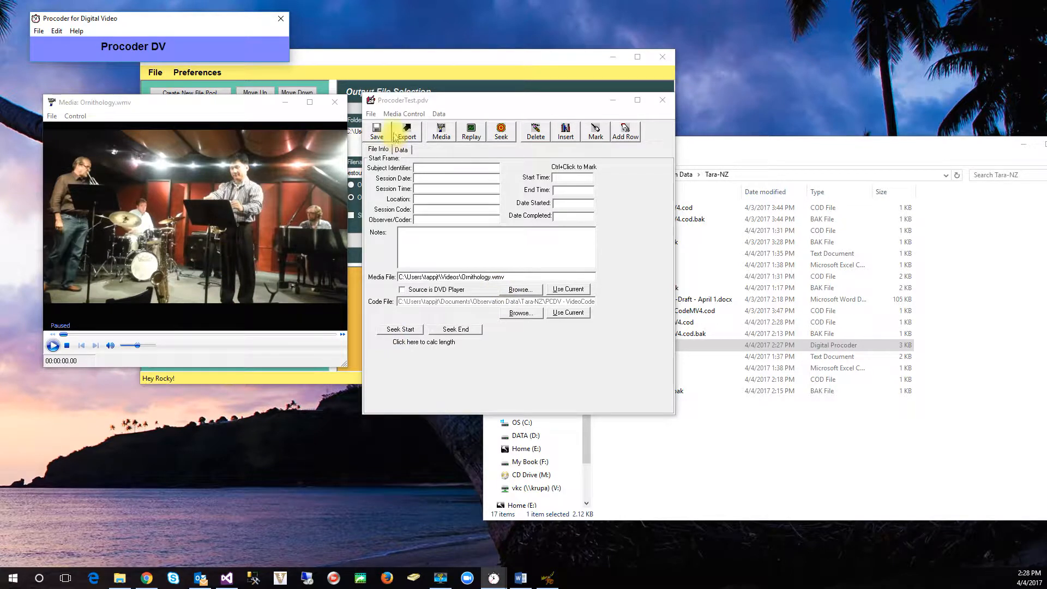
pyautogui.click(401, 150)
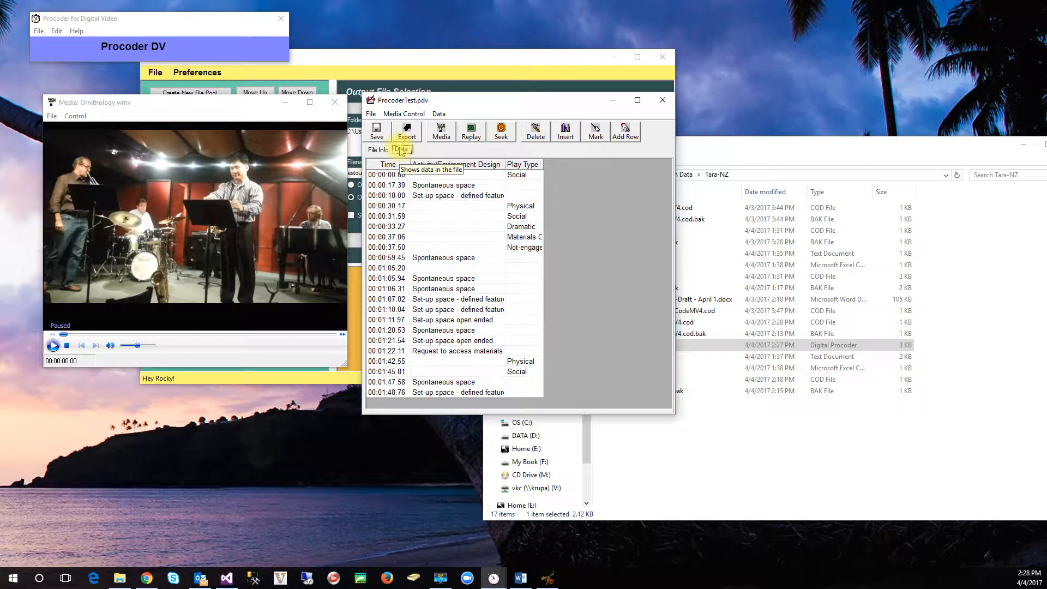
# Step: Review the file information and coded data of ProcoderTest.pdv, then close Procoder DV
pyautogui.click(377, 149)
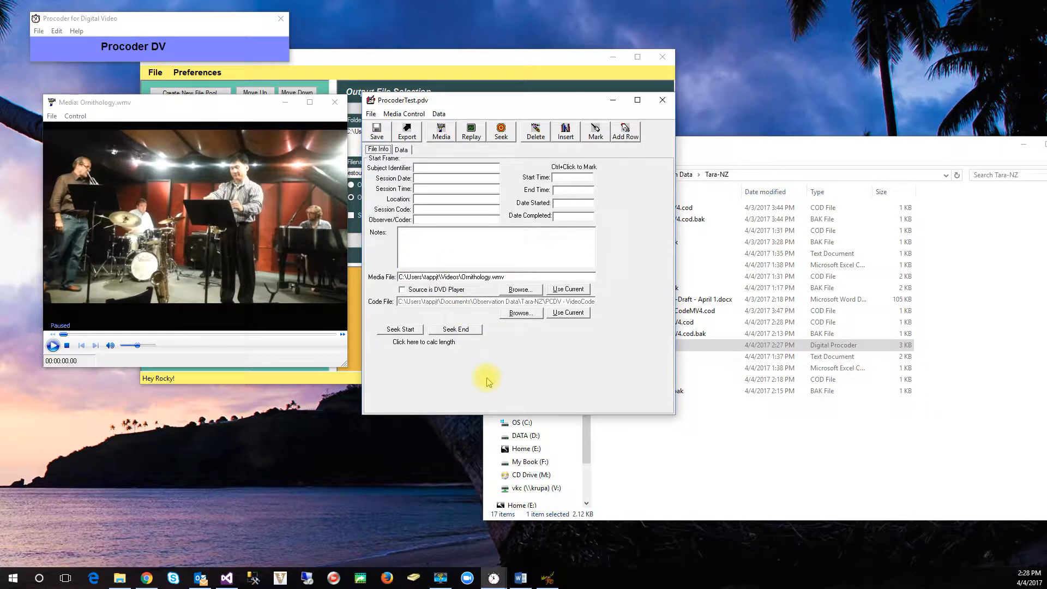
pyautogui.click(407, 148)
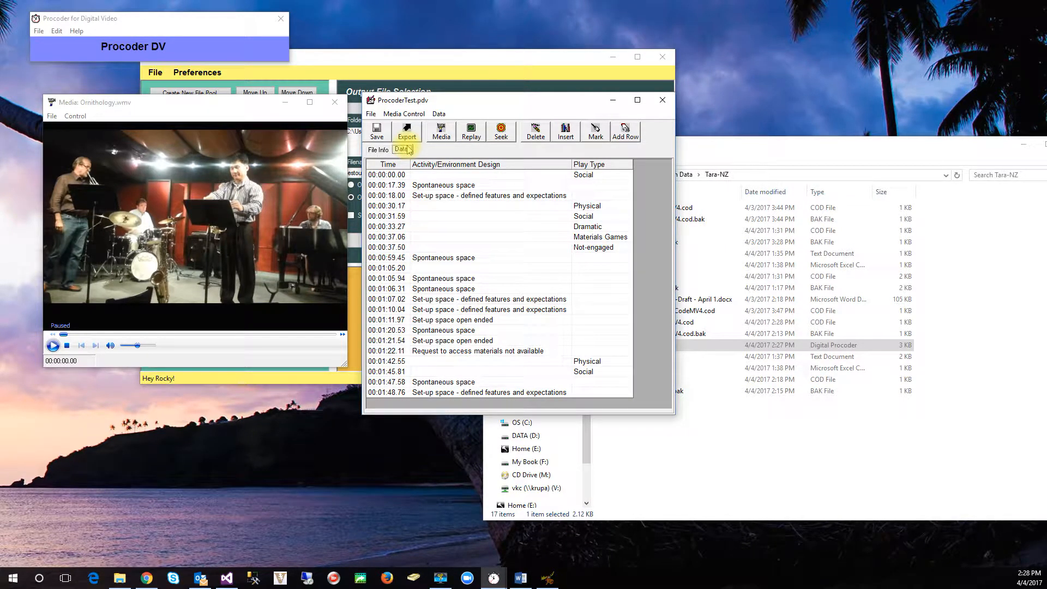
pyautogui.click(281, 21)
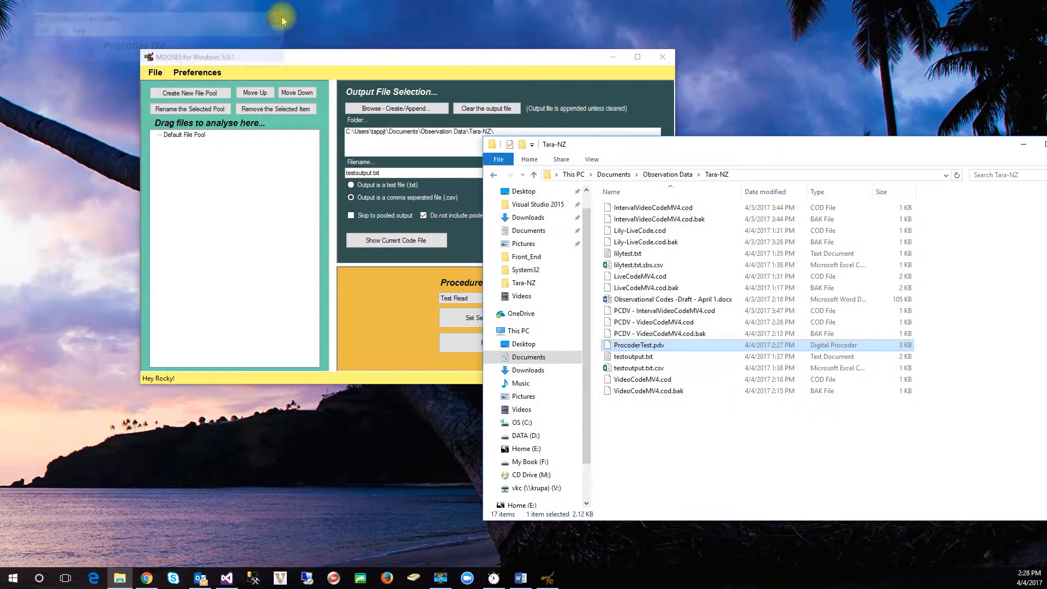
# Step: In the MOOSES analysis preferences, set the input file format to Procoder (.pdv) files and convert times to seconds
pyautogui.click(389, 323)
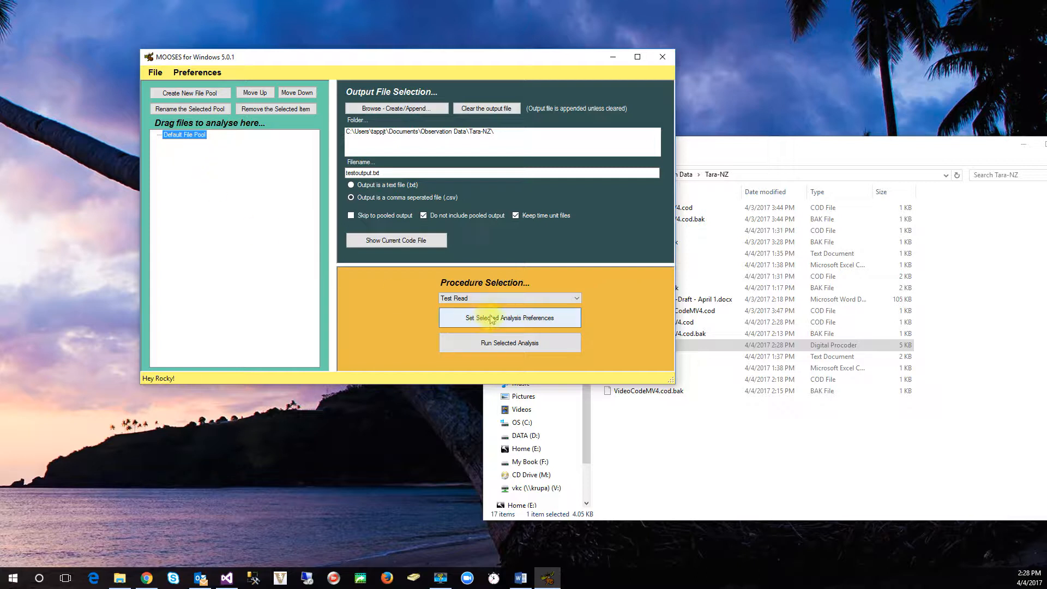
pyautogui.click(507, 319)
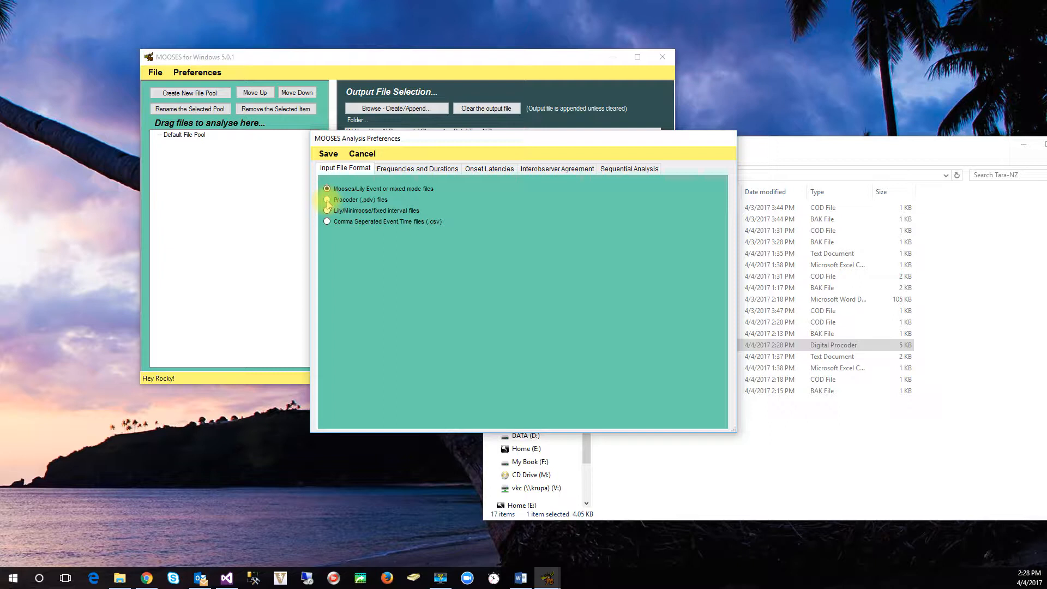
pyautogui.click(327, 201)
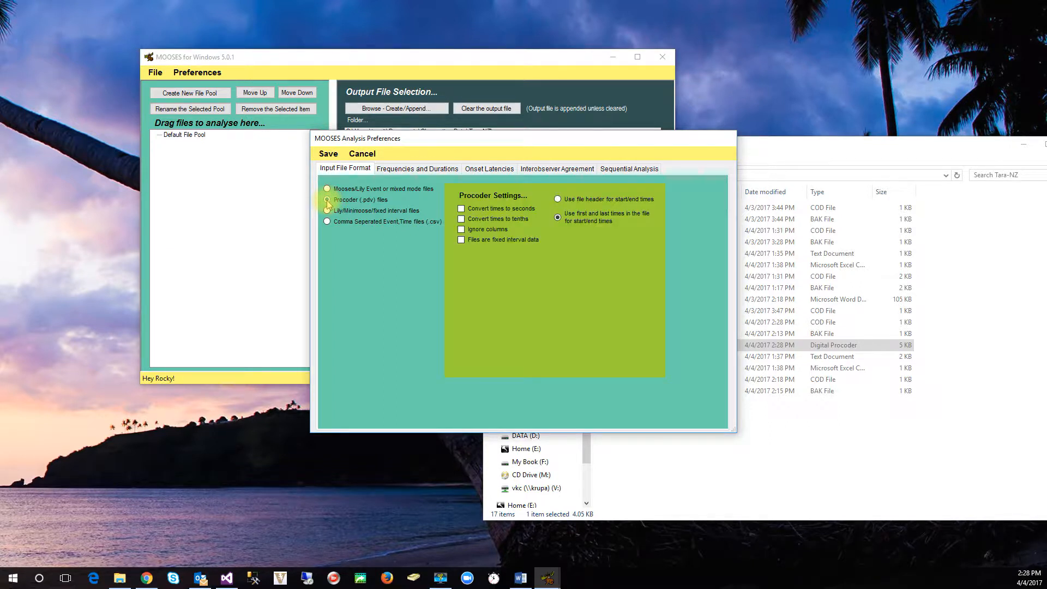
pyautogui.click(461, 209)
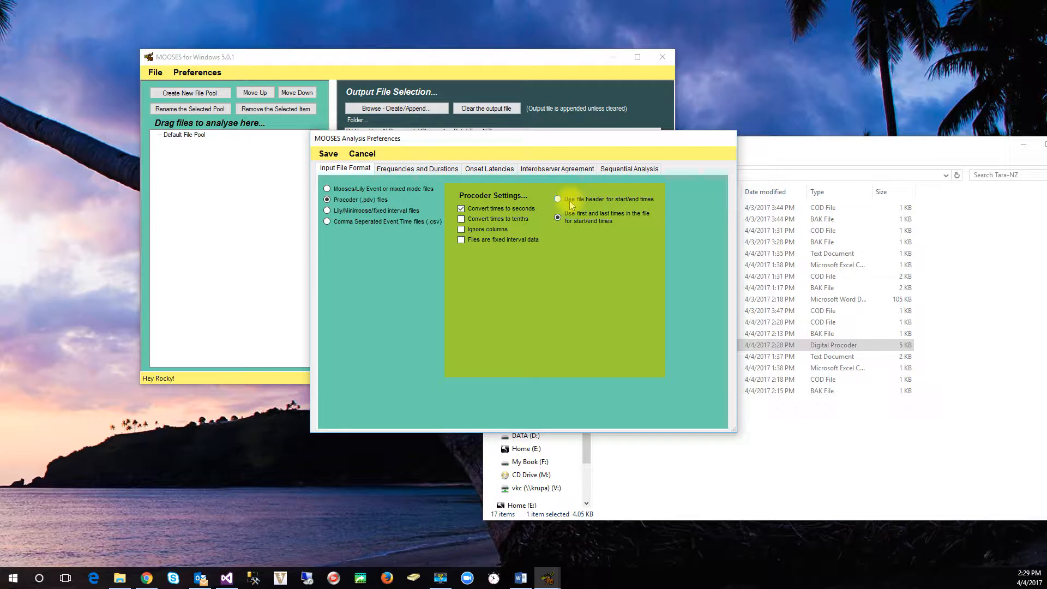
# Step: Reopen ProcoderTest.pdv from the Tara-NZ folder, check its start and end time fields and first and last data rows, and close it
pyautogui.click(802, 449)
pyautogui.click(679, 346)
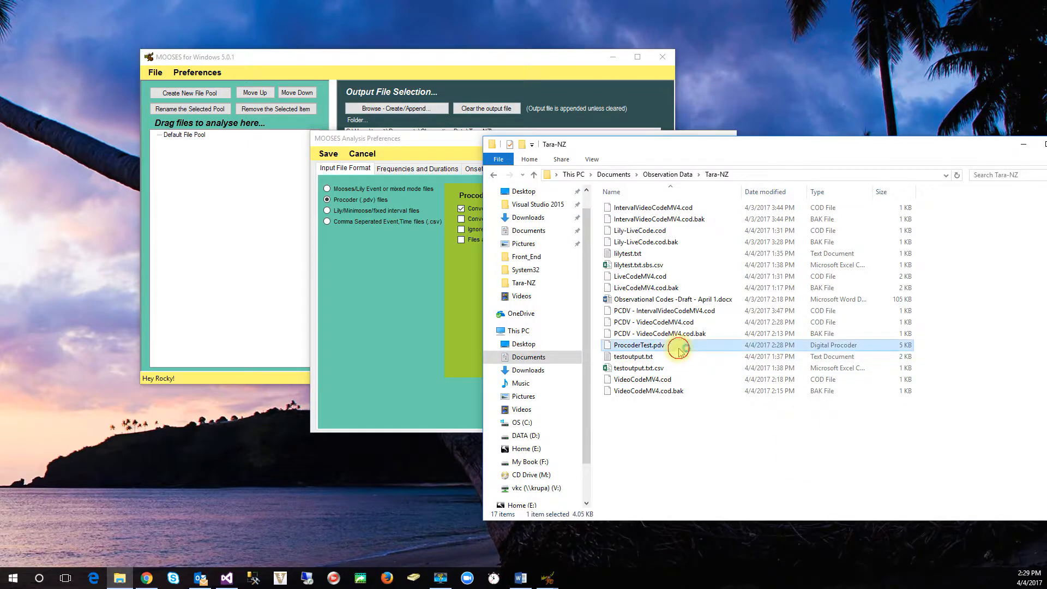
pyautogui.doubleClick(678, 346)
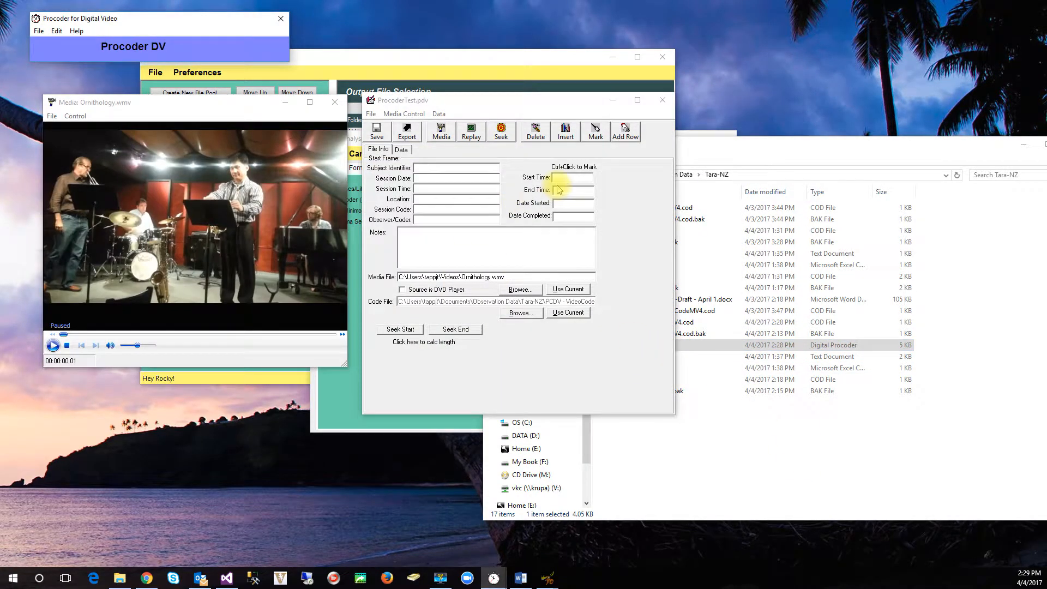
pyautogui.click(567, 180)
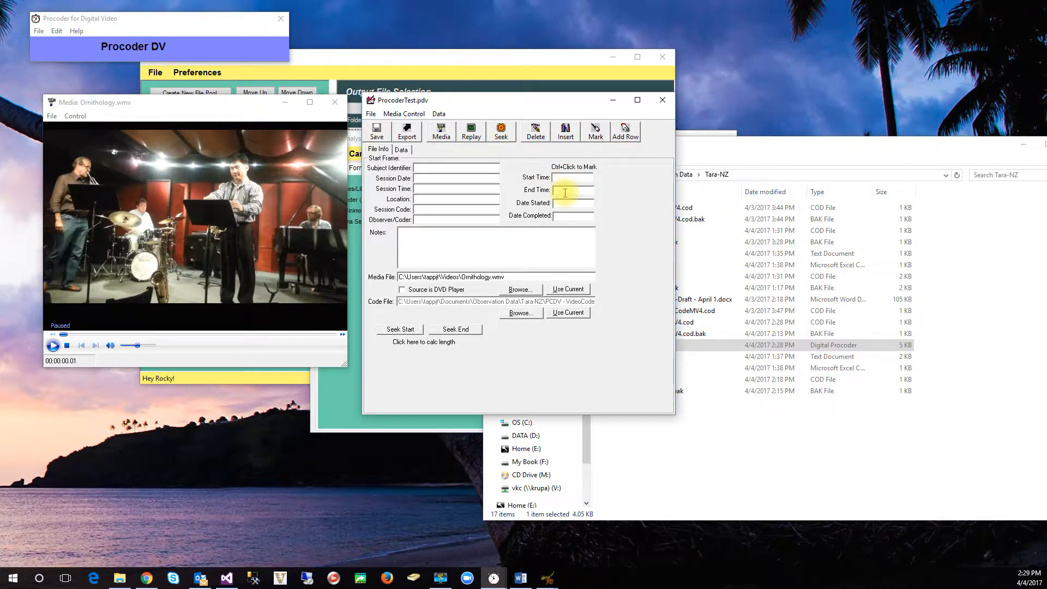
pyautogui.click(403, 150)
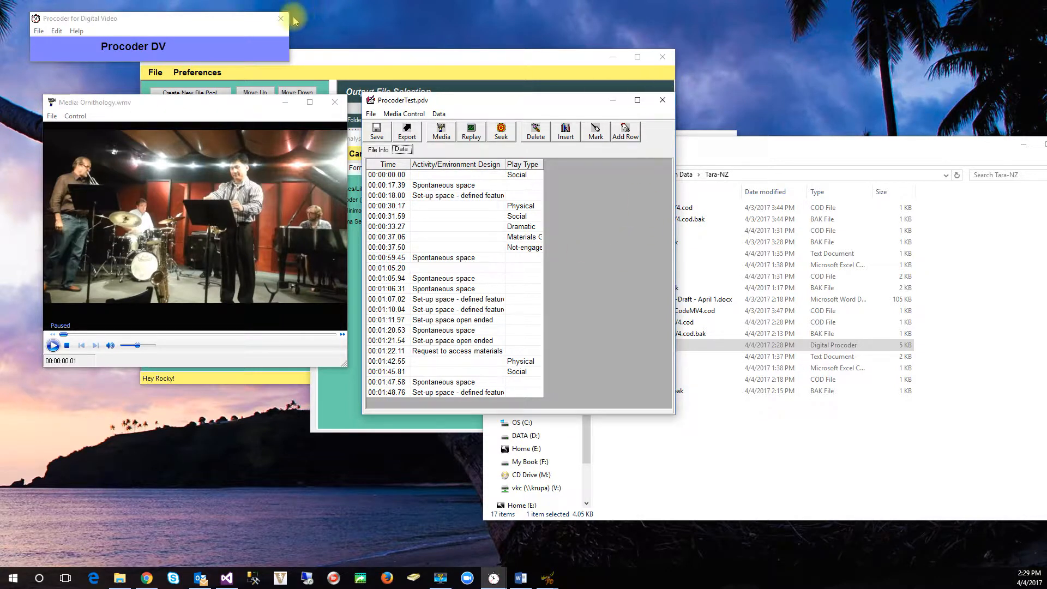
pyautogui.click(663, 102)
# Step: Return to the MOOSES analysis preferences and save the Procoder input format settings
pyautogui.click(334, 265)
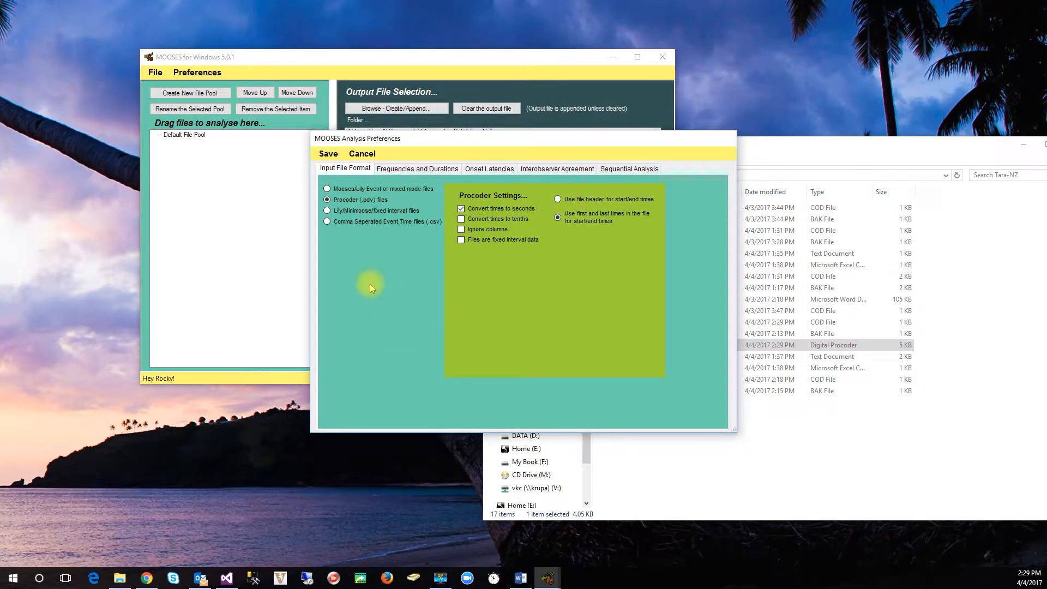
pyautogui.click(329, 154)
# Step: Open the Code File Editor to review the code descriptions in VideoCodeMV4.cod, then close it
pyautogui.click(197, 72)
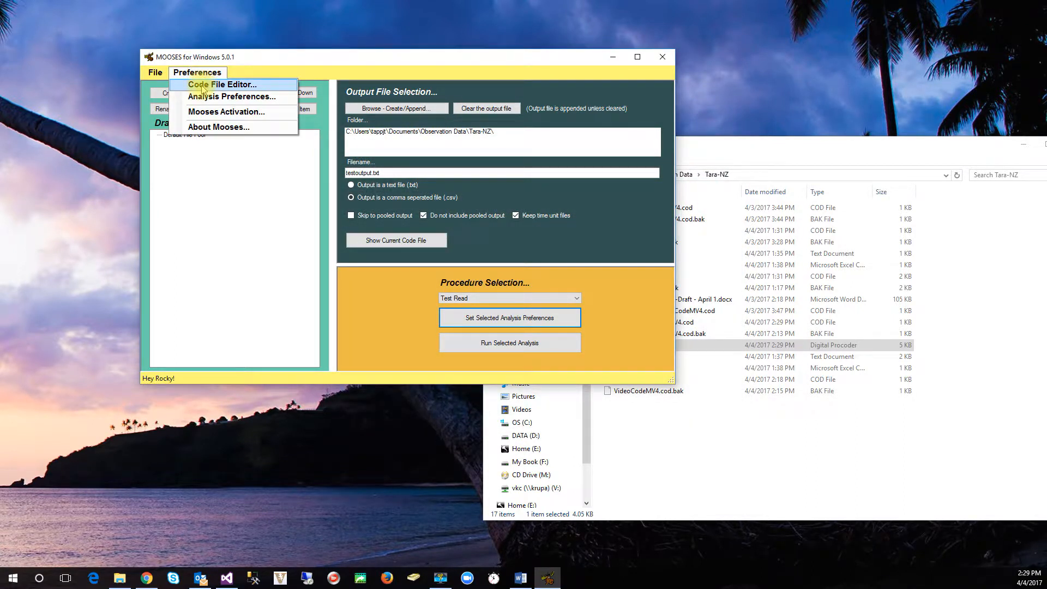
pyautogui.click(203, 86)
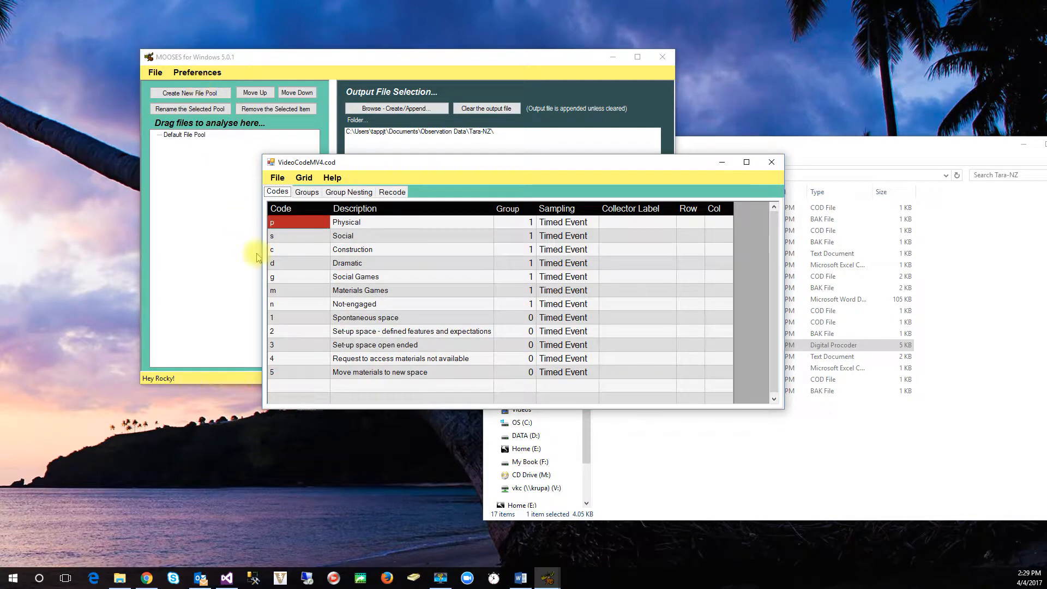
pyautogui.click(381, 331)
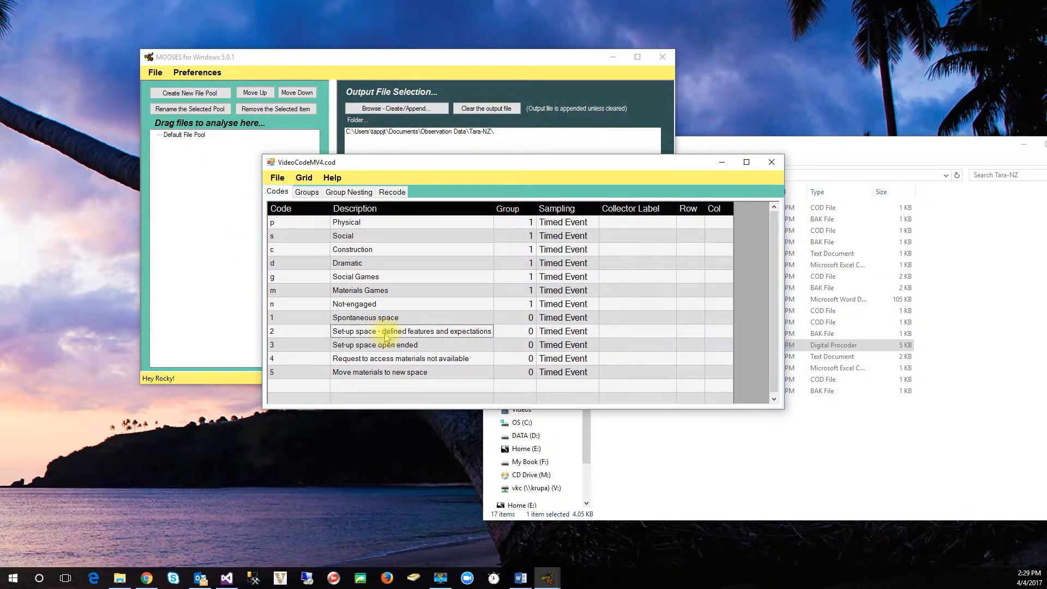
pyautogui.click(382, 332)
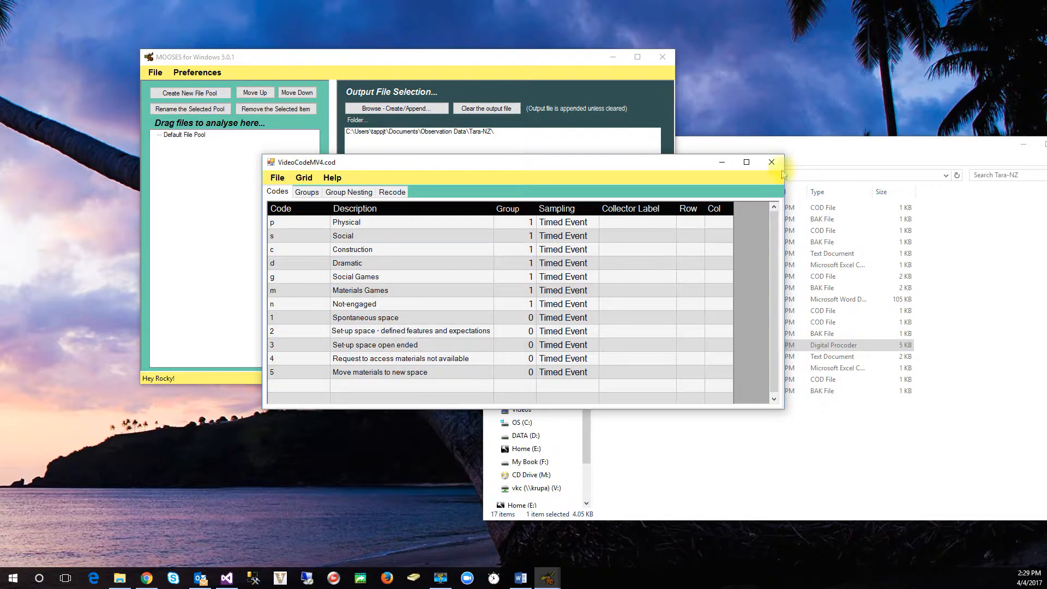
pyautogui.click(776, 163)
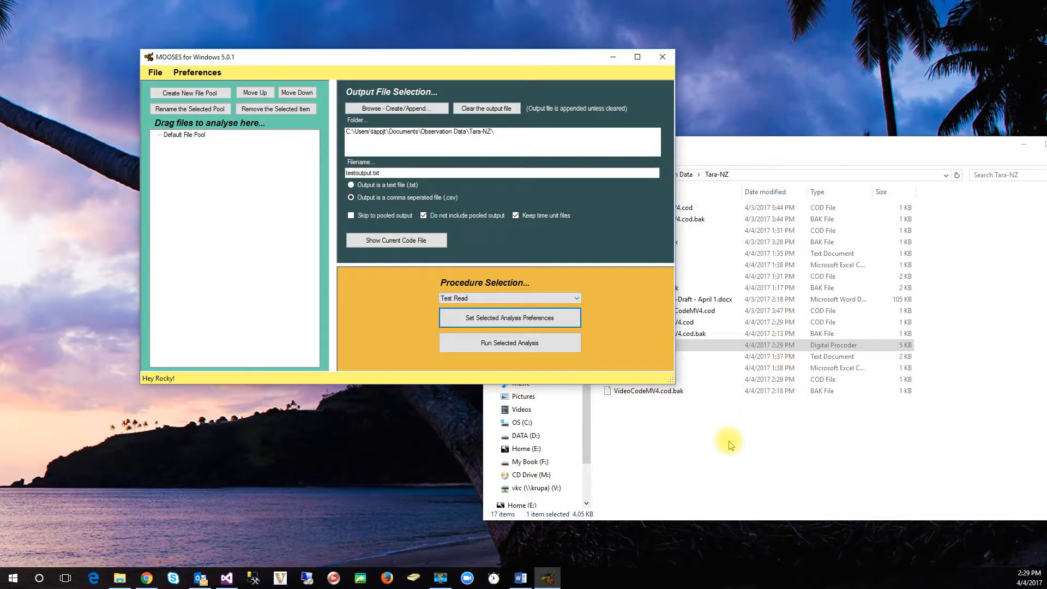
# Step: Add ProcoderTest.pdv from the Tara-NZ folder to the Default File Pool, run Test Read, and close the resulting output
pyautogui.click(731, 440)
pyautogui.moveTo(660, 355); pyautogui.dragTo(252, 248)
pyautogui.click(269, 270)
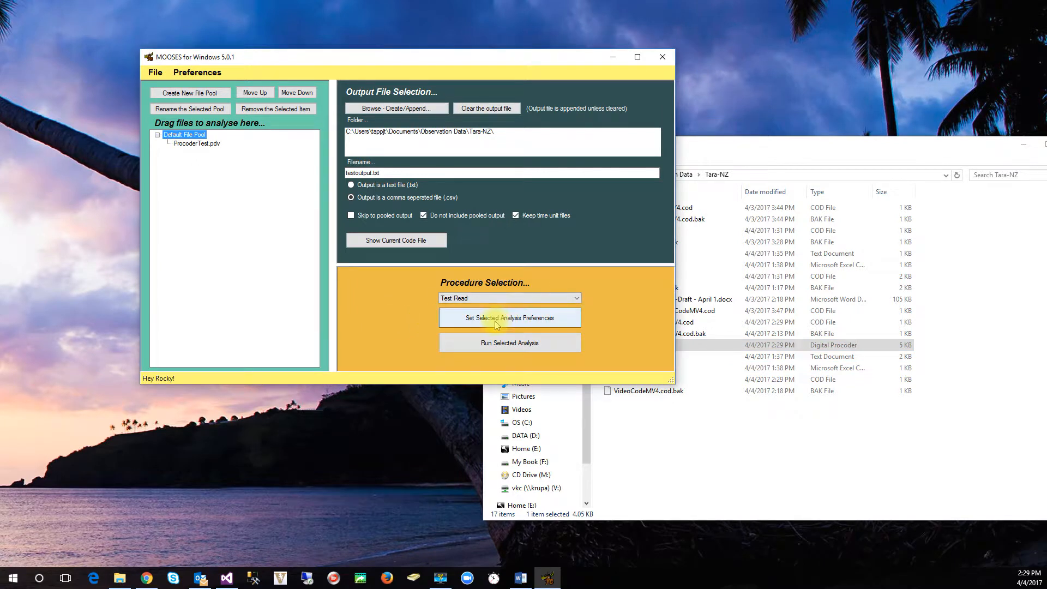
pyautogui.click(512, 345)
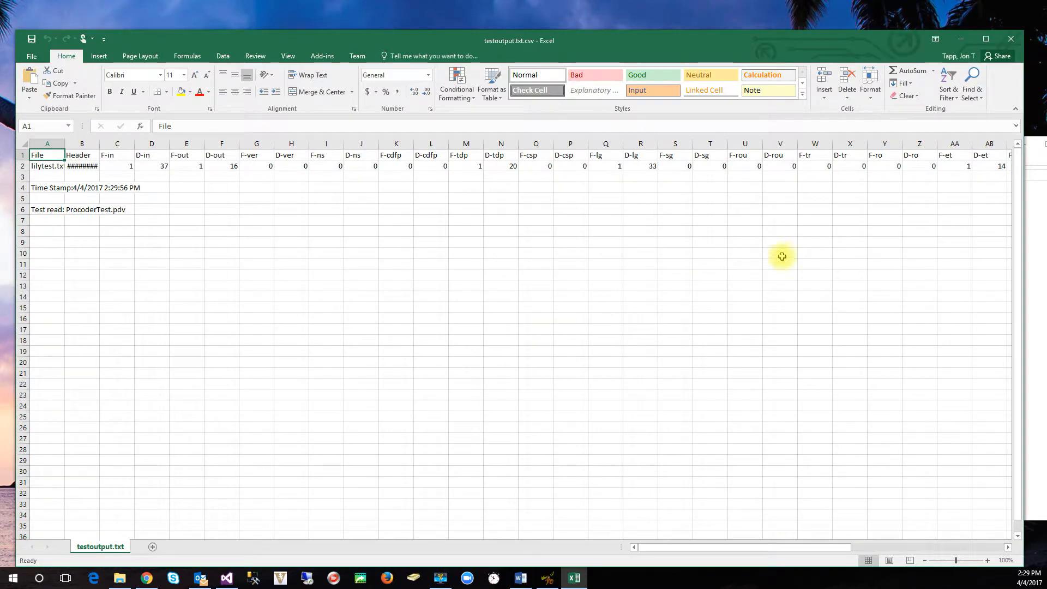
pyautogui.click(1010, 40)
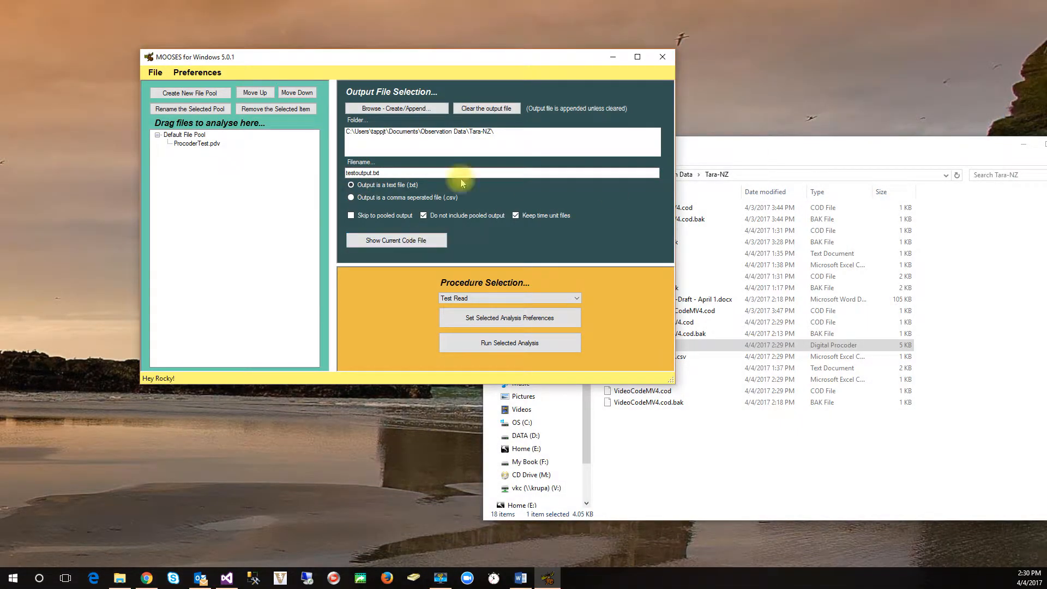
# Step: Clear the output file, rerun Test Read with text file output, and close the resulting report
pyautogui.click(474, 107)
pyautogui.click(499, 343)
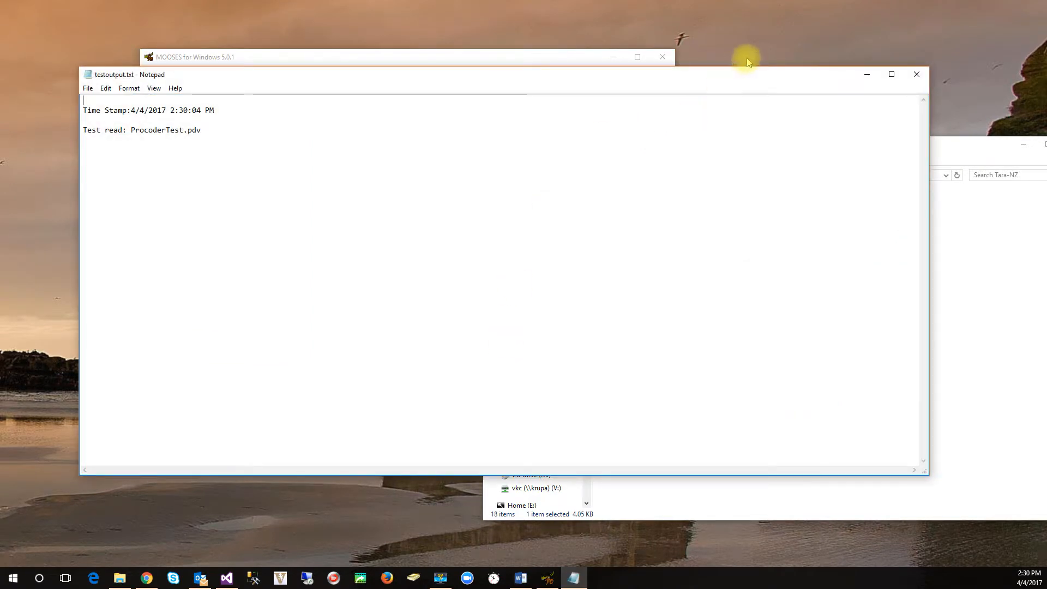
pyautogui.click(916, 74)
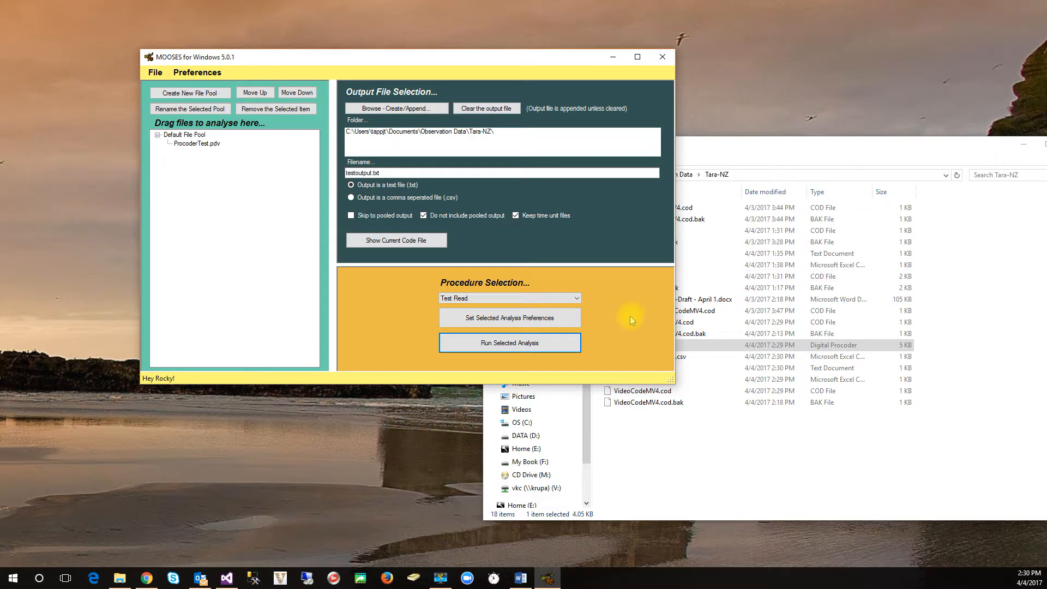
# Step: Run the Event Frequencies and Durations analysis on ProcoderTest.pdv, review the text report, and close it
pyautogui.click(567, 299)
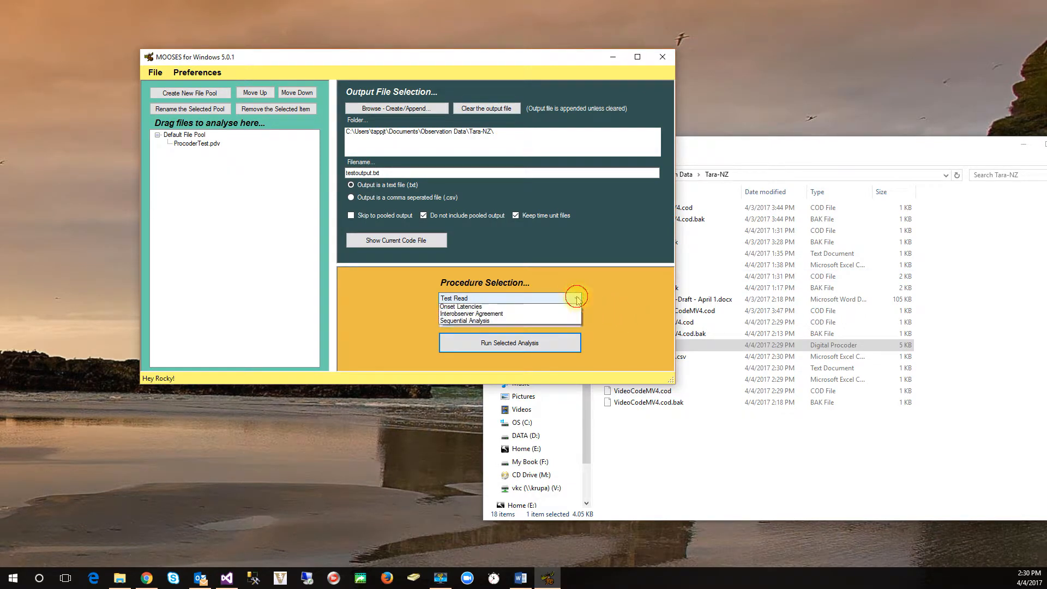
pyautogui.click(568, 316)
pyautogui.click(518, 351)
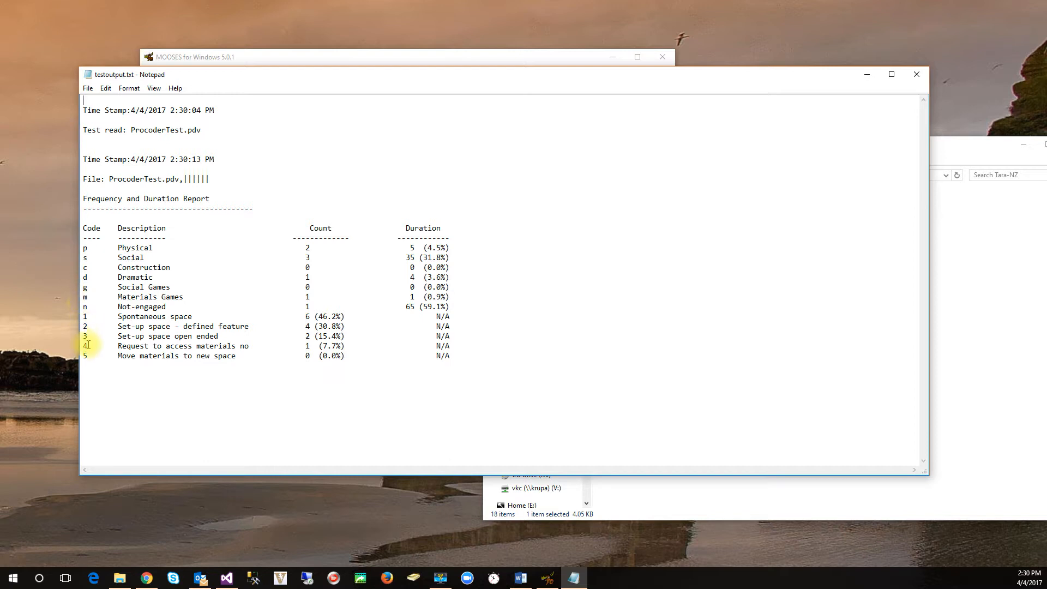
pyautogui.click(916, 76)
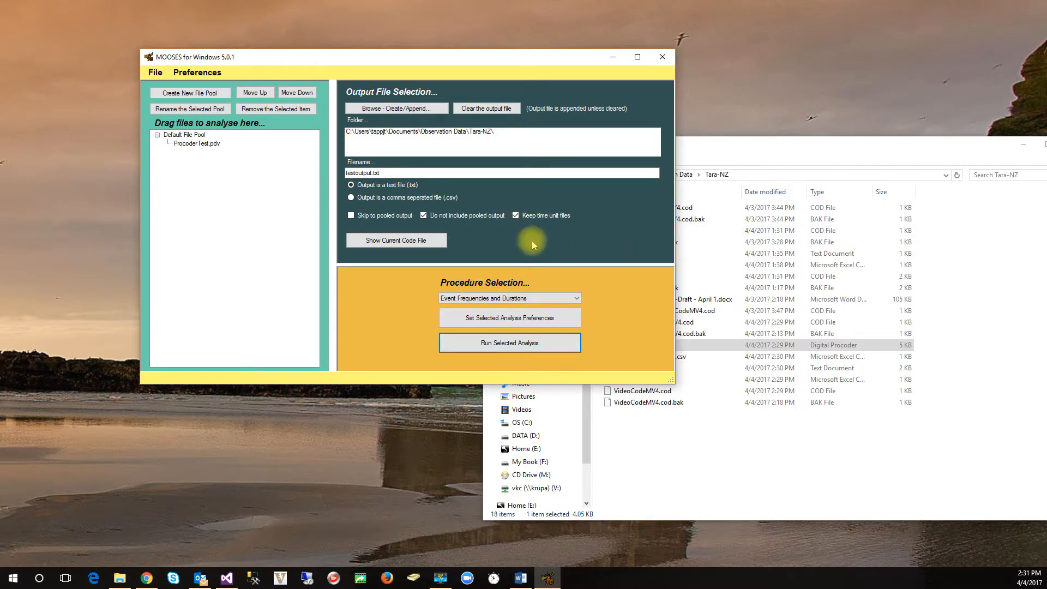
# Step: Open ProcoderTest.pdv.sbs.csv from the Tara-NZ folder, examine its second-by-second codes from start to end, and close it
pyautogui.click(713, 422)
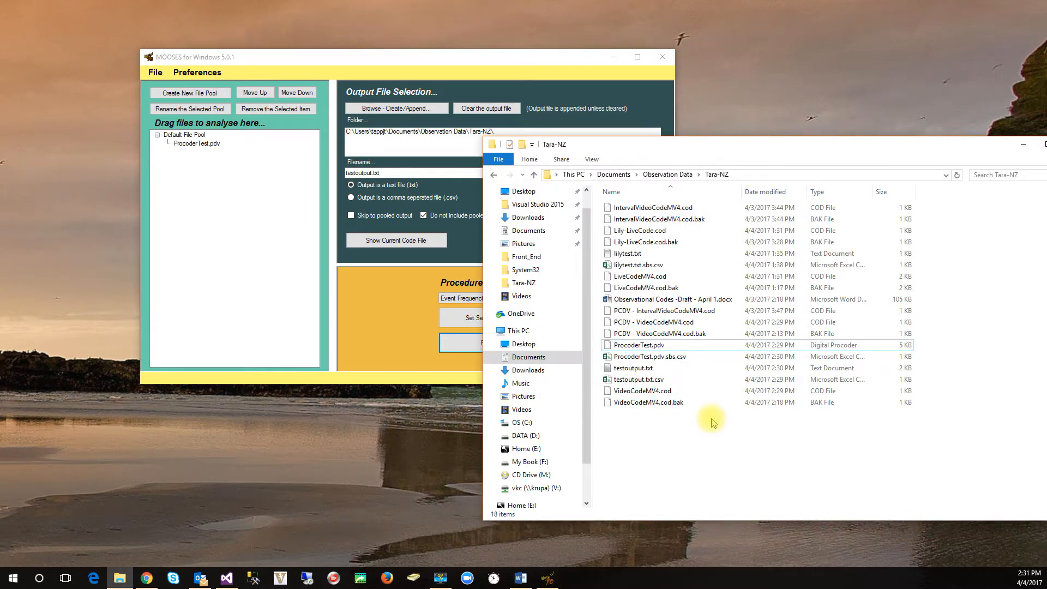
pyautogui.doubleClick(666, 358)
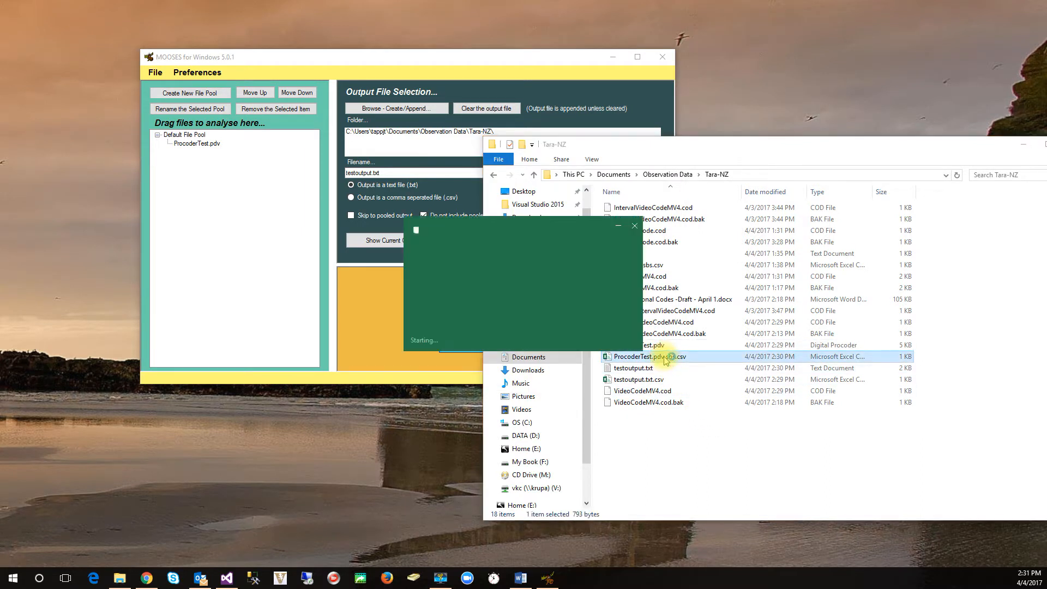
pyautogui.scroll(-4, 76, 201)
pyautogui.scroll(-13, 75, 221)
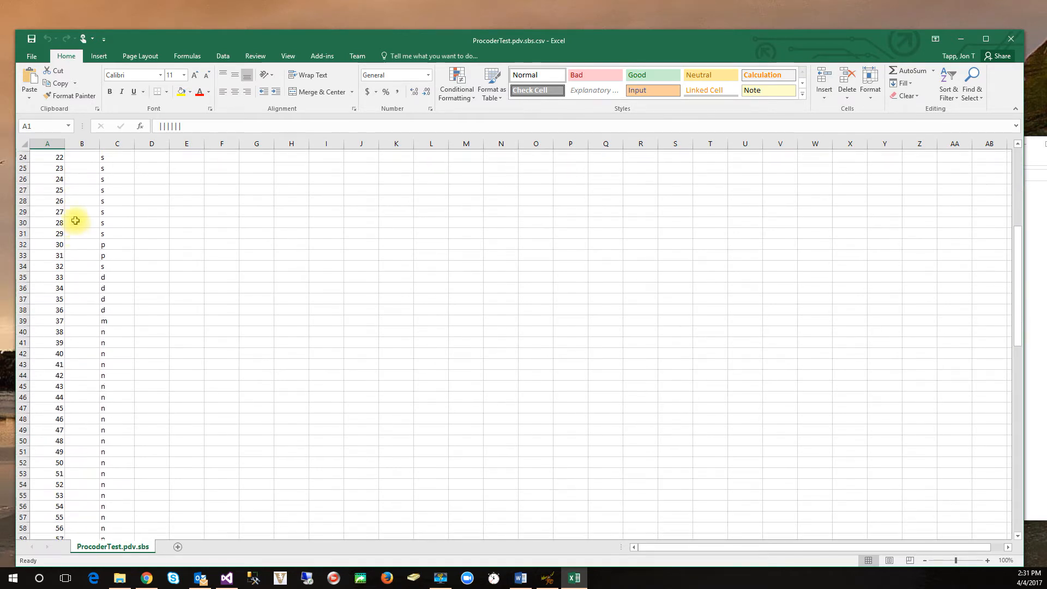
pyautogui.scroll(-4, 75, 220)
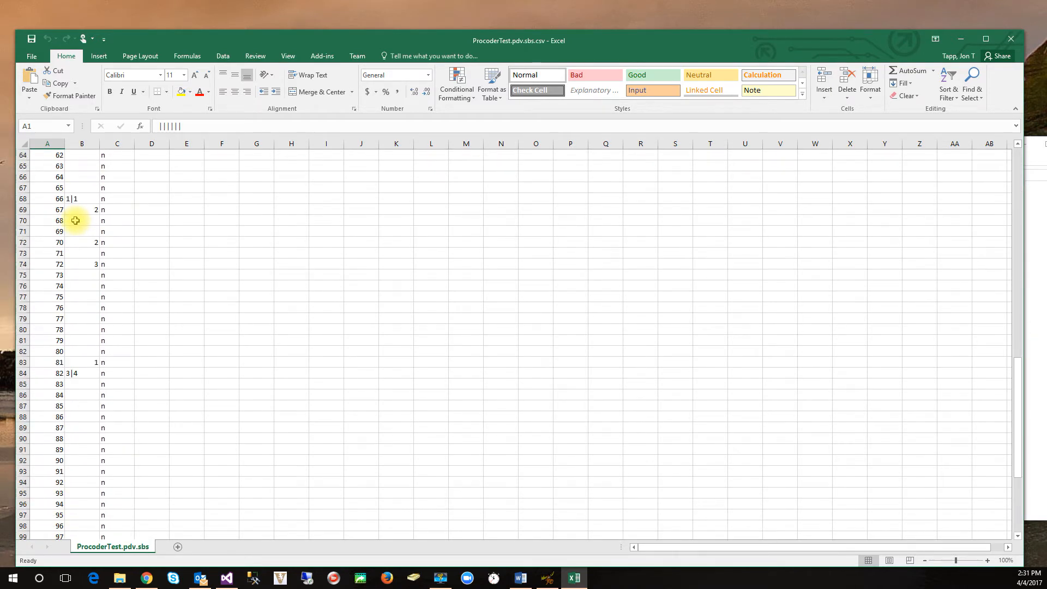
pyautogui.scroll(-9, 75, 221)
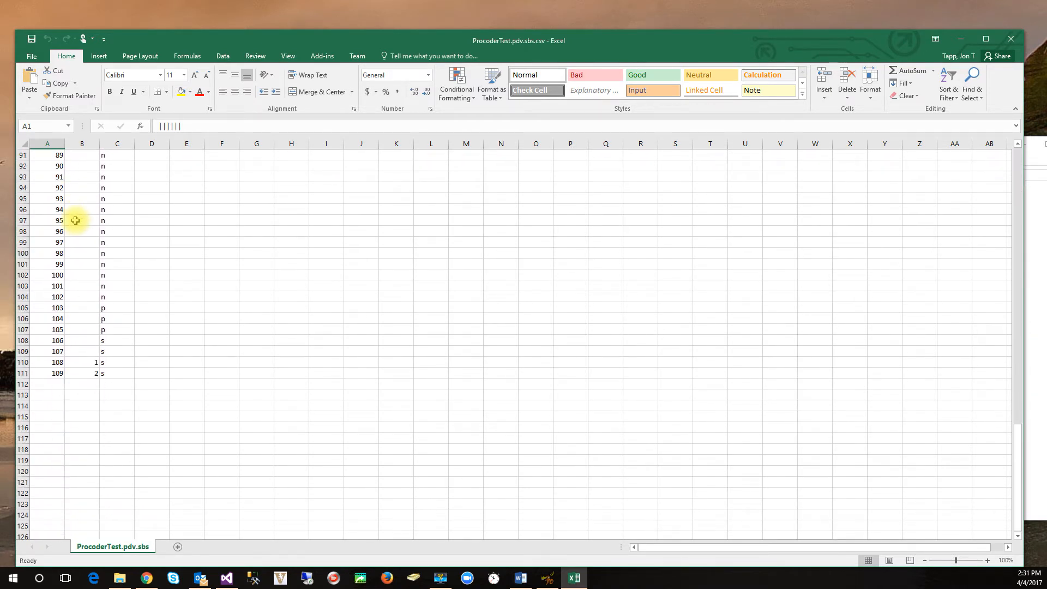
pyautogui.scroll(4, 76, 220)
pyautogui.scroll(-2, 76, 221)
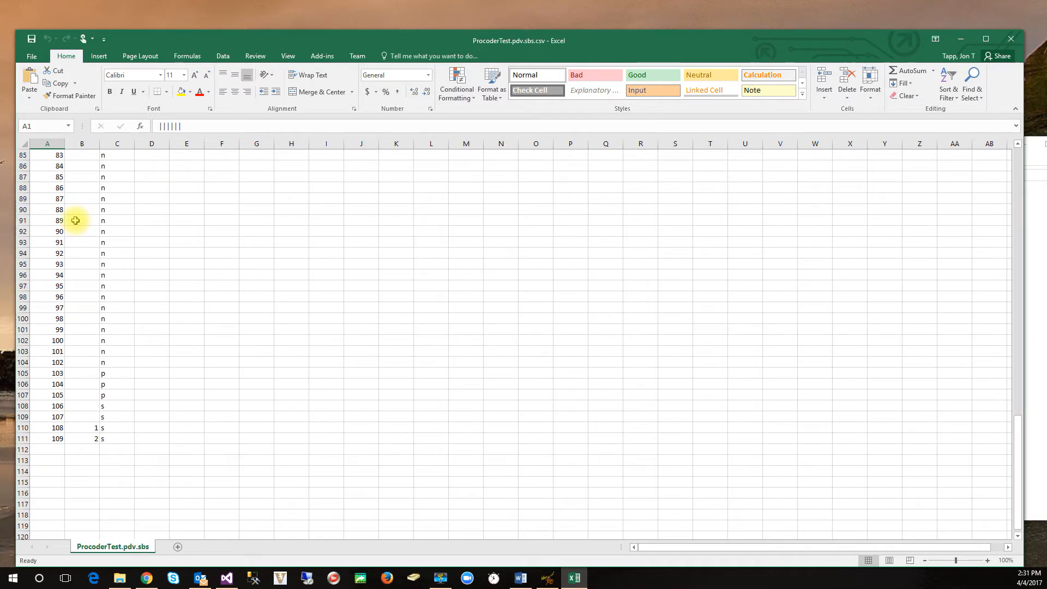
pyautogui.scroll(20, 75, 220)
pyautogui.scroll(8, 75, 221)
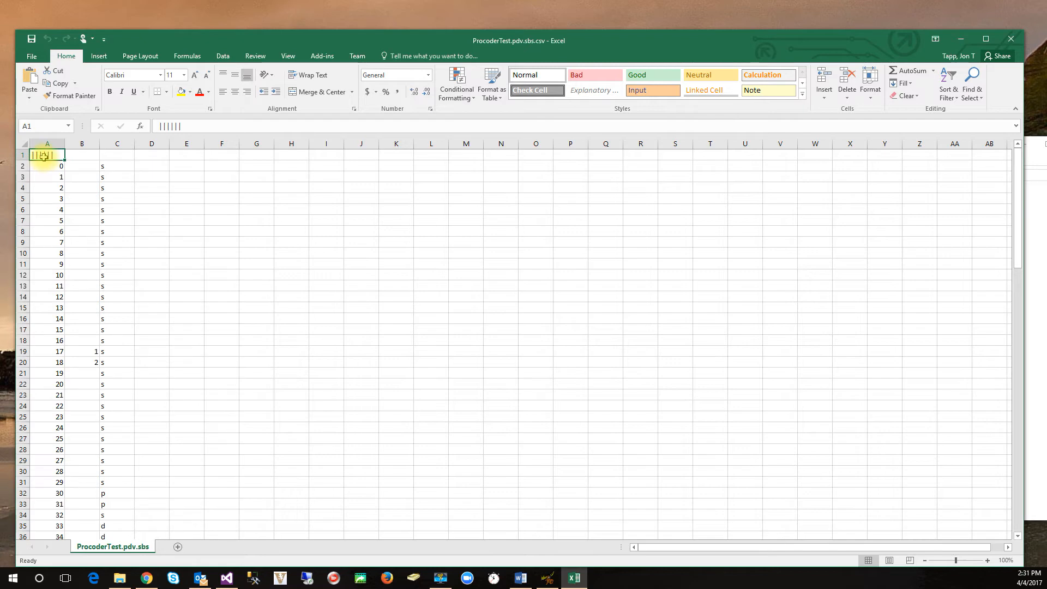
pyautogui.click(1016, 39)
# Step: Switch MOOSES to comma separated output, clear the output file, and rerun the Event Frequencies and Durations analysis
pyautogui.click(380, 300)
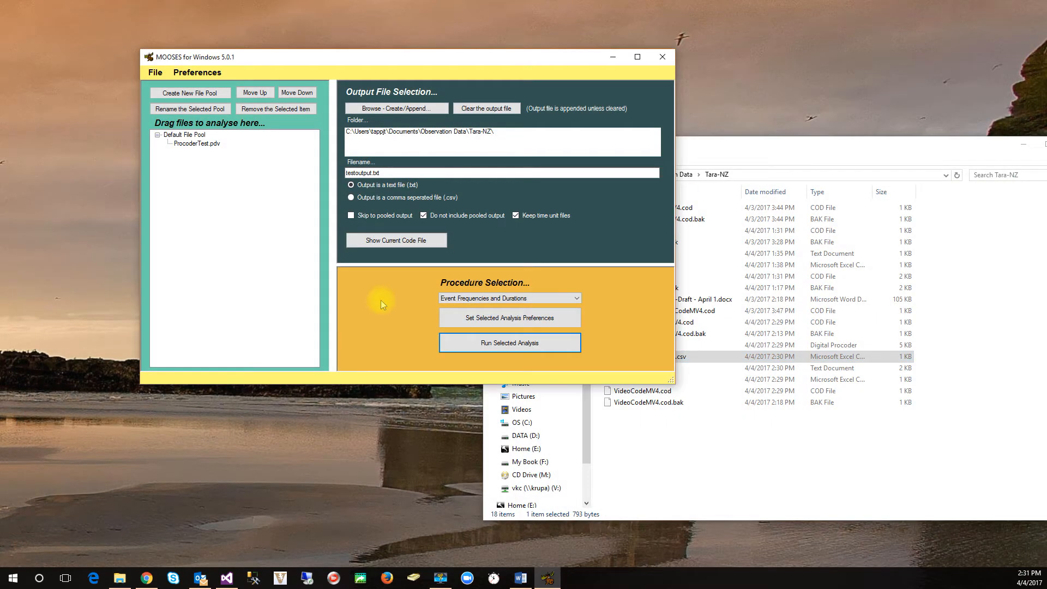
pyautogui.click(352, 197)
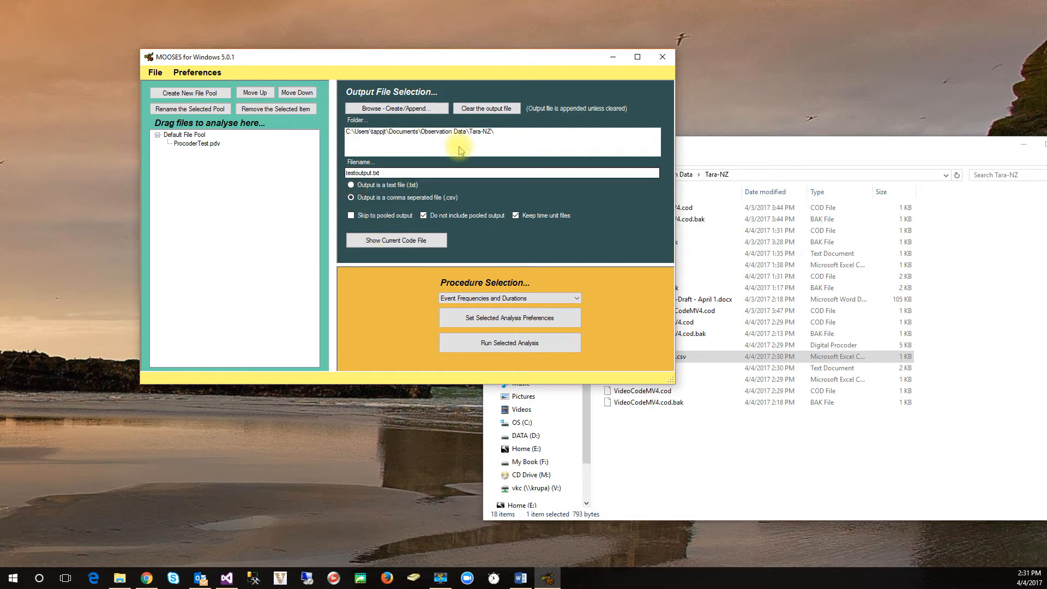
pyautogui.click(491, 111)
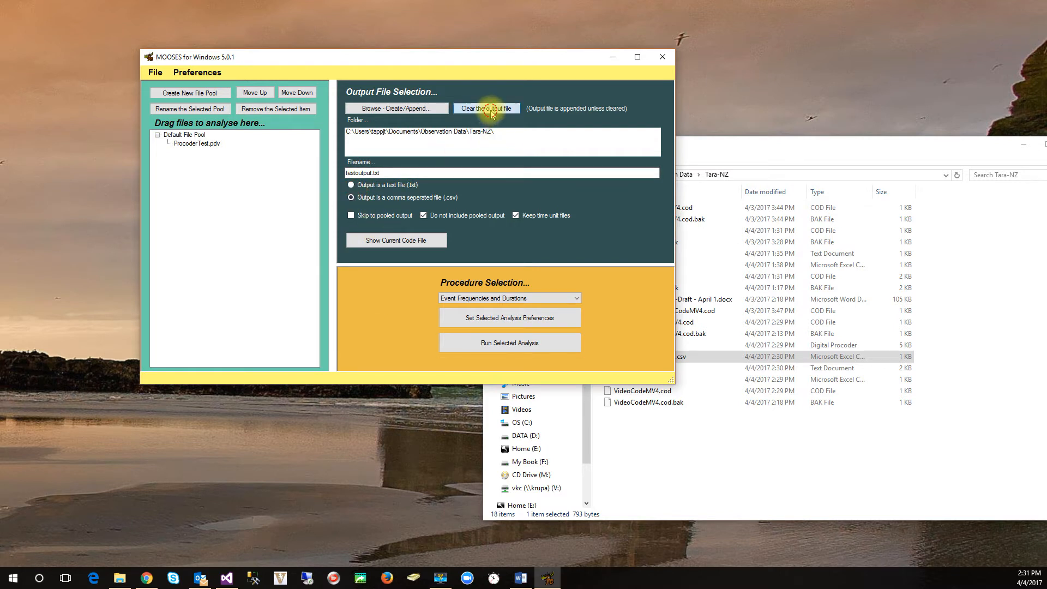
pyautogui.click(506, 348)
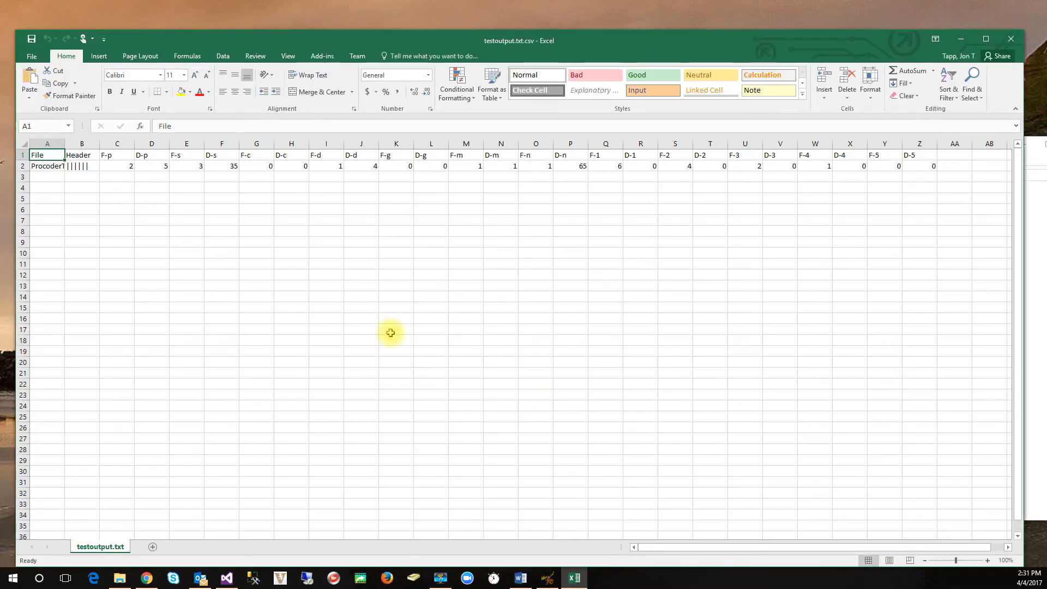
# Step: Widen the File column in testoutput.txt.csv to show the full file name, then close the workbook without saving
pyautogui.doubleClick(64, 144)
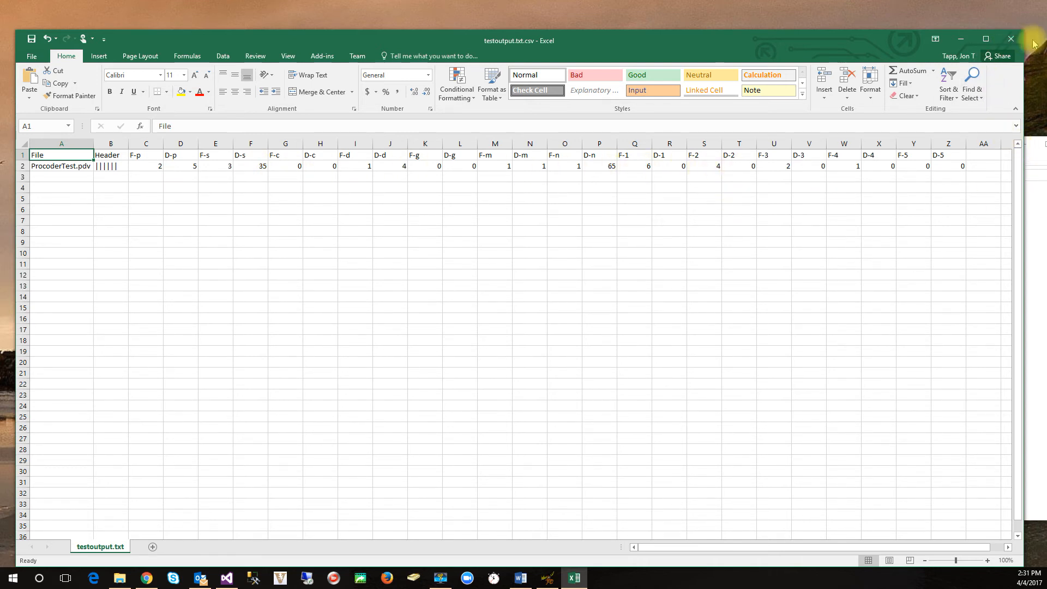
pyautogui.click(1011, 39)
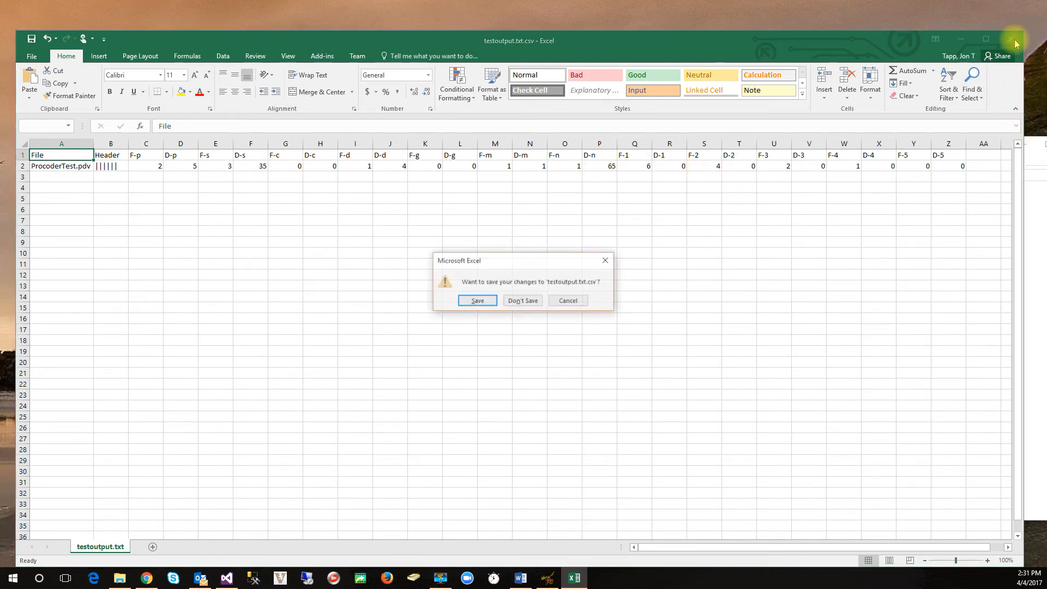
pyautogui.click(537, 303)
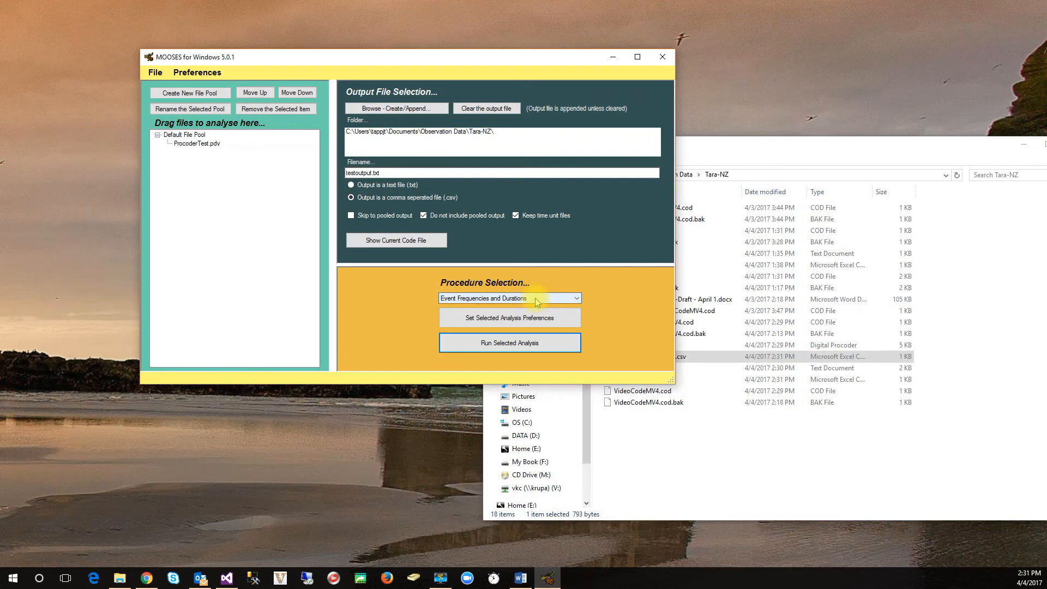